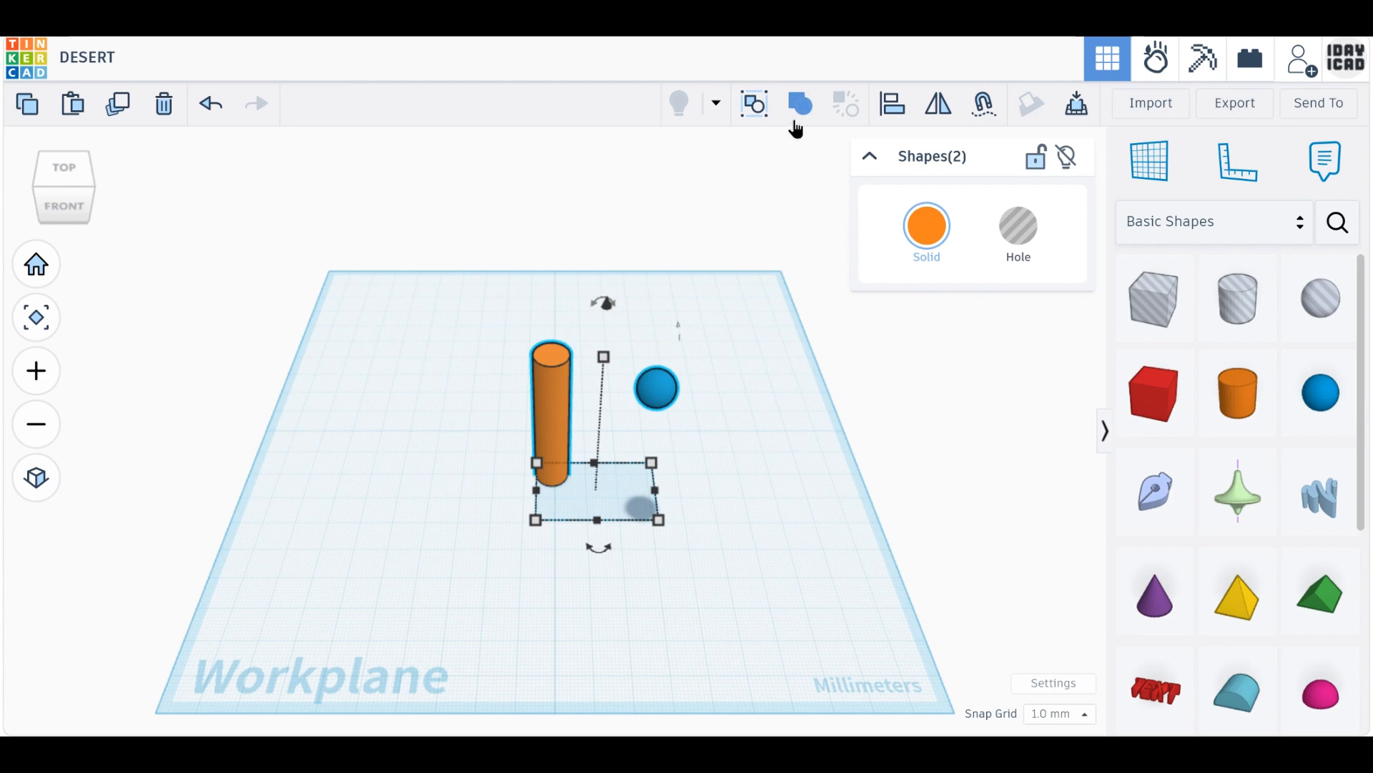
Align the cylinder and sphere on their shared centres in width and depth so the sphere caps the cylinder.
click(887, 109)
click(600, 543)
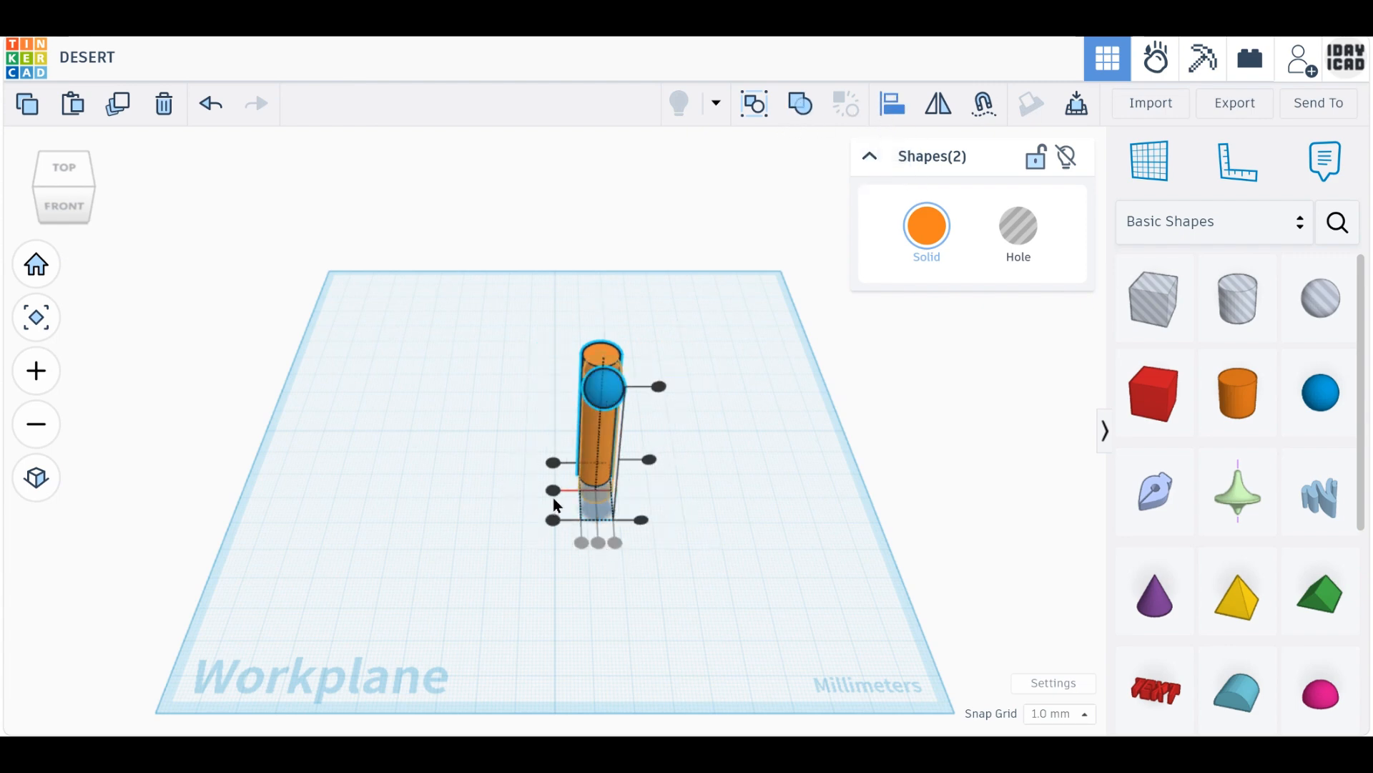
click(553, 493)
key(l)
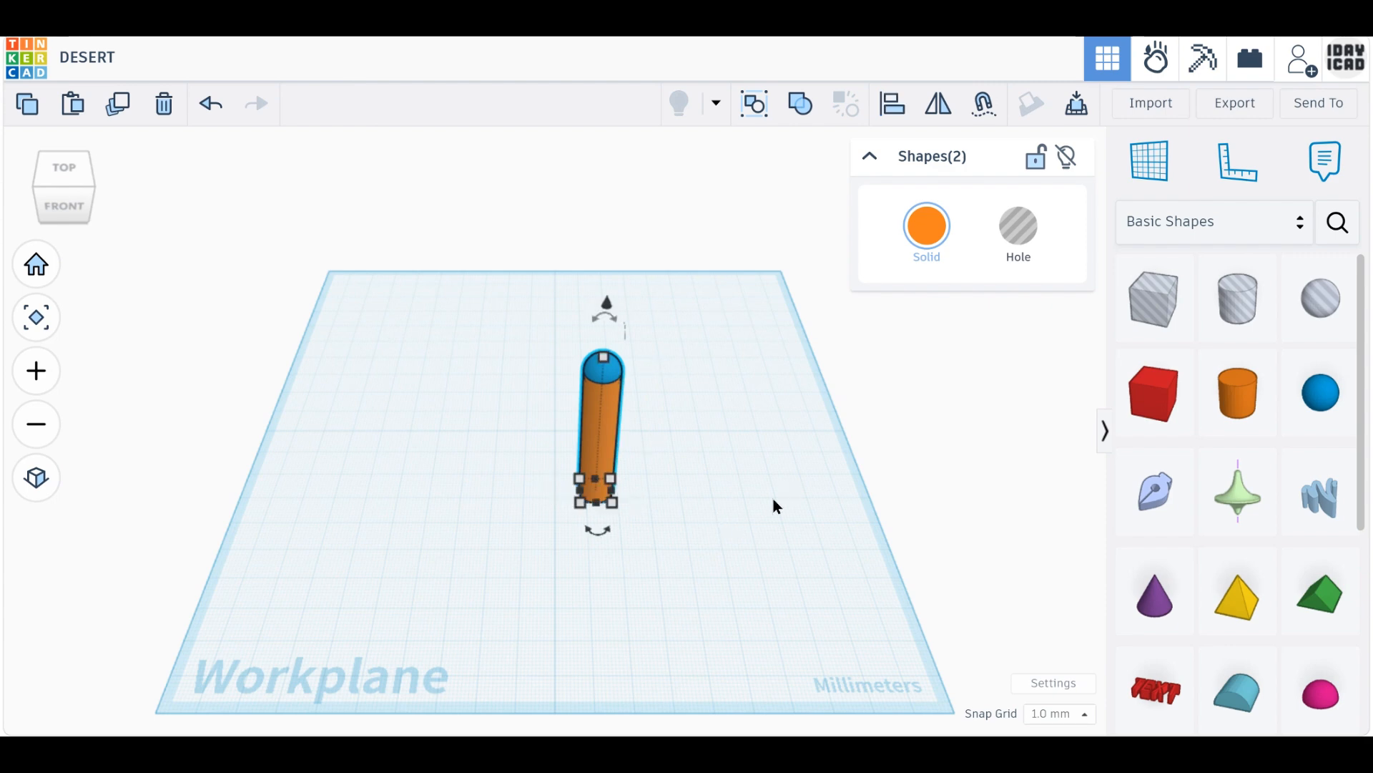
Place a torus near the front of the workplane and move the capped cylinder about 48 mm left and 9 mm back.
scroll(1223, 639, down, 4)
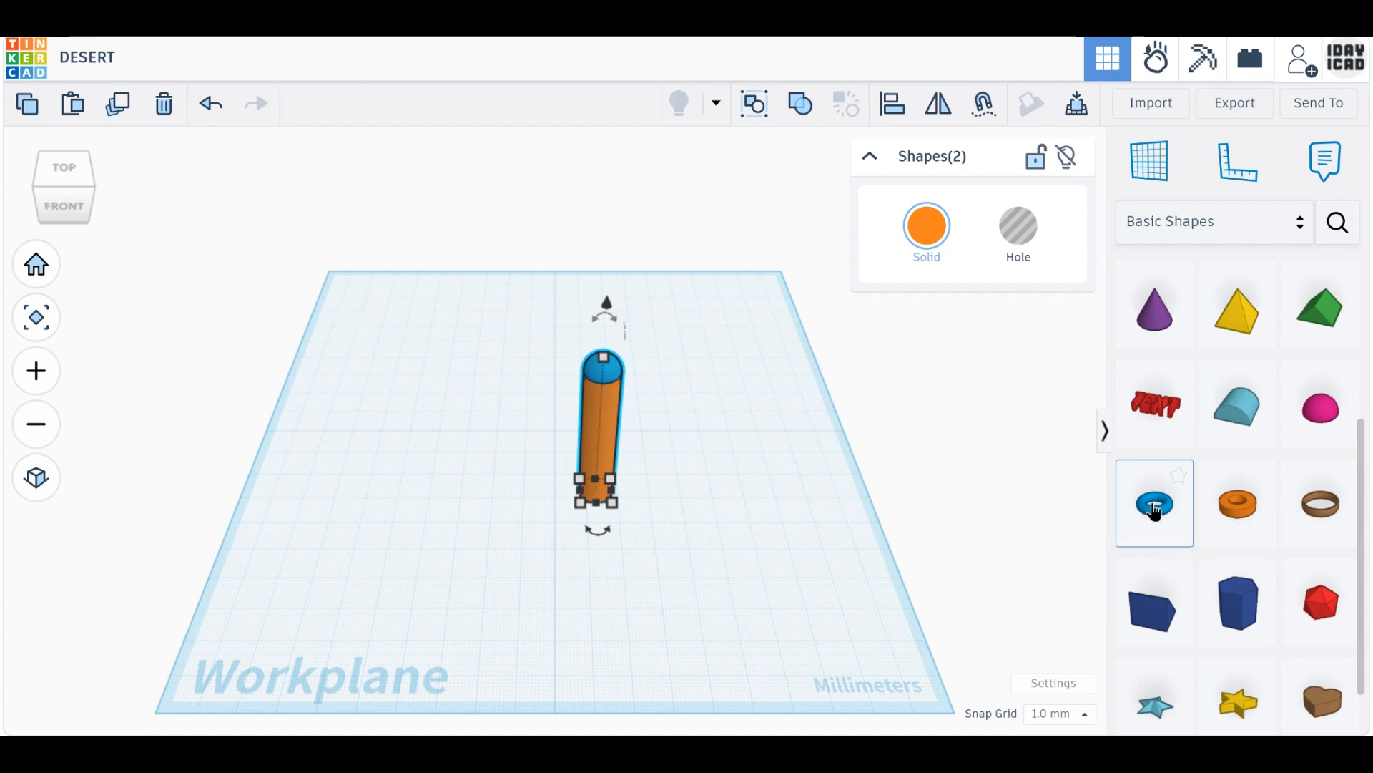
drag(1155, 503, 672, 559)
drag(592, 442, 431, 419)
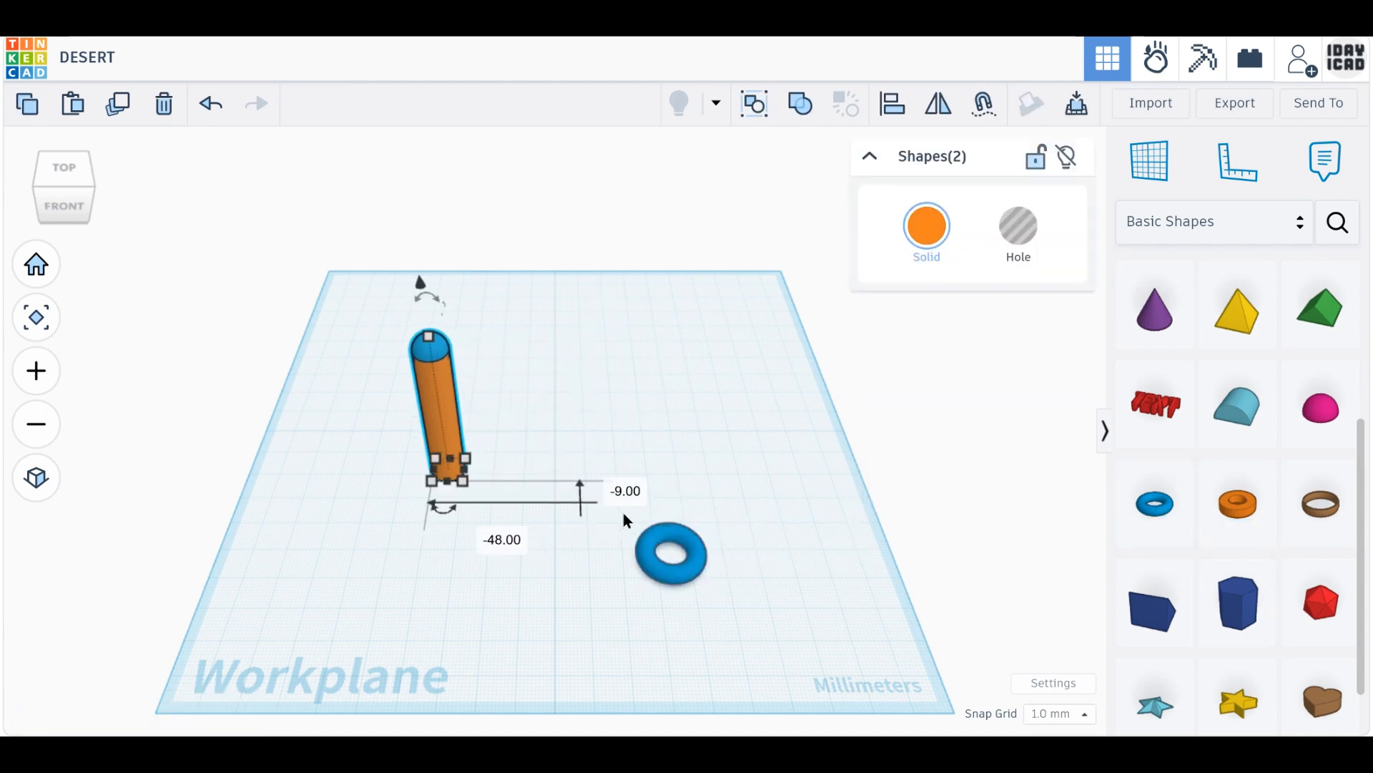
click(667, 535)
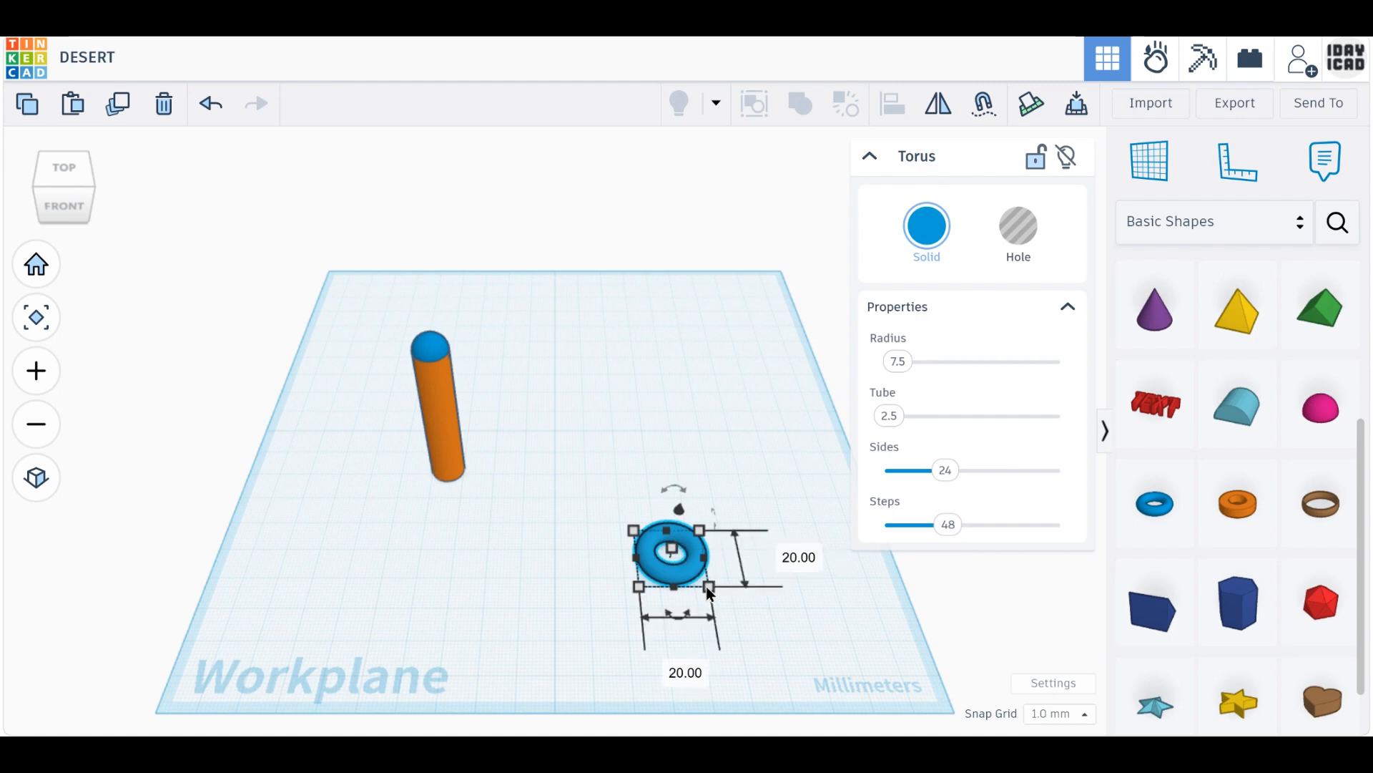
text(30)
key(Return)
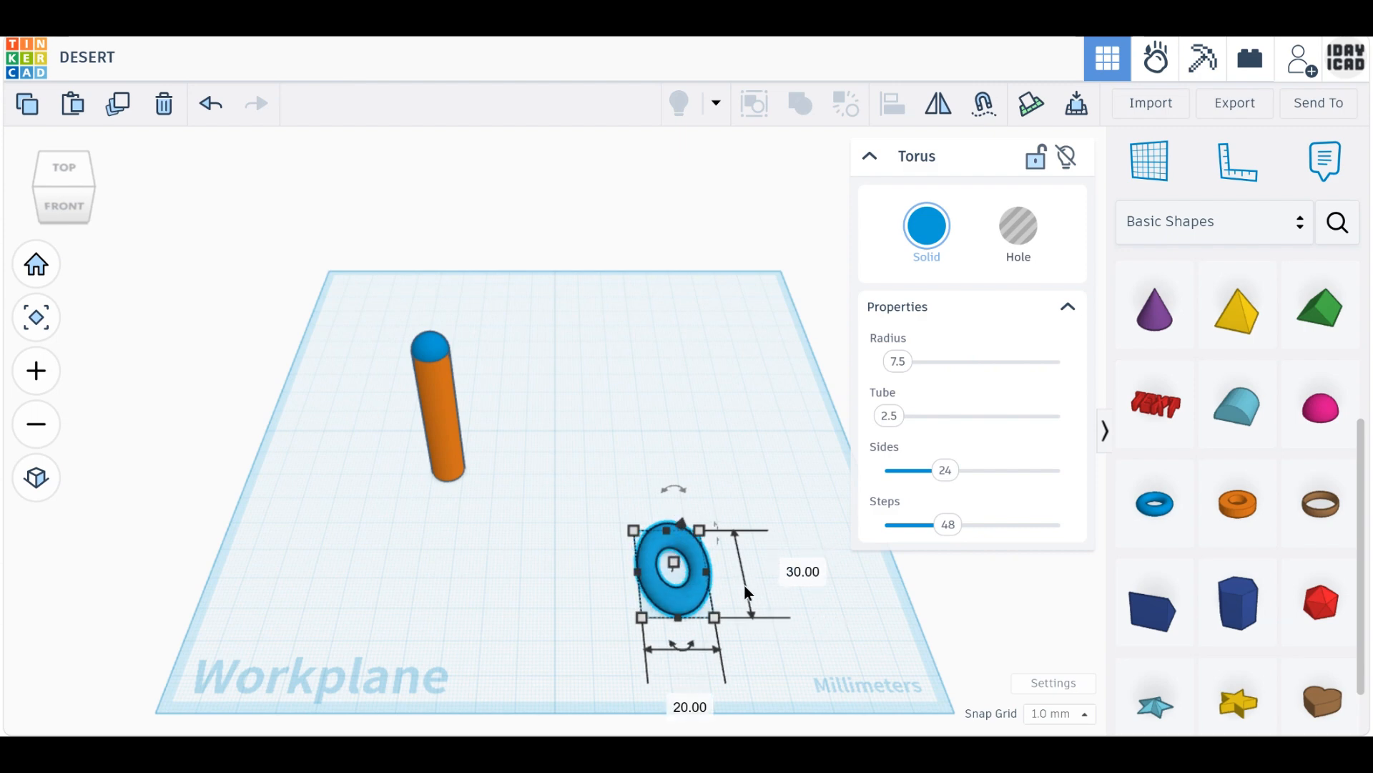
text(30)
key(Return)
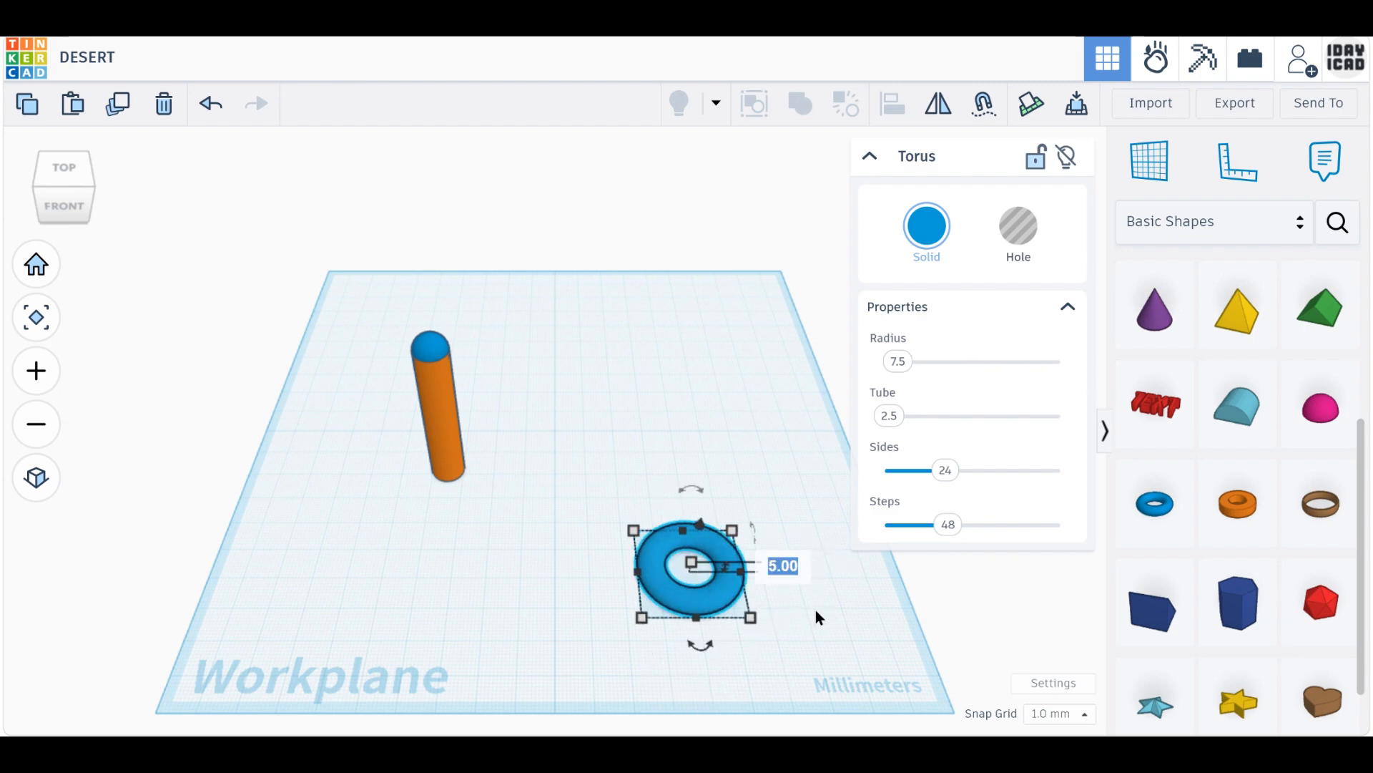
text(8)
key(Return)
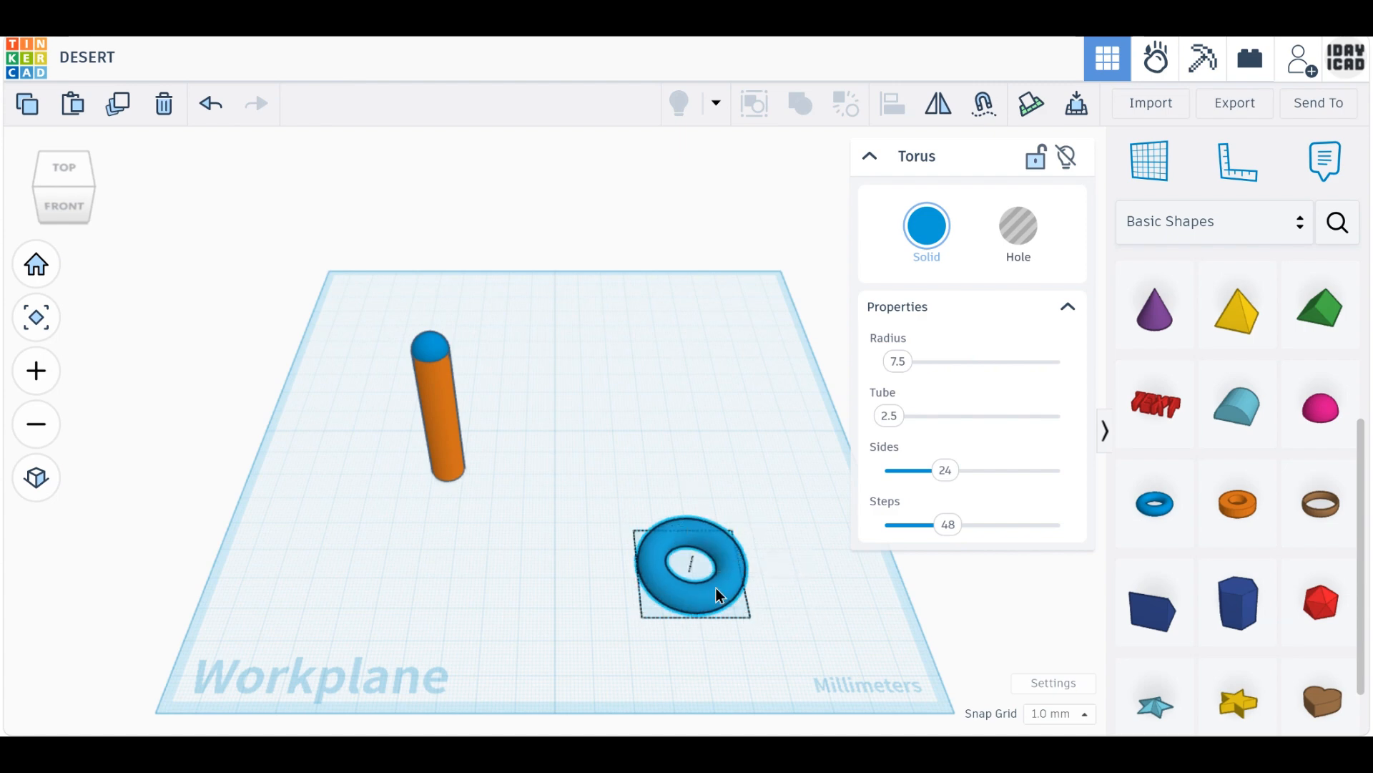
drag(716, 587, 605, 504)
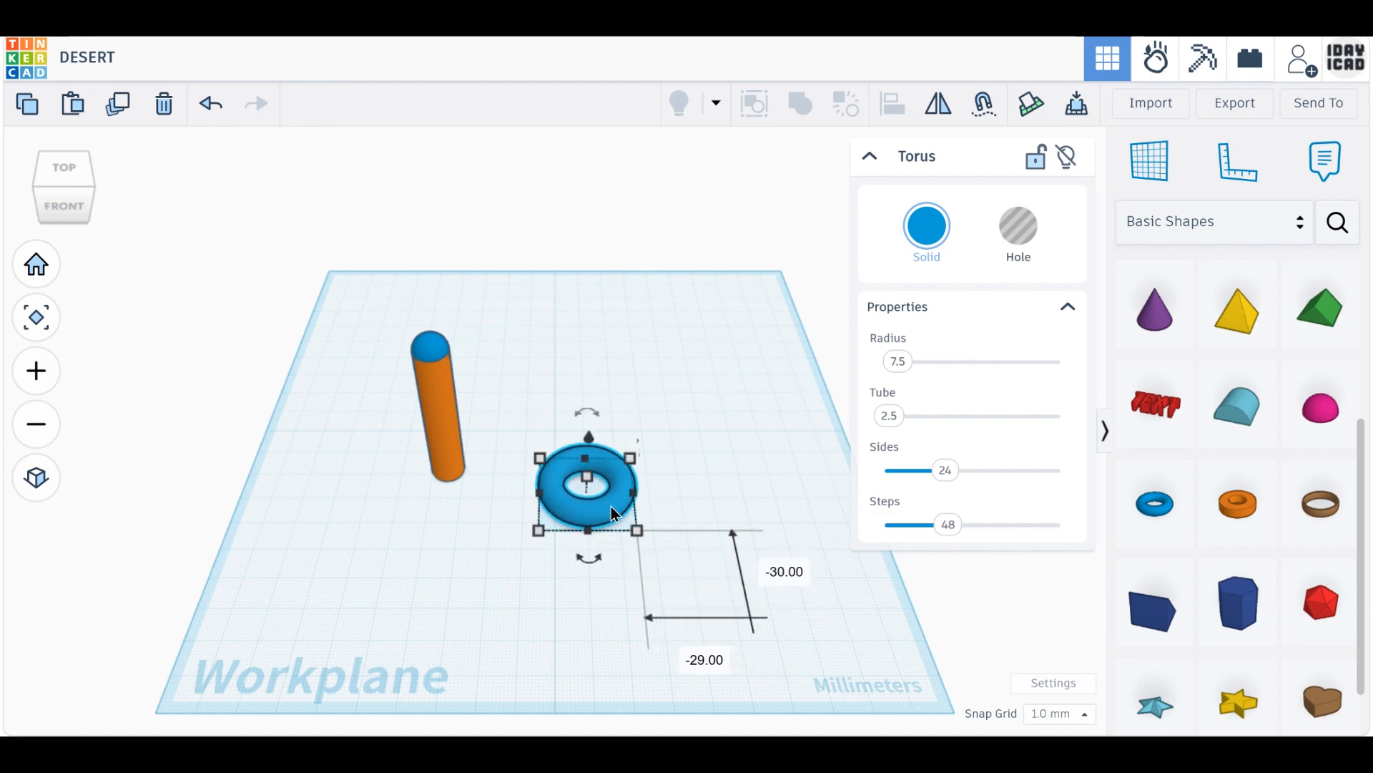
click(207, 105)
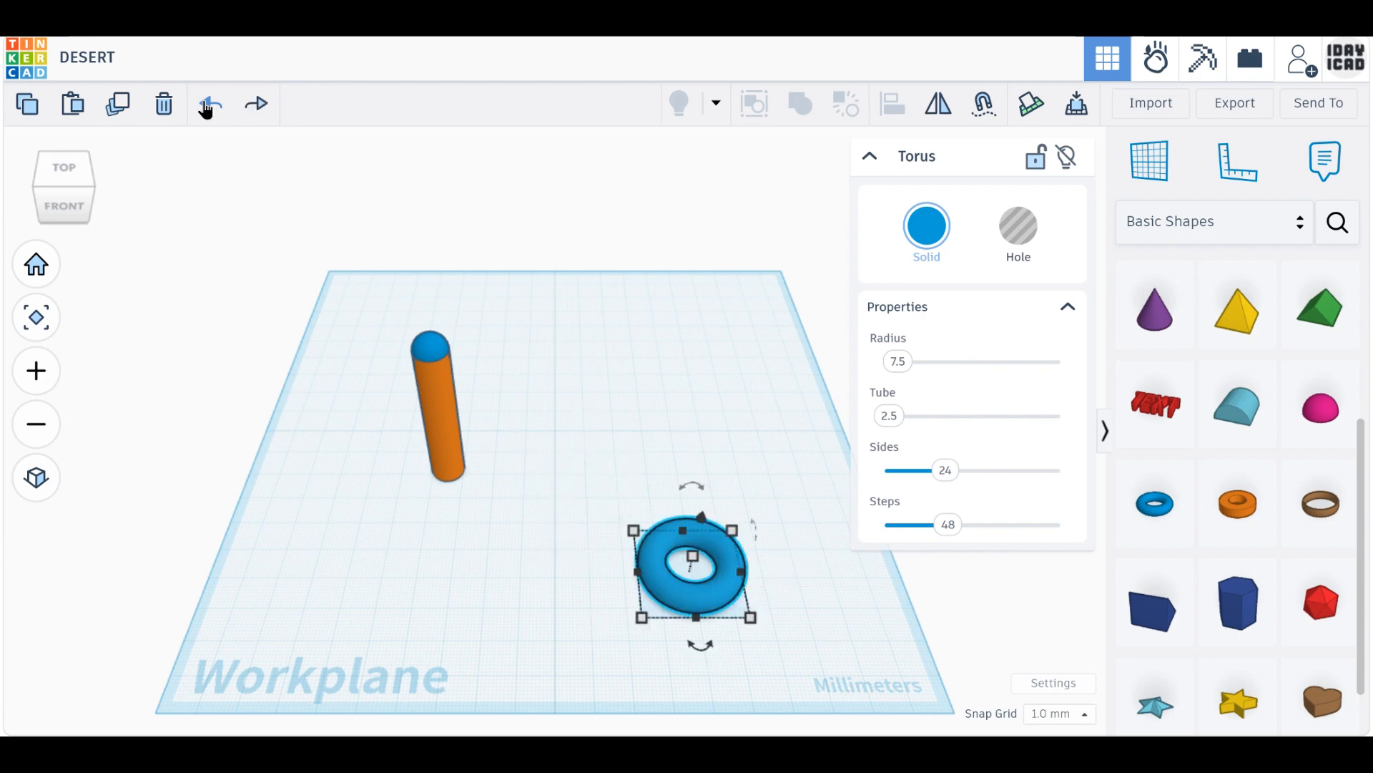
click(208, 105)
click(208, 105)
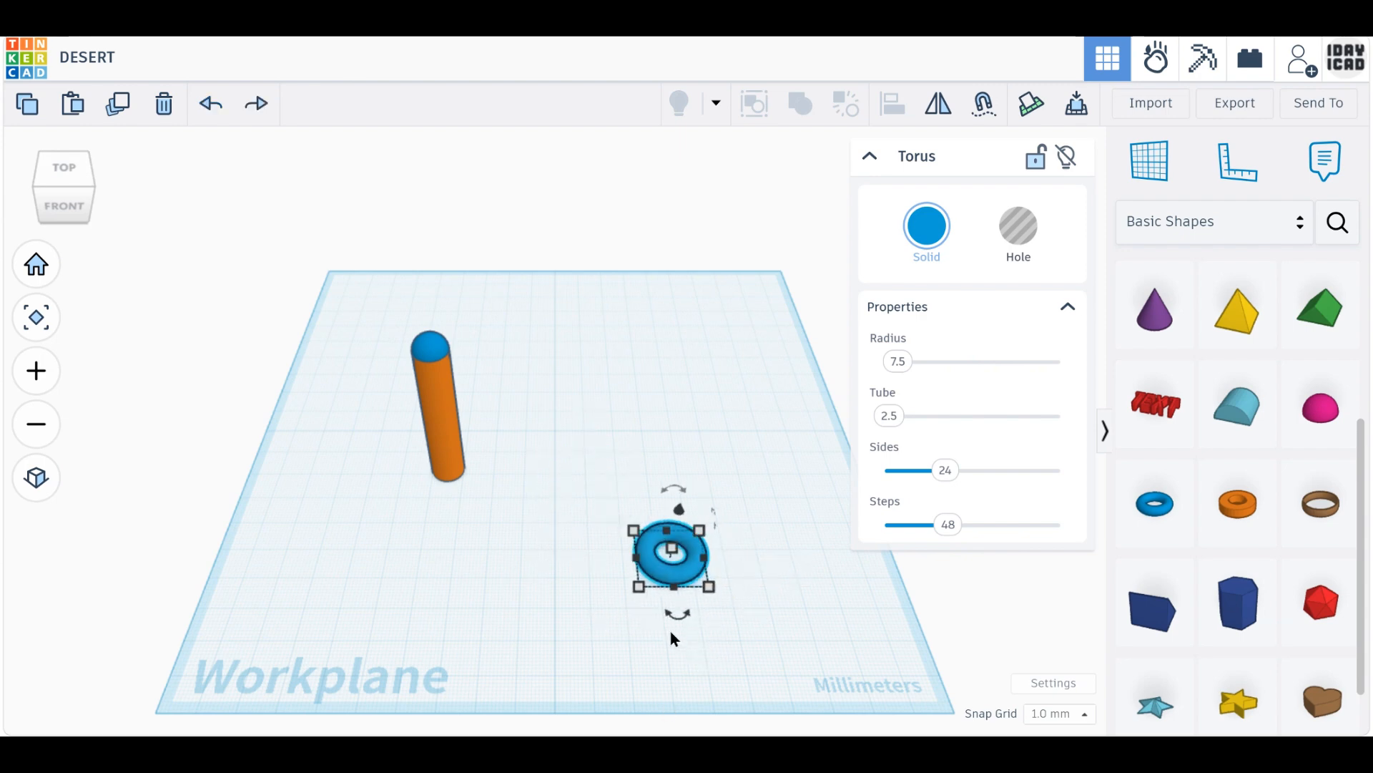
Move the torus closer to the workplane's centre and scale it uniformly to 32 mm by 32 mm.
drag(684, 572, 646, 526)
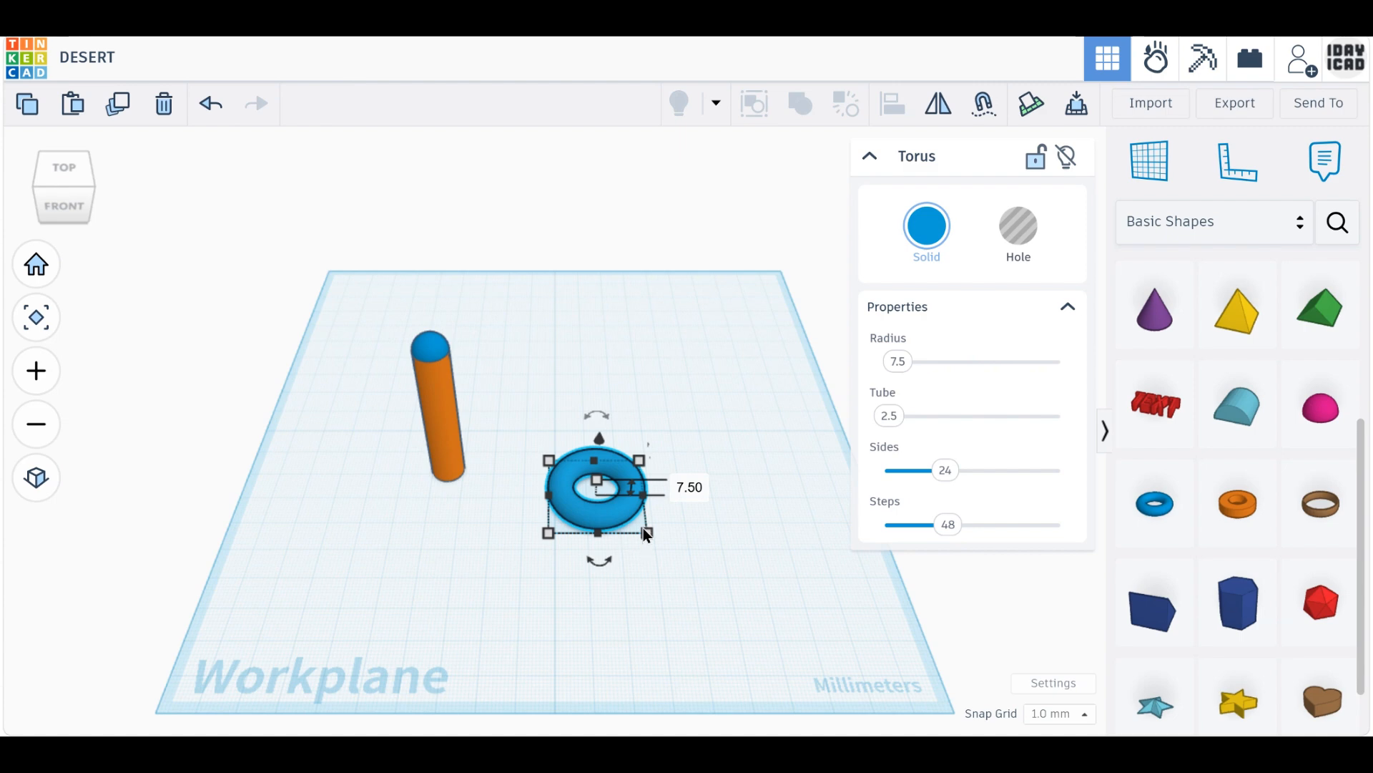
drag(657, 538, 658, 541)
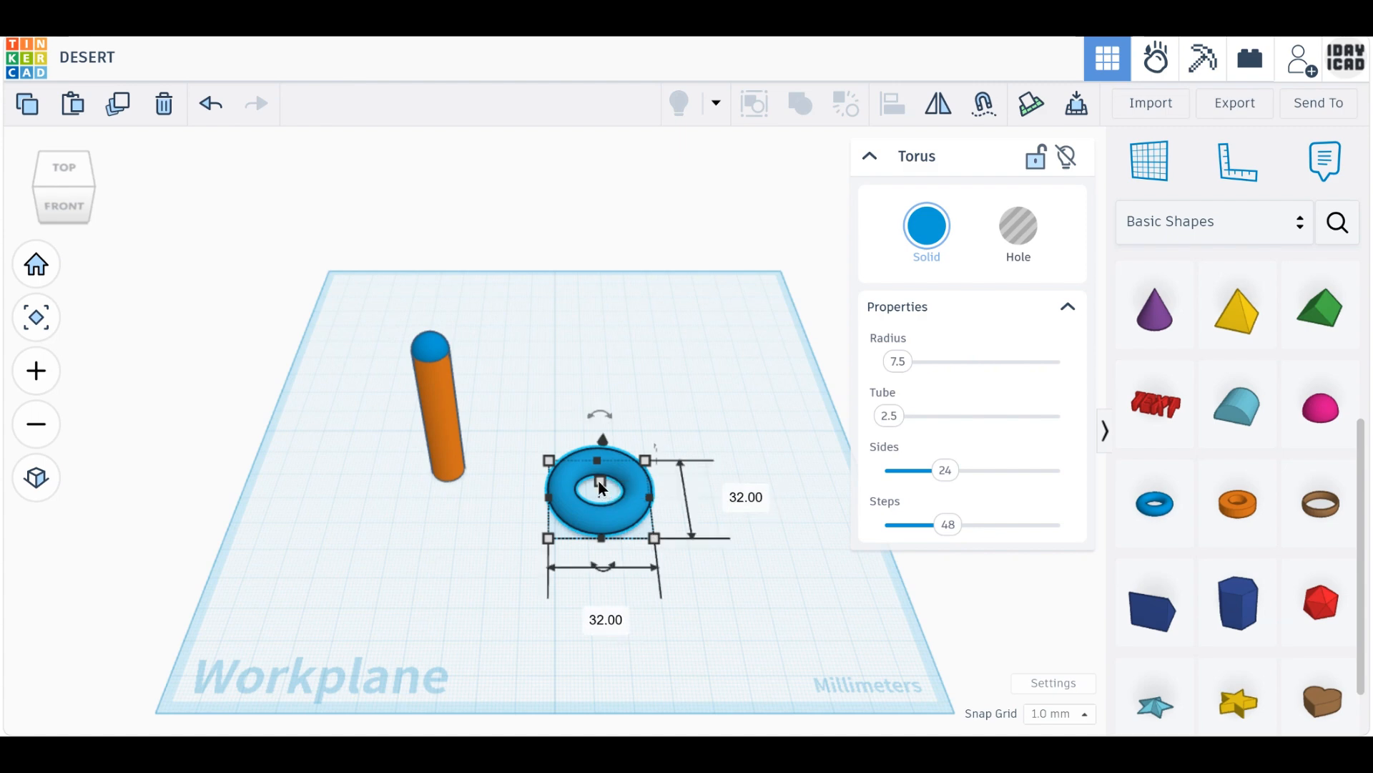
click(819, 605)
Add a box hole, widen it to 40 mm and position it over the back half of the torus.
scroll(1210, 543, up, 4)
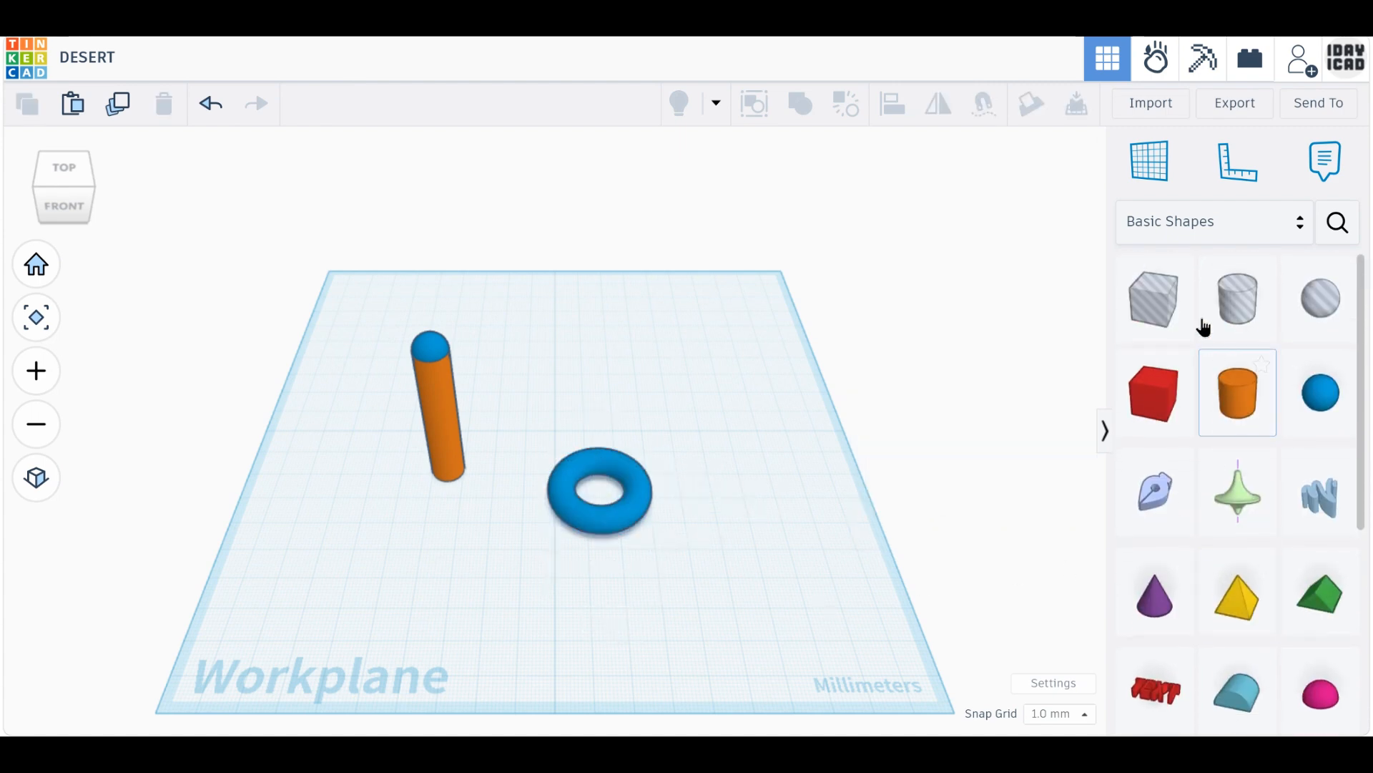
drag(1155, 304, 787, 493)
click(64, 172)
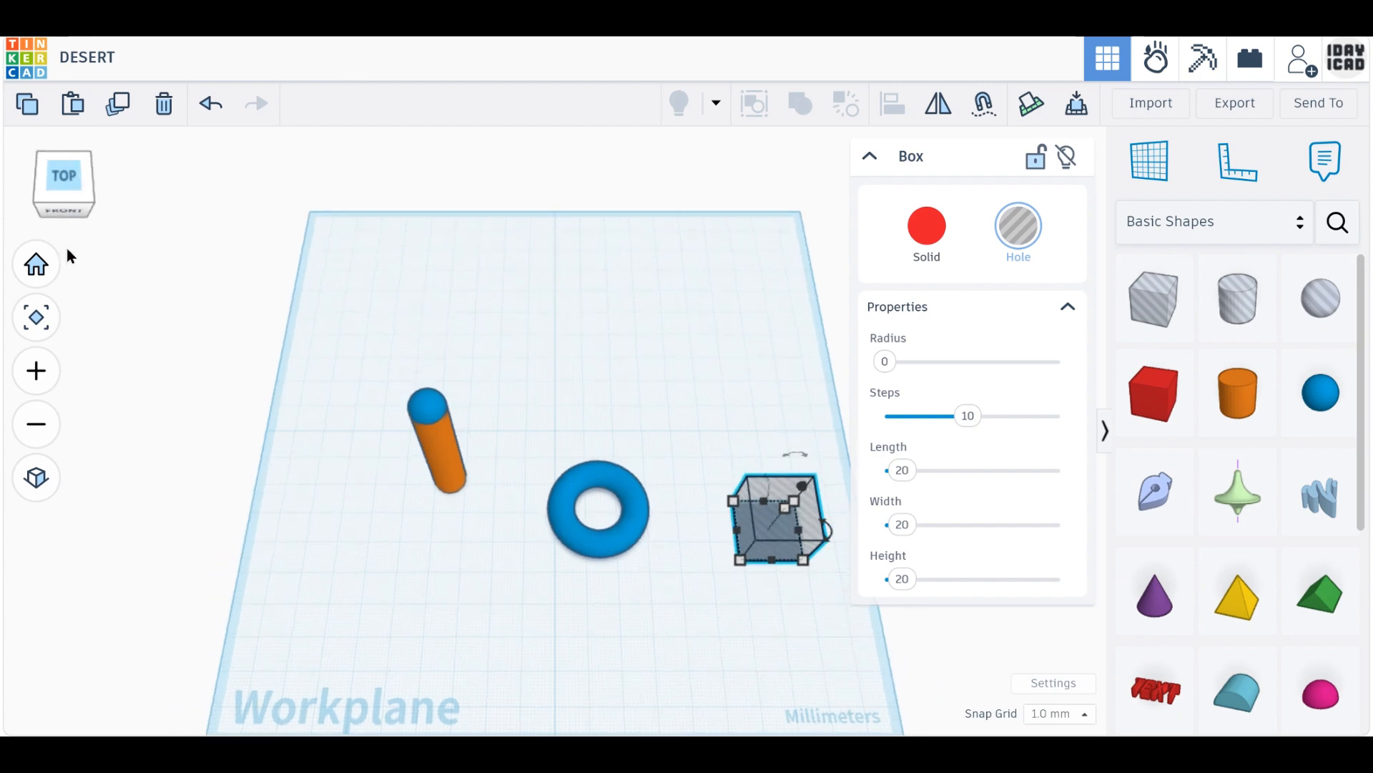
click(32, 487)
scroll(804, 578, up, 4)
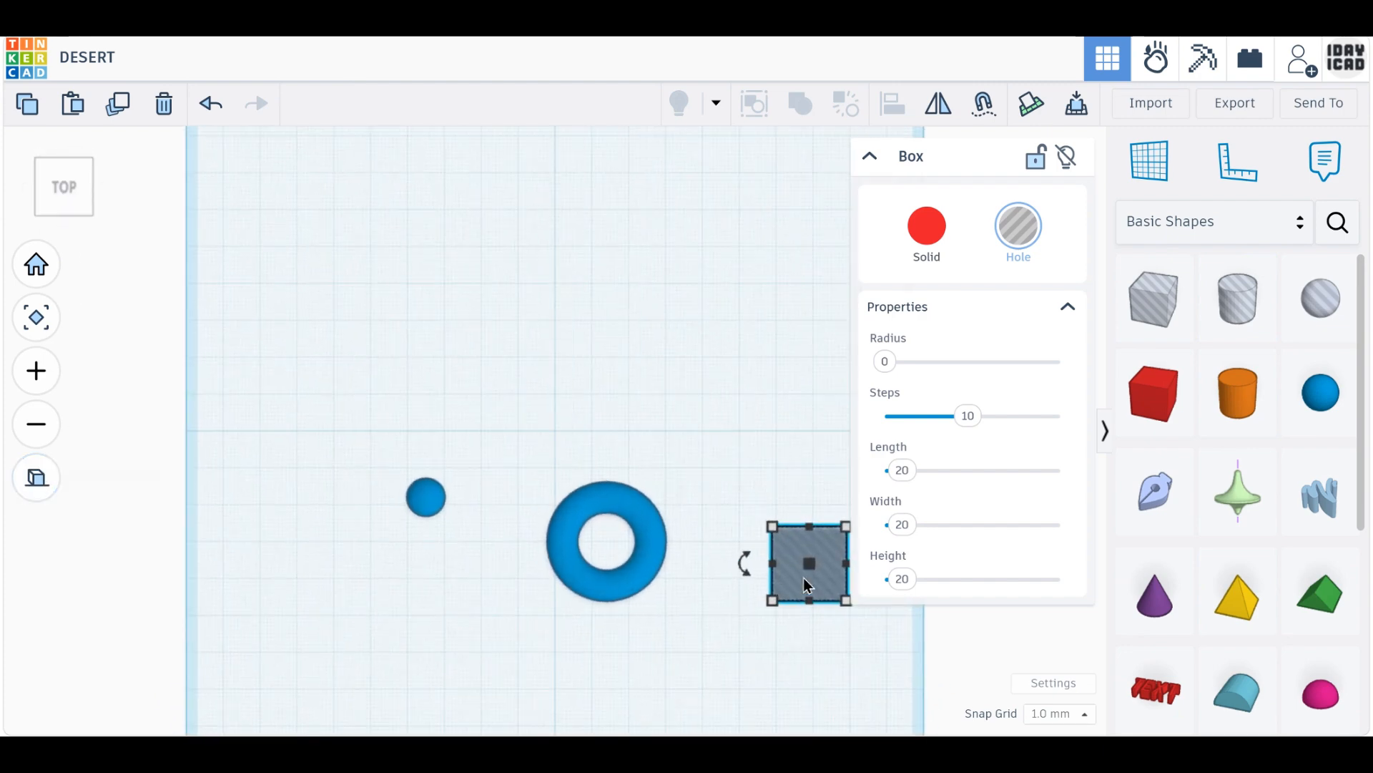
drag(702, 552, 428, 479)
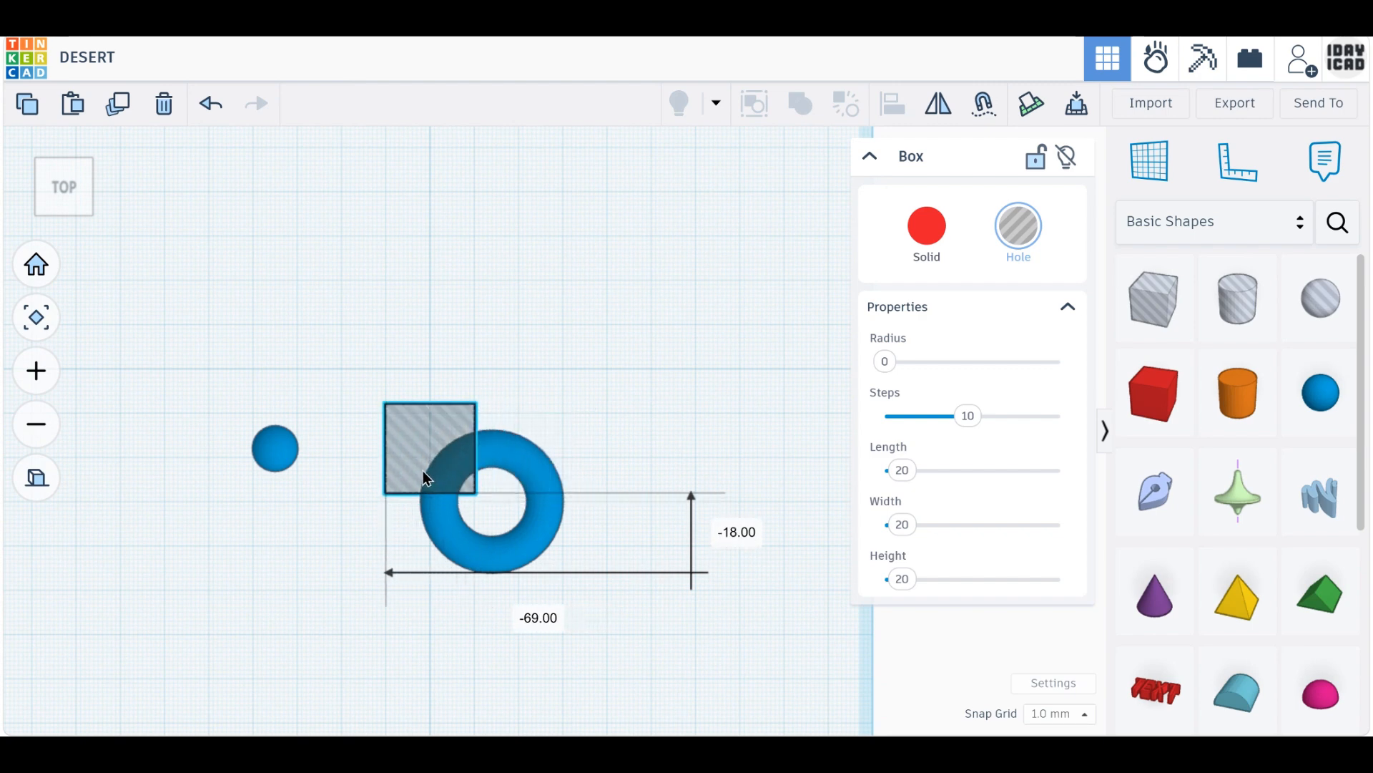
drag(496, 561, 514, 560)
drag(405, 451, 609, 478)
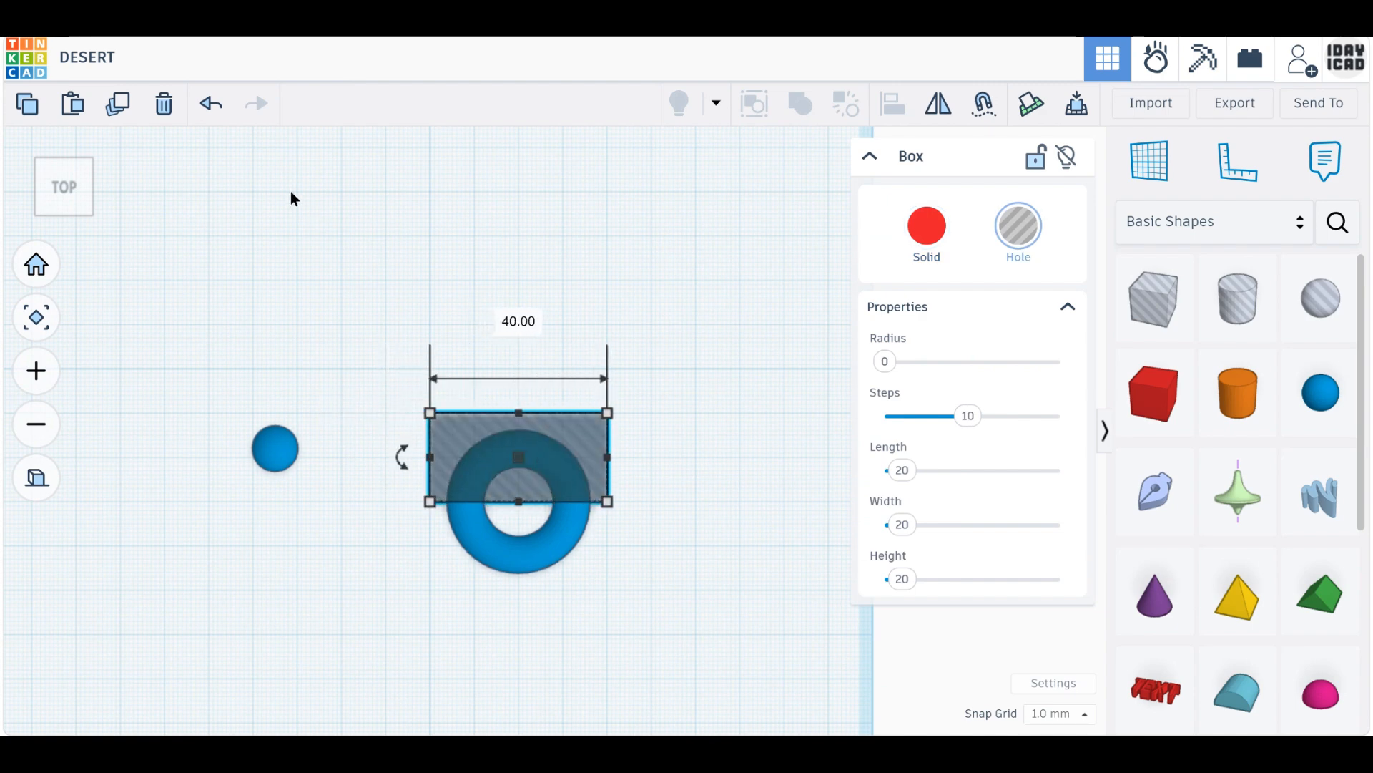
Duplicate the box hole over the torus's front-left quarter and combine all three shapes with a union group, leaving a quarter-ring elbow.
click(119, 106)
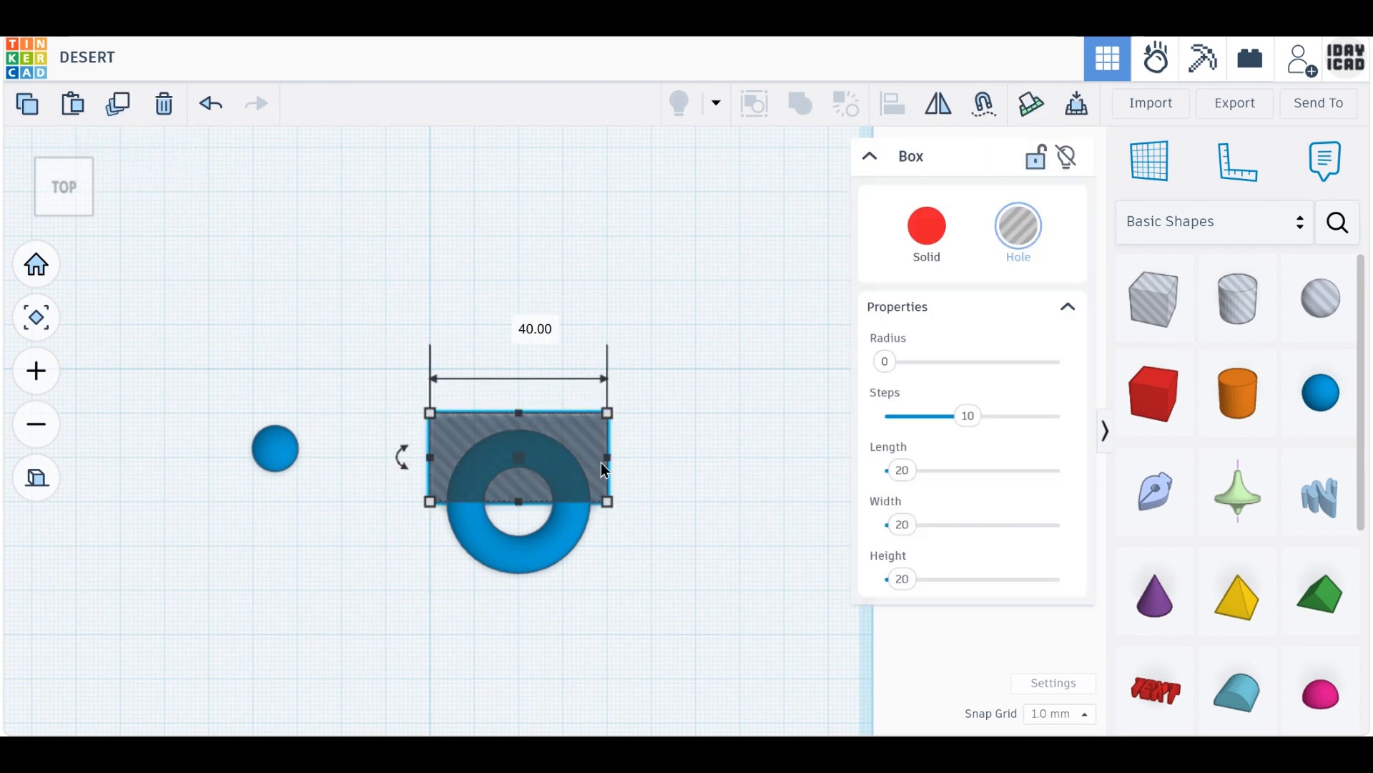
drag(606, 502, 514, 592)
drag(620, 644, 451, 390)
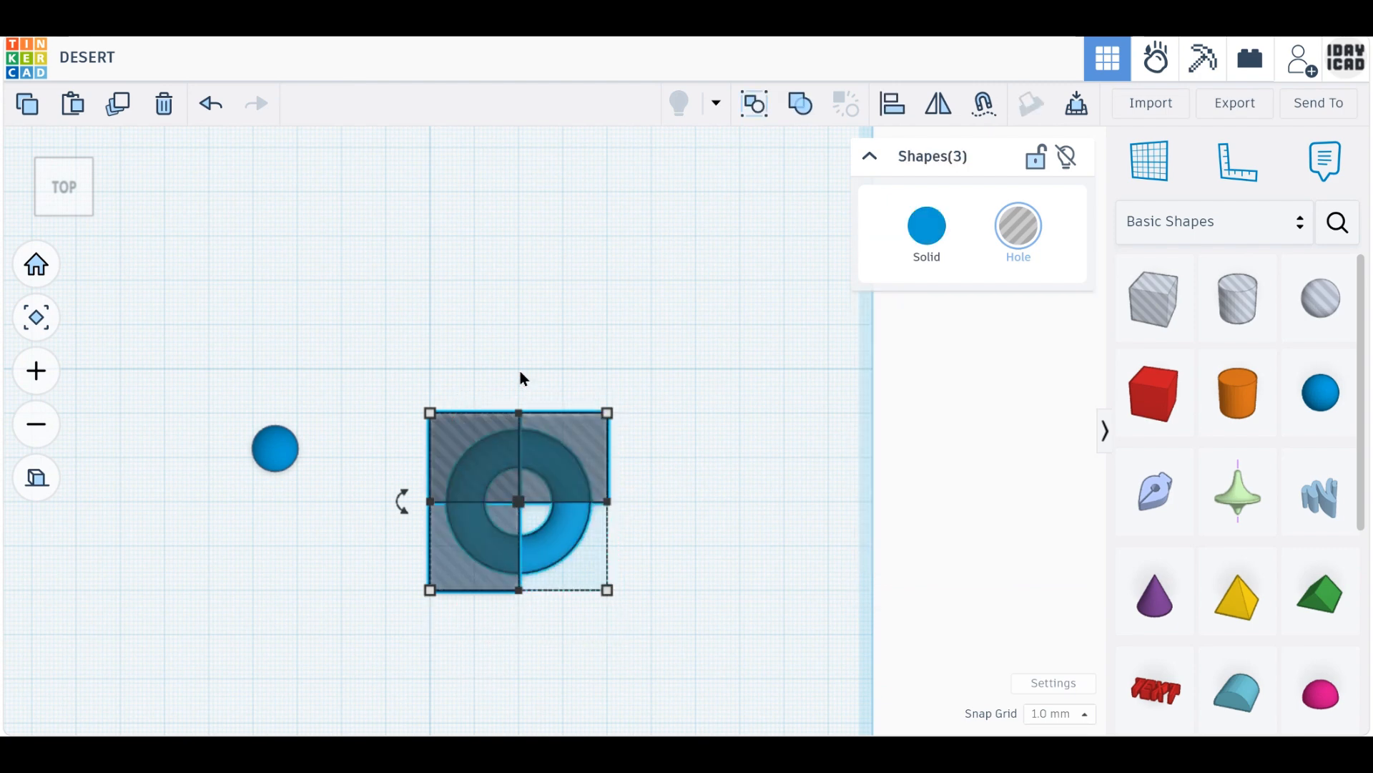
click(797, 115)
Add a cylinder beside the quarter-ring elbow and resize its base to 8 mm by 8 mm.
click(1234, 399)
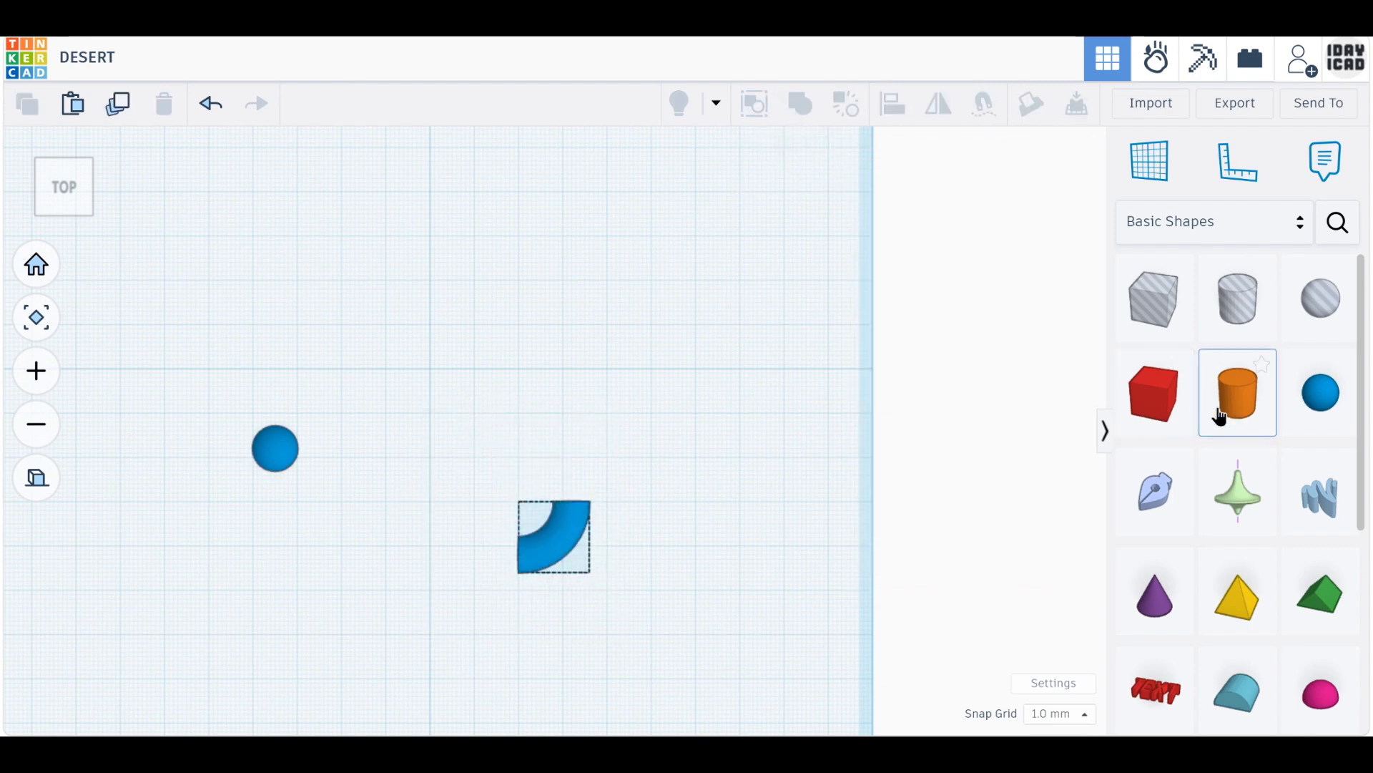
click(692, 475)
drag(689, 471, 681, 459)
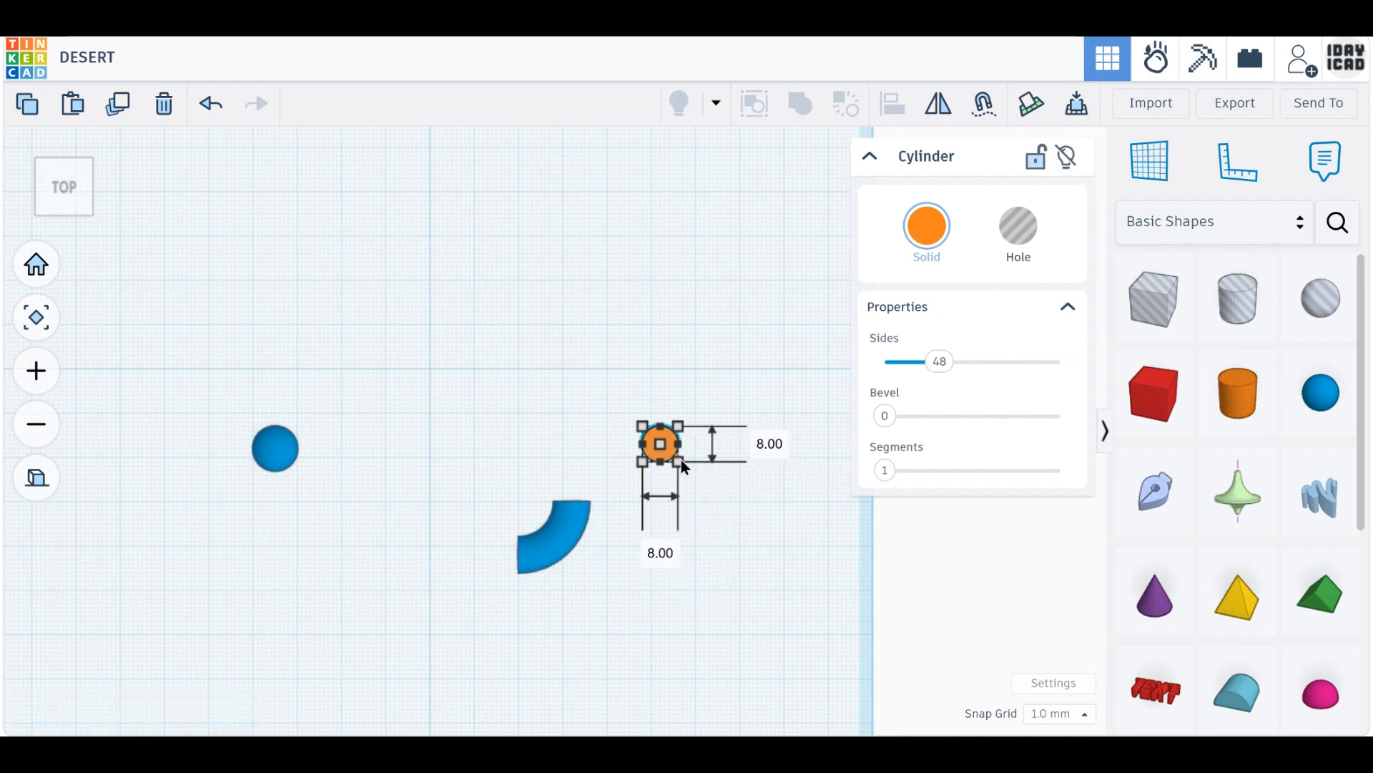
Rotate the small cylinder to lie flat on the workplane and attach it in line with the elbow's back end.
right_drag(681, 459, 546, 383)
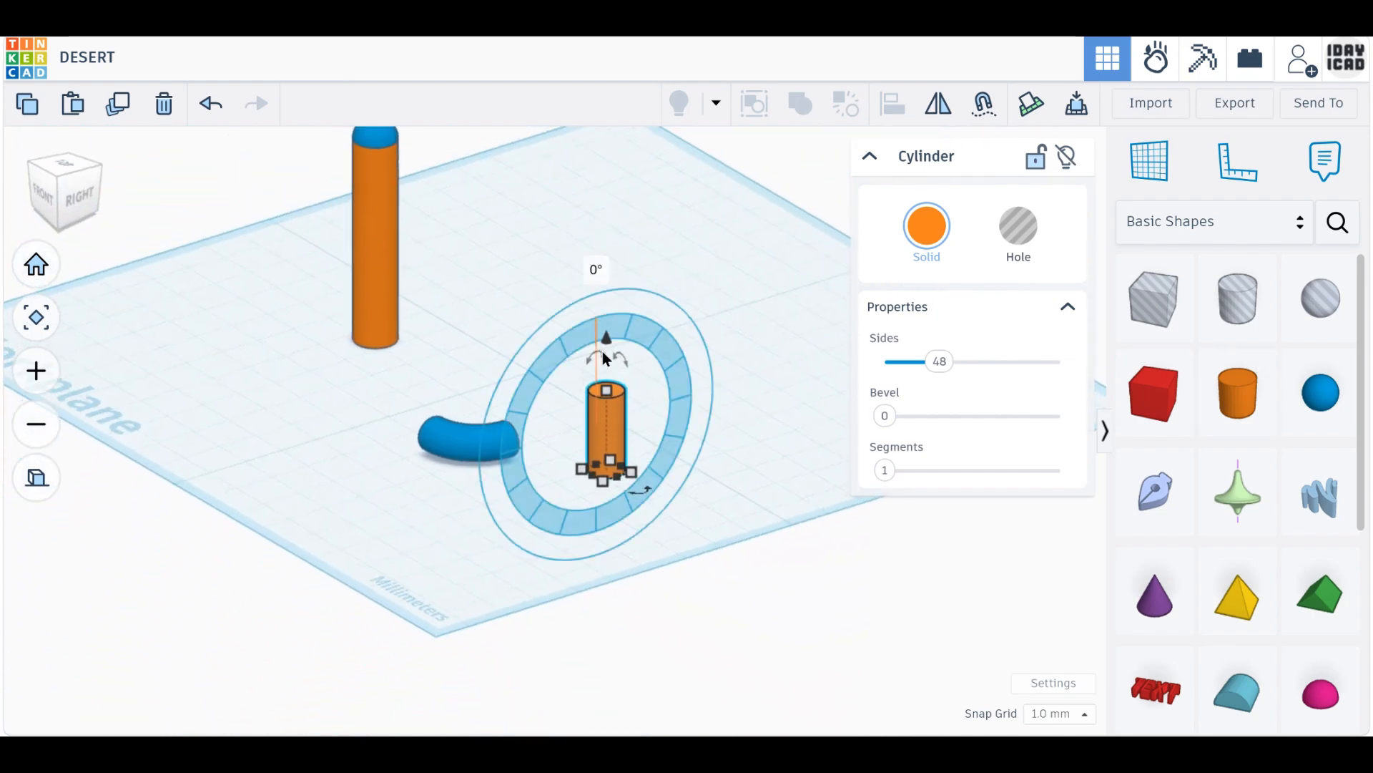
drag(603, 350, 616, 388)
click(49, 171)
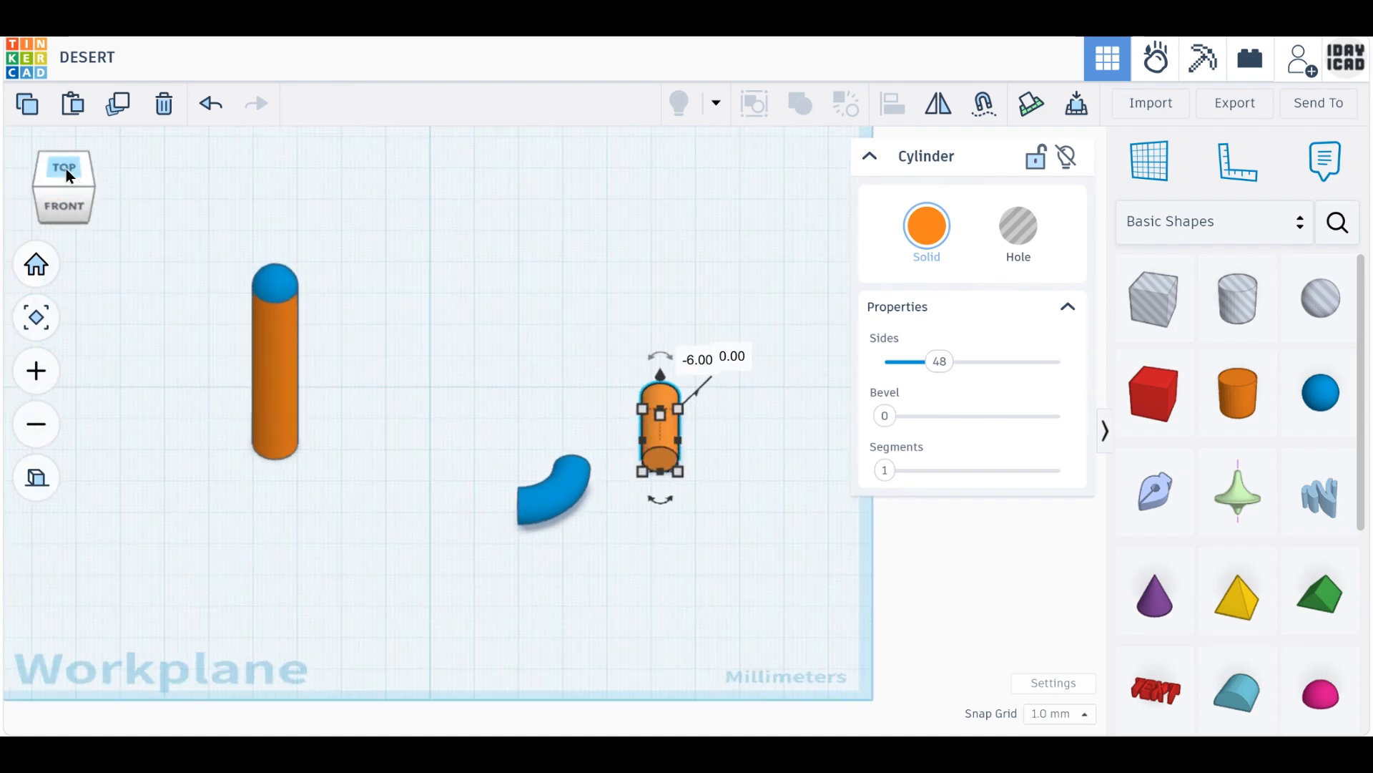
drag(671, 477, 574, 486)
Add a sphere, scale it down to 8 mm and centre it on the small cylinder's free end as a rounded cap.
drag(1322, 434, 624, 386)
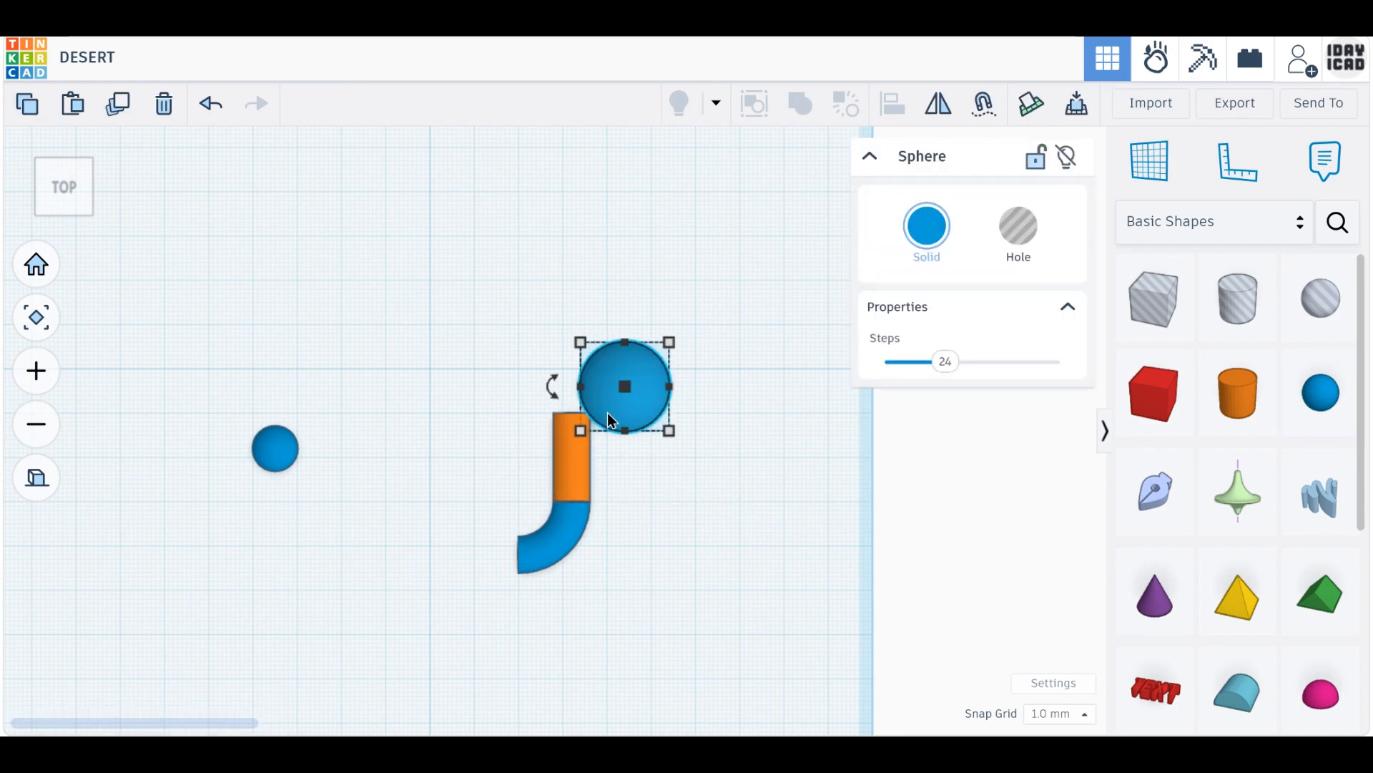
scroll(646, 444, up, 4)
right_drag(699, 500, 710, 456)
drag(712, 454, 675, 368)
drag(650, 308, 657, 326)
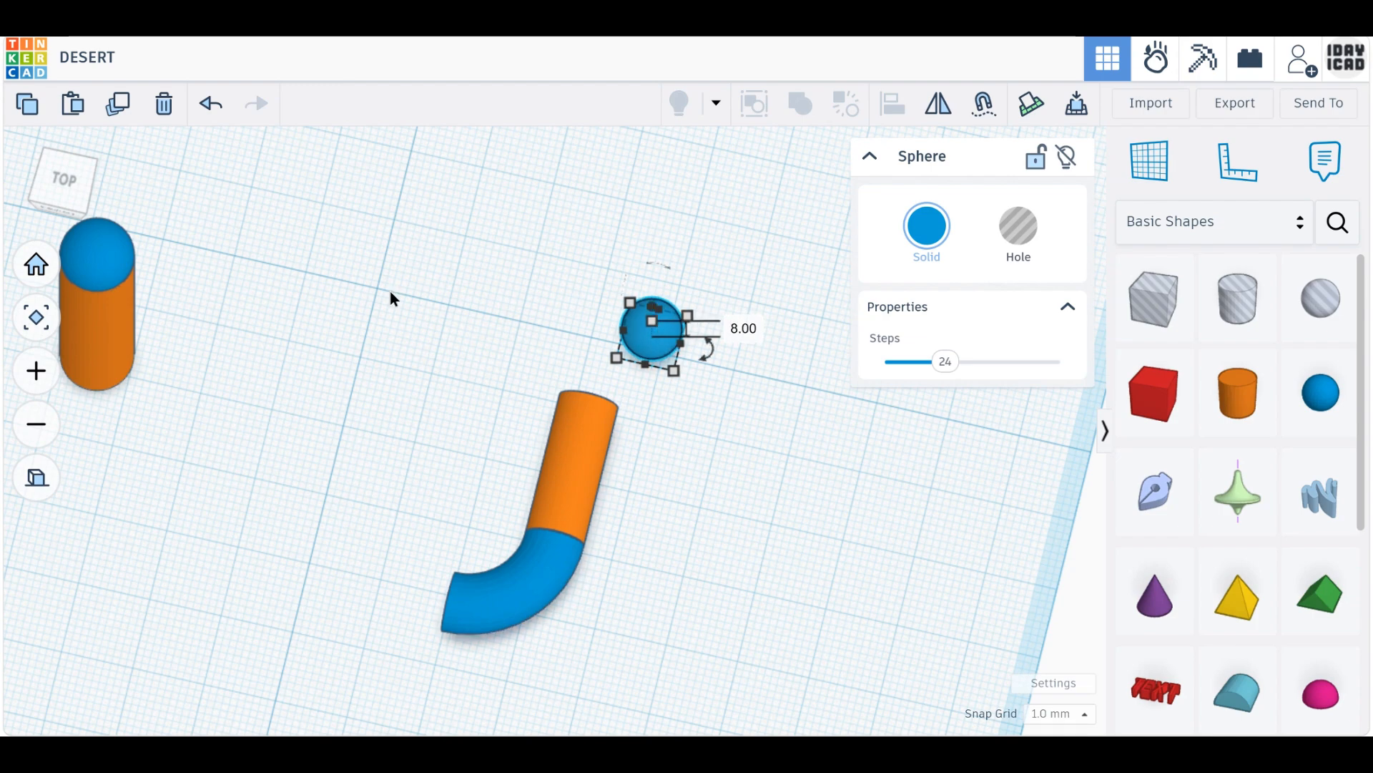
click(63, 182)
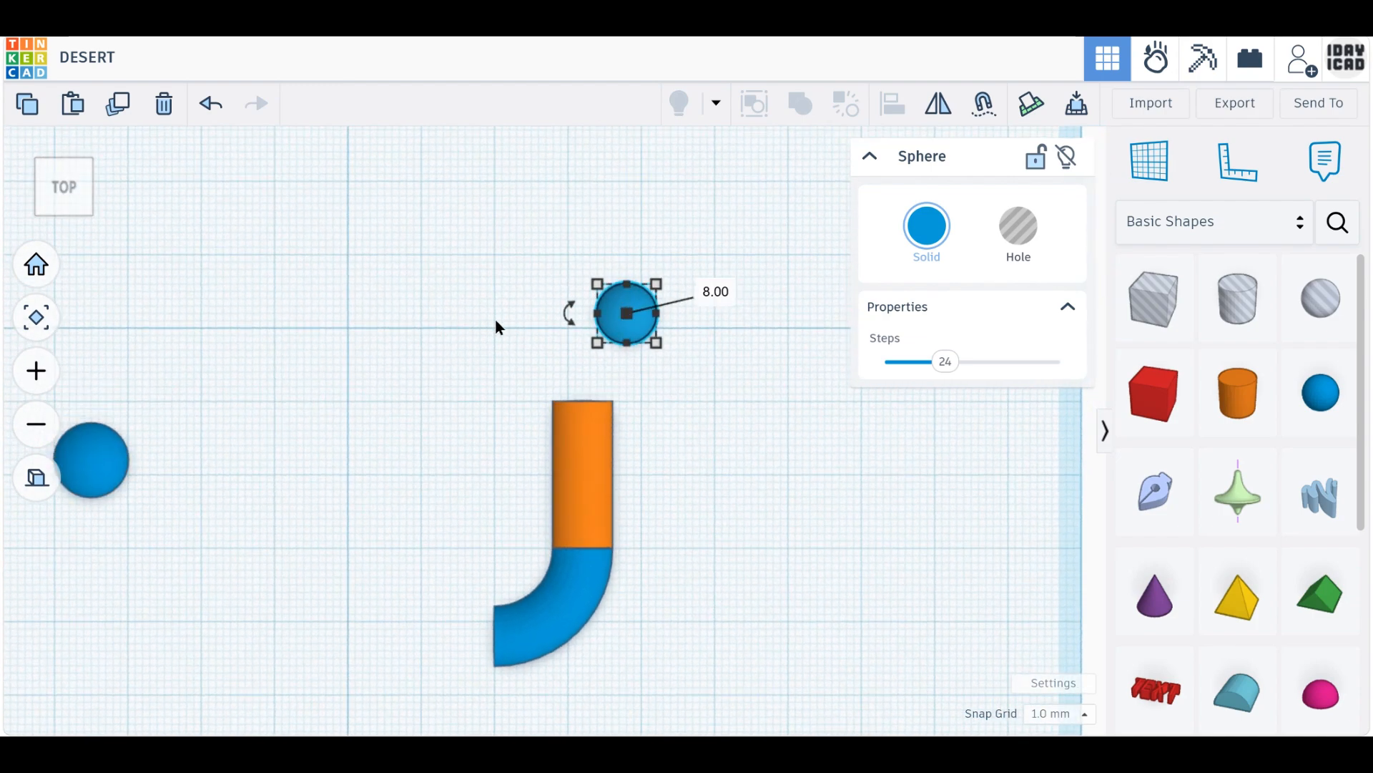
drag(625, 328, 585, 414)
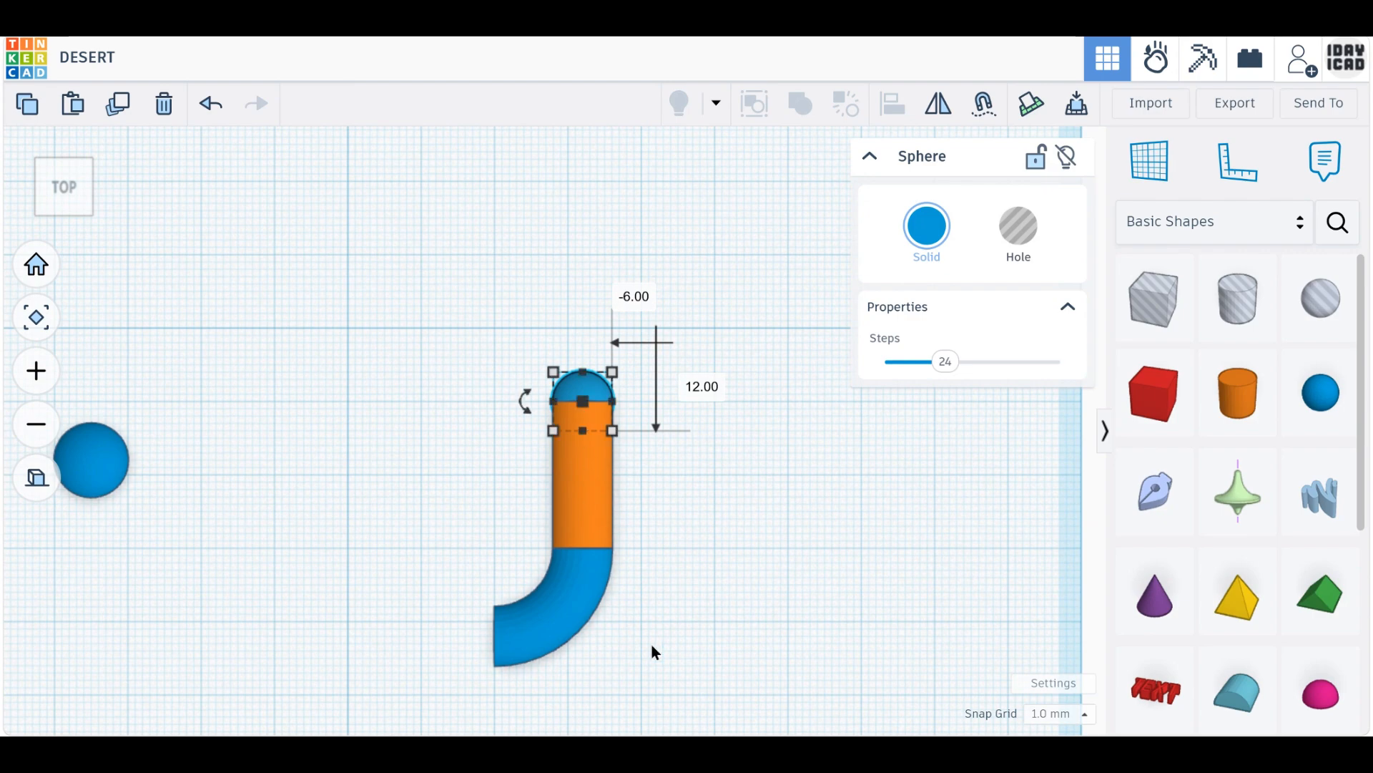
Combine the elbow, small cylinder and sphere with a union group and rotate the resulting arm 90° so it stands upright.
drag(650, 651, 474, 282)
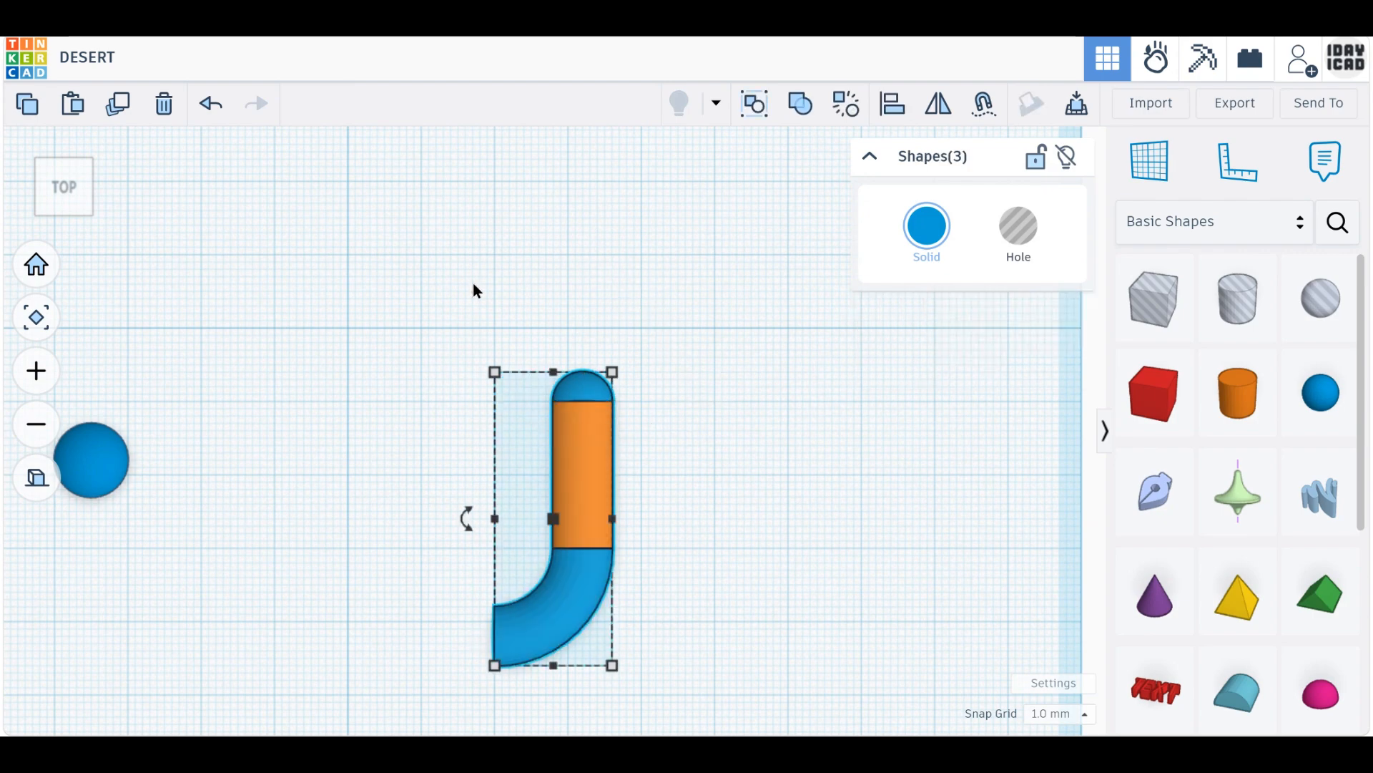
click(801, 107)
right_drag(410, 475, 336, 368)
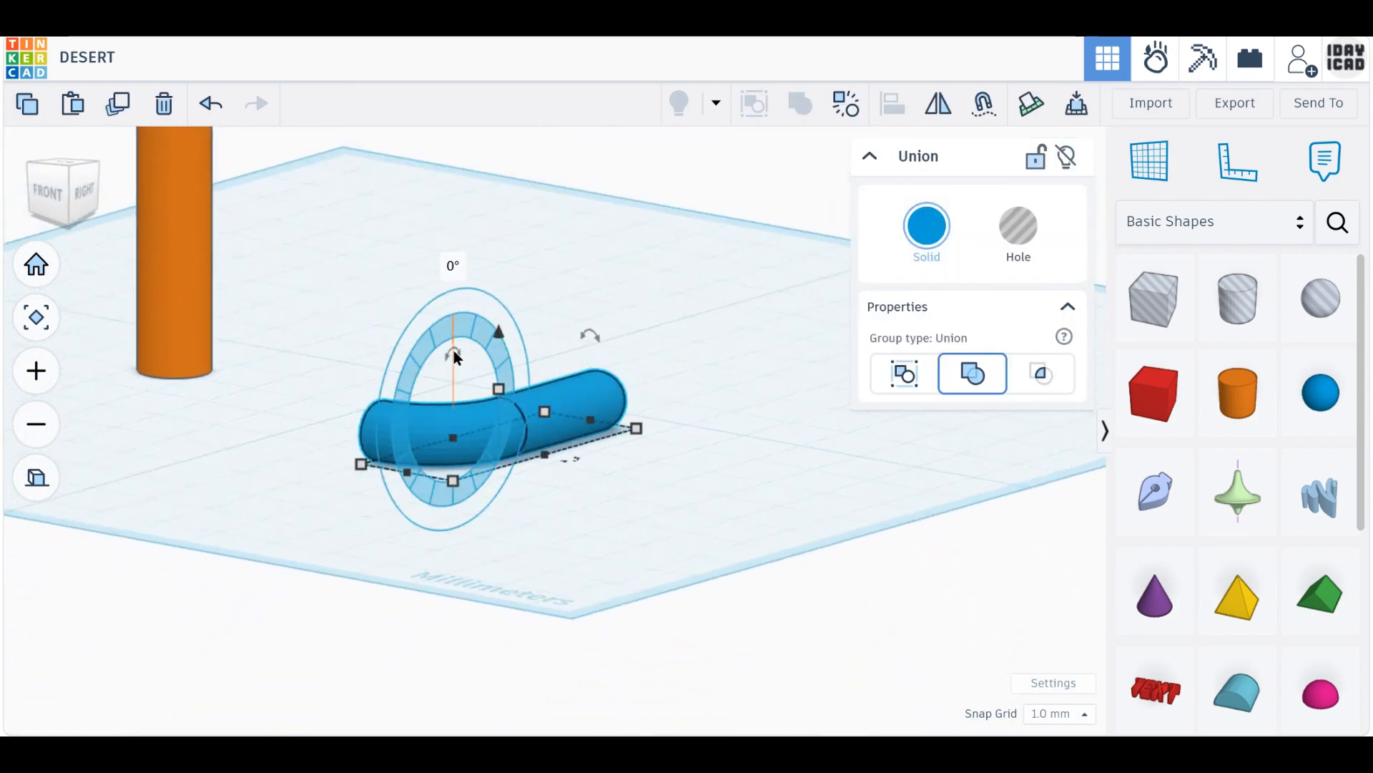
drag(454, 350, 439, 410)
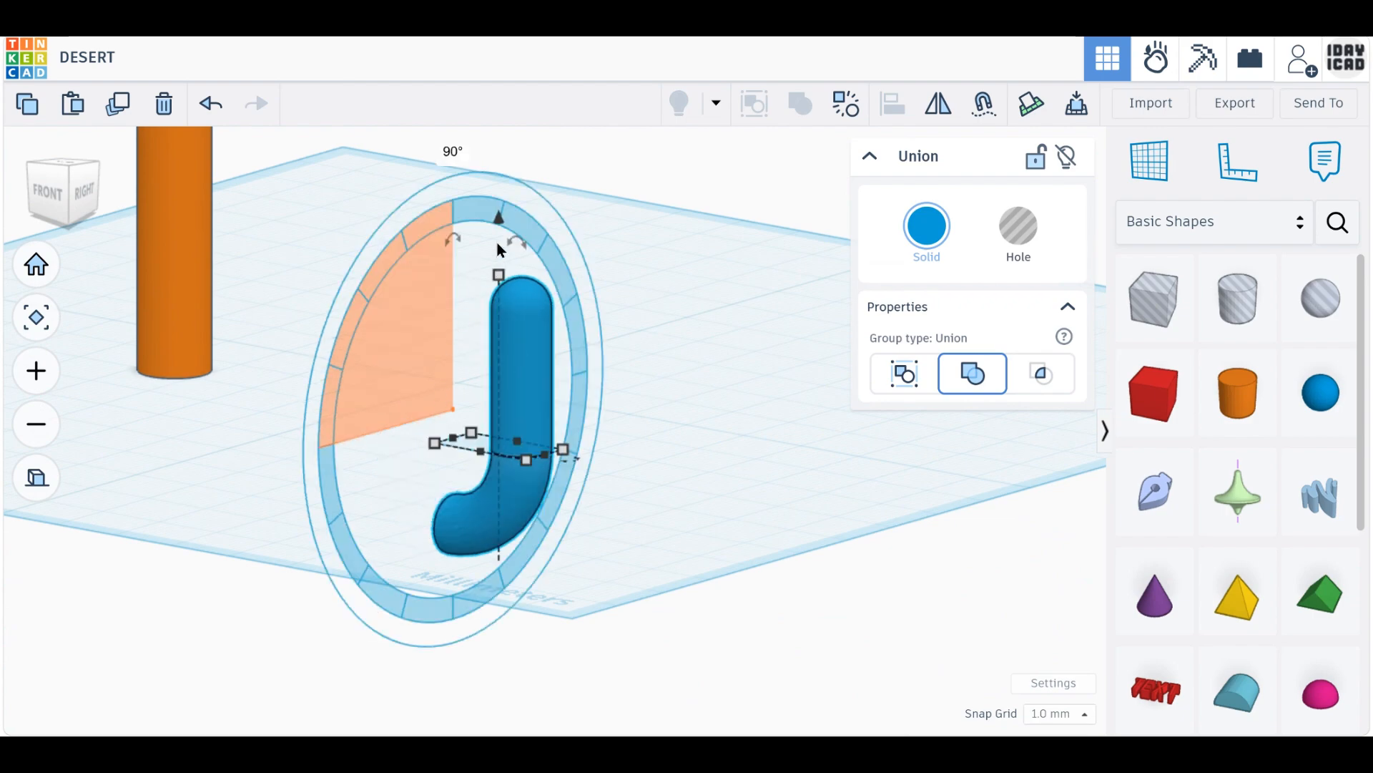
Move the curved arm against the right side of the tall capped cylinder and raise it to 13 mm above the workplane.
drag(499, 217, 497, 82)
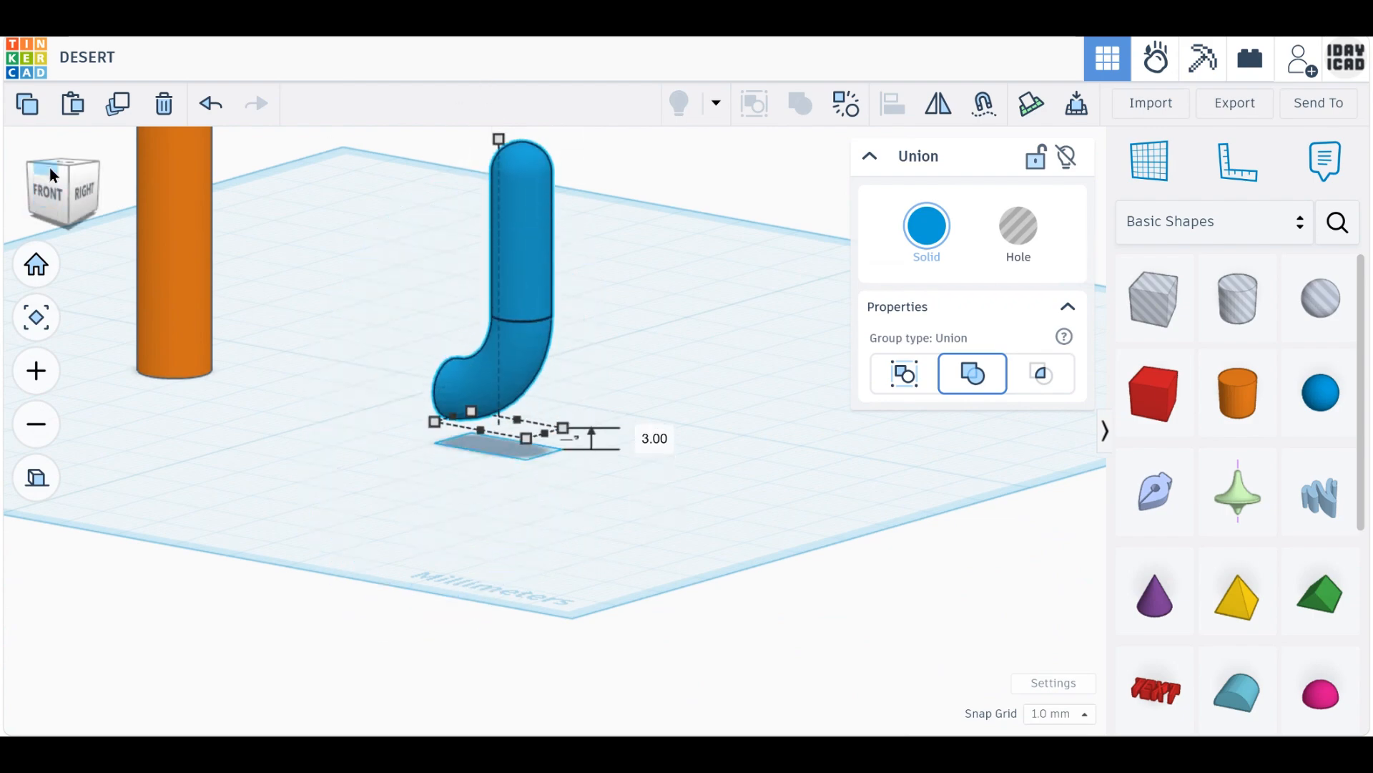
click(51, 170)
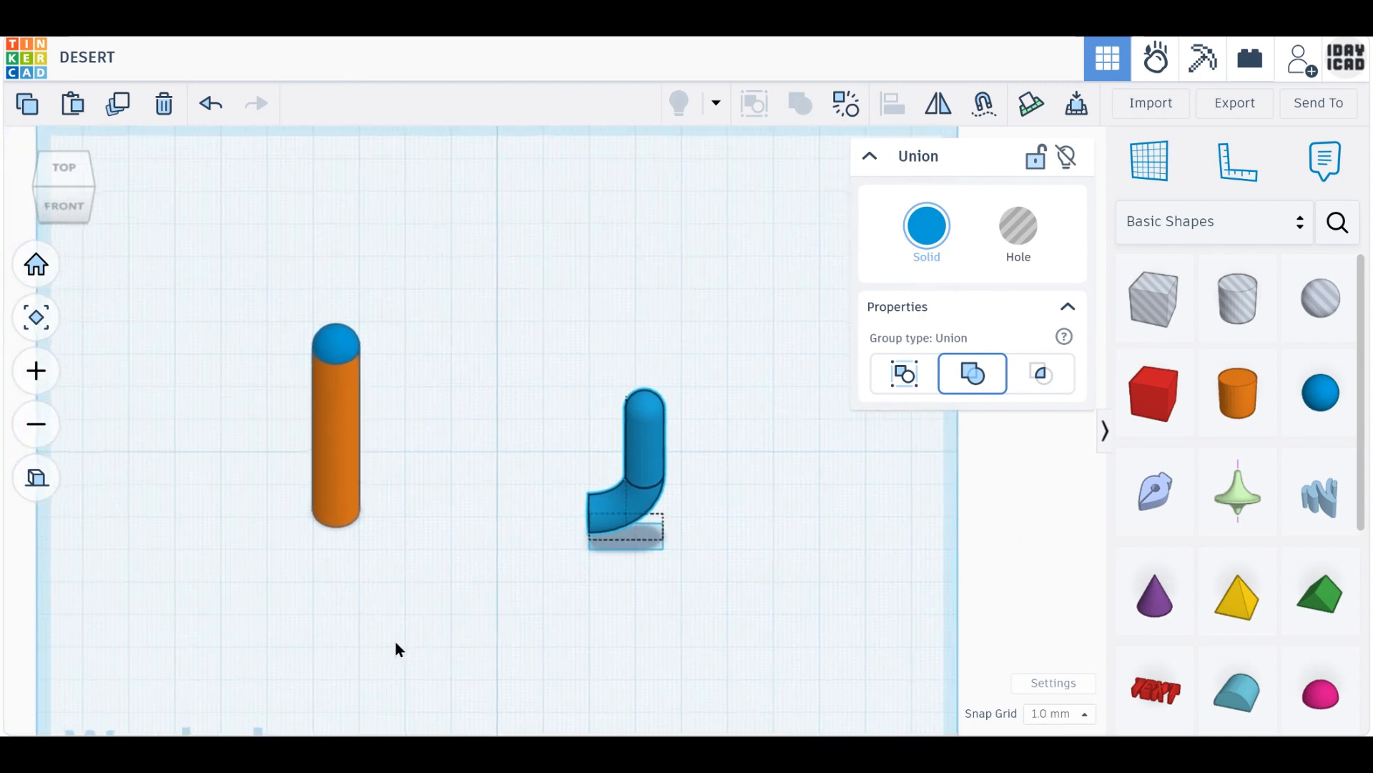
drag(644, 483, 398, 454)
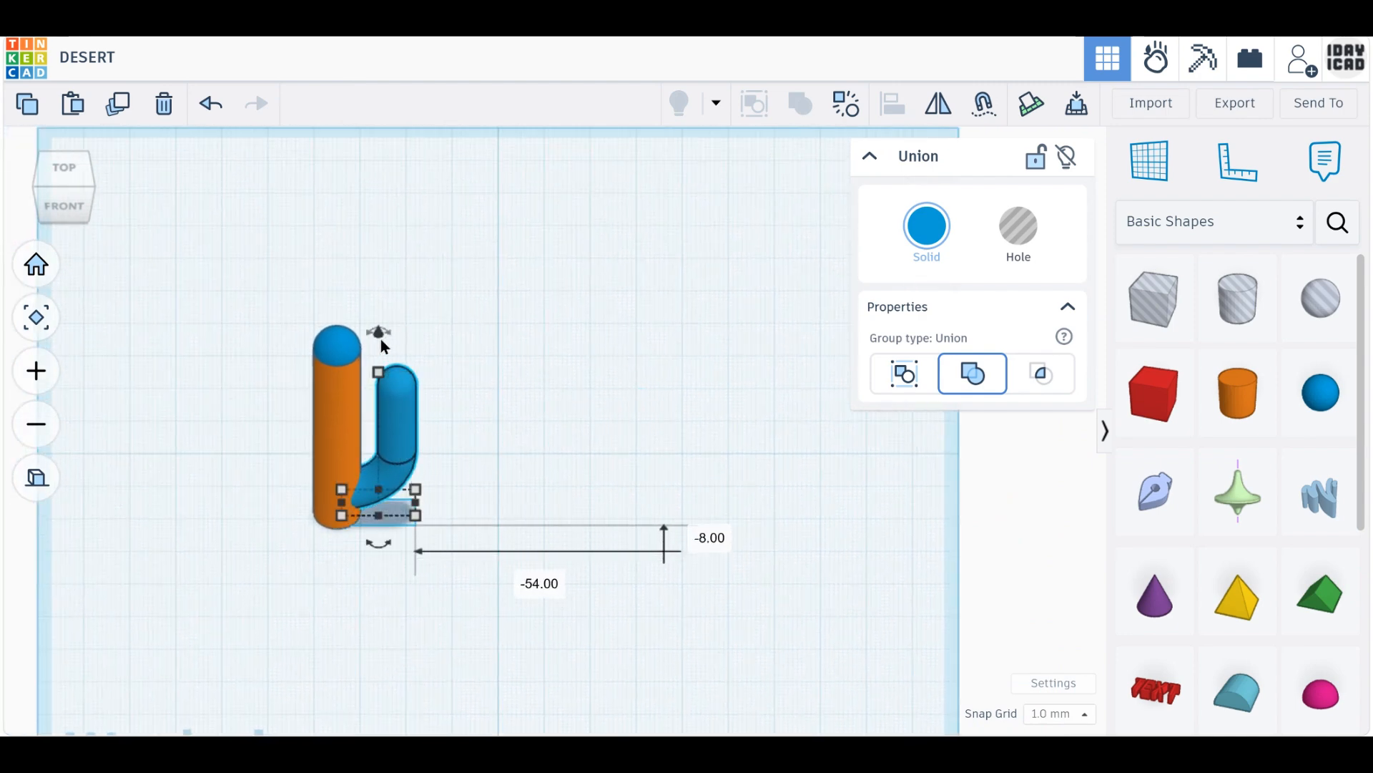
drag(381, 339, 379, 299)
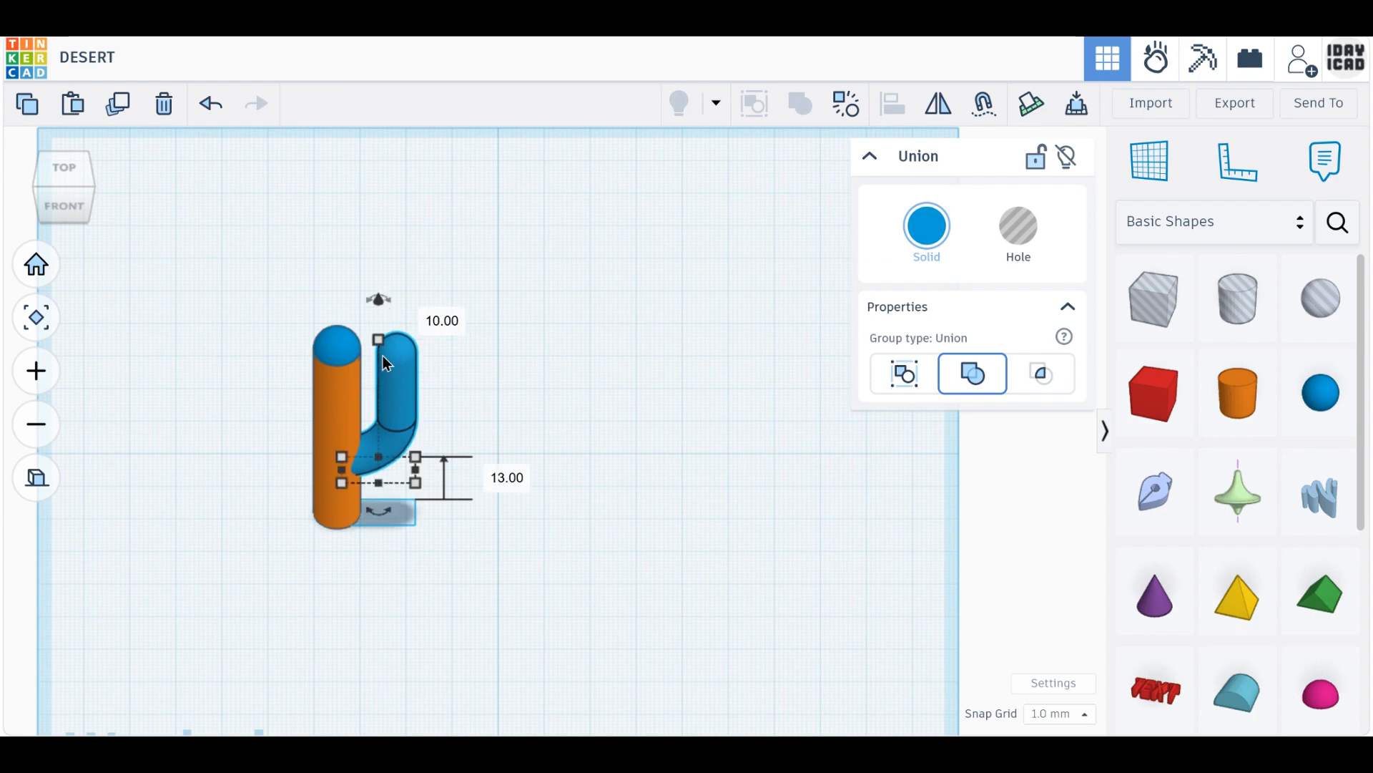
Check the arm's alignment with the trunk from above and scale the arm down proportionally to a height of 34 mm.
click(65, 178)
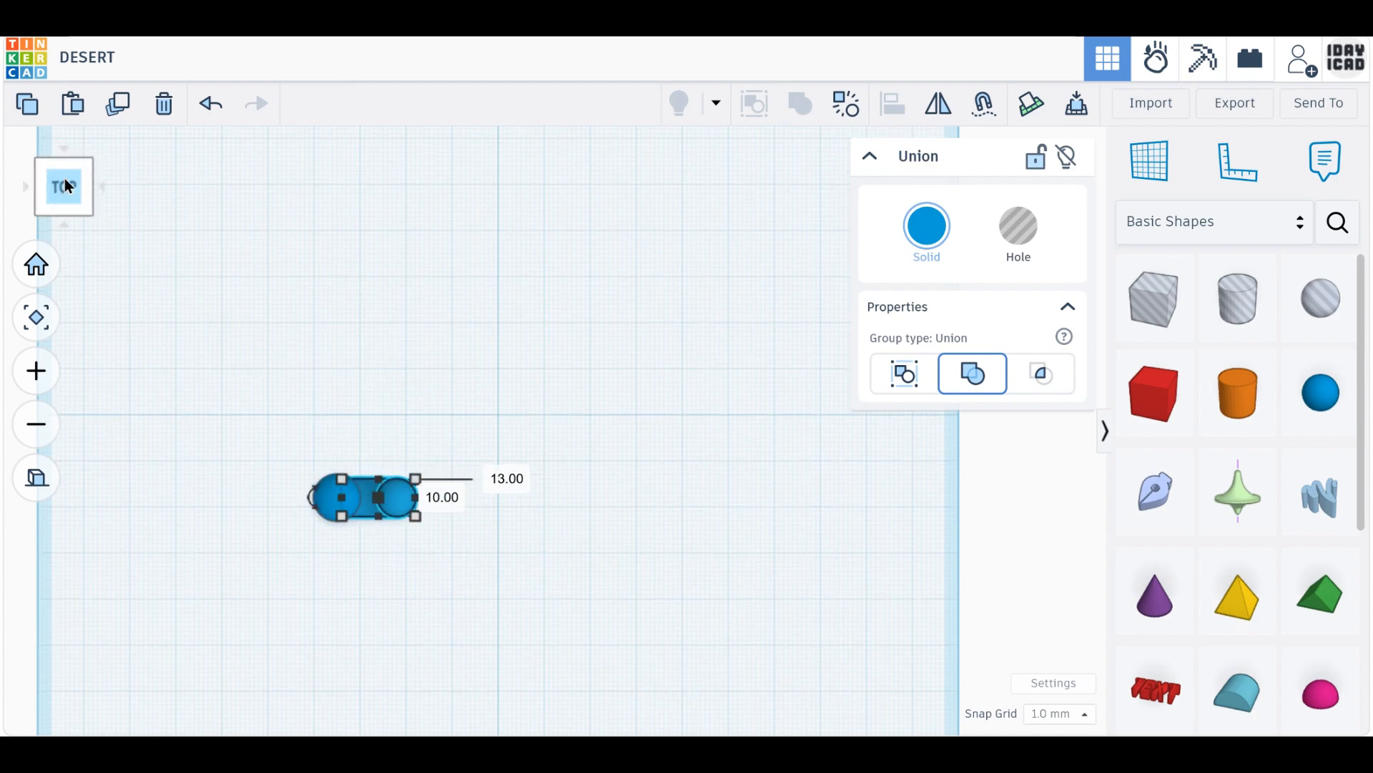
scroll(315, 583, up, 3)
drag(478, 656, 239, 469)
drag(269, 523, 447, 450)
click(559, 562)
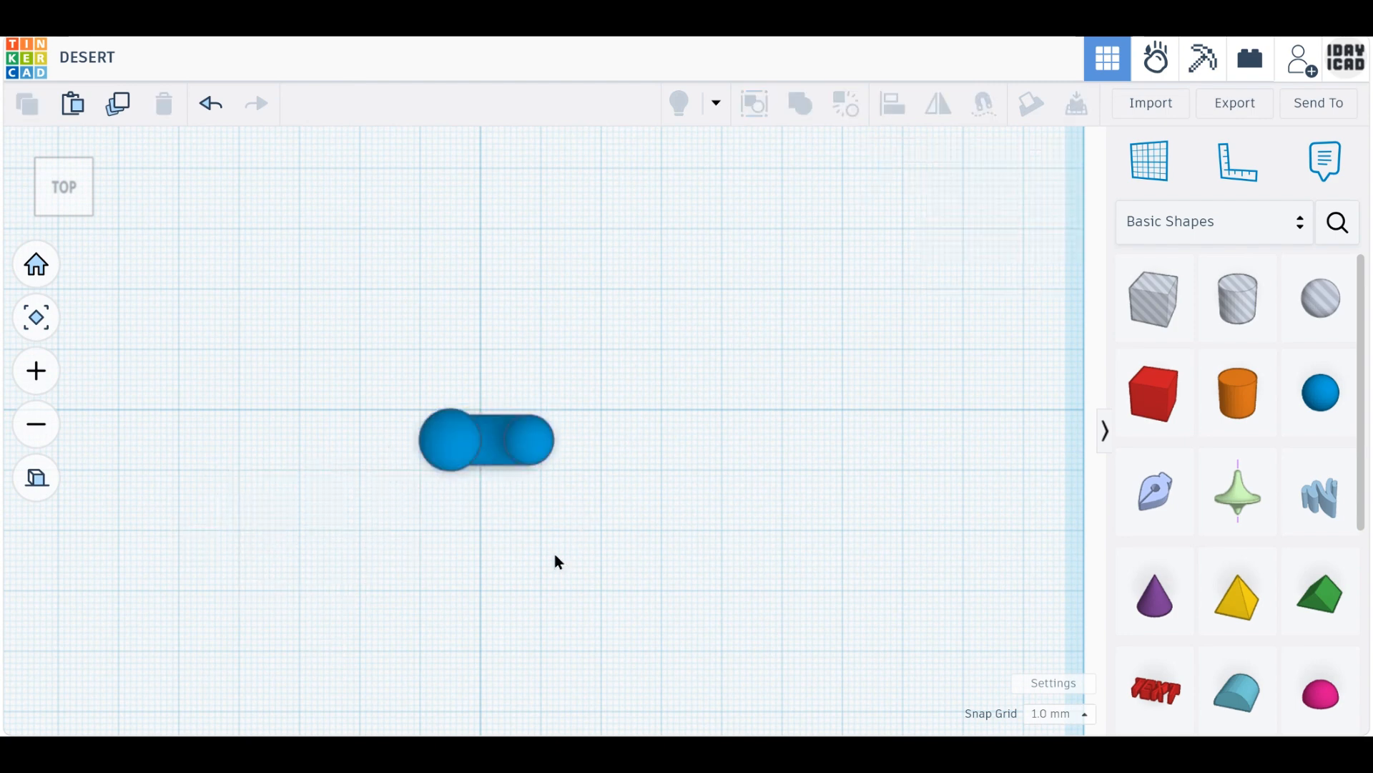
right_drag(558, 562, 505, 285)
click(506, 287)
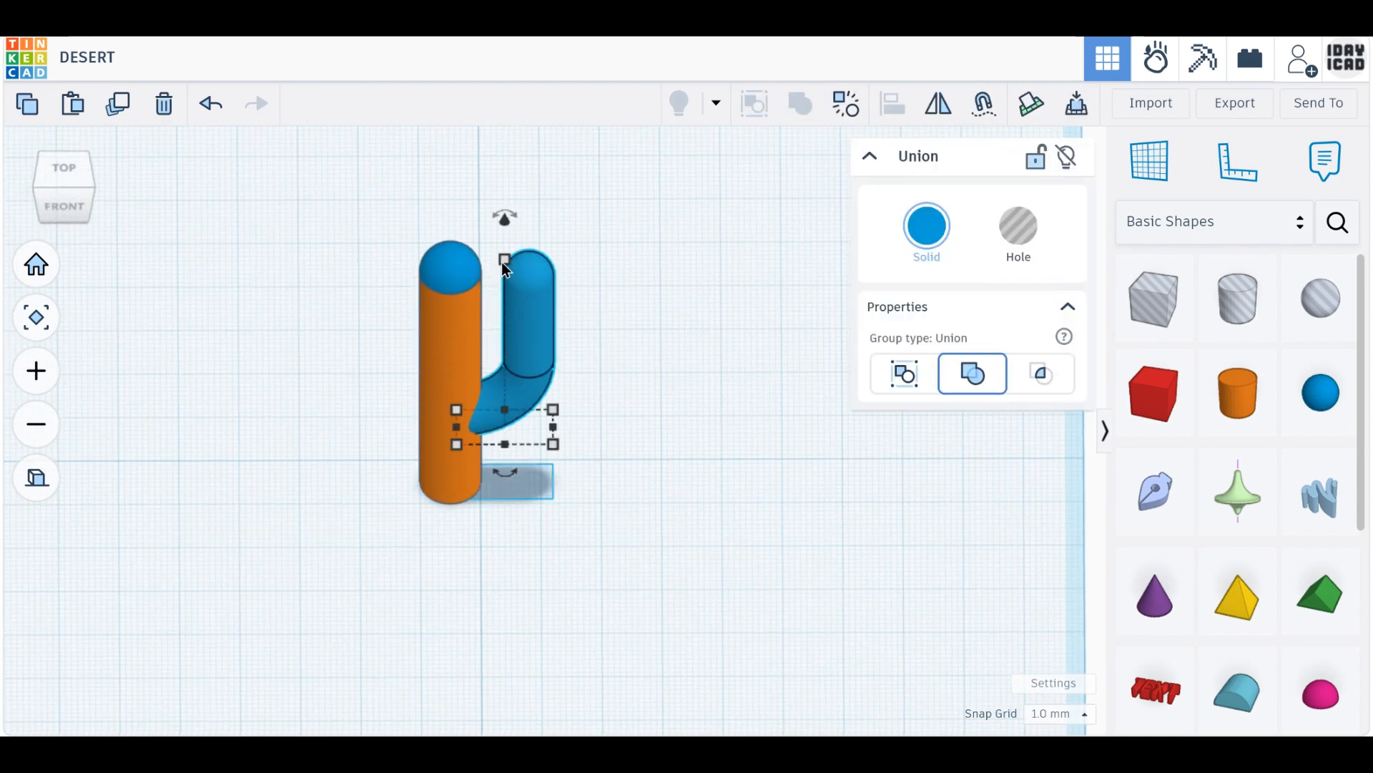
drag(504, 261, 505, 284)
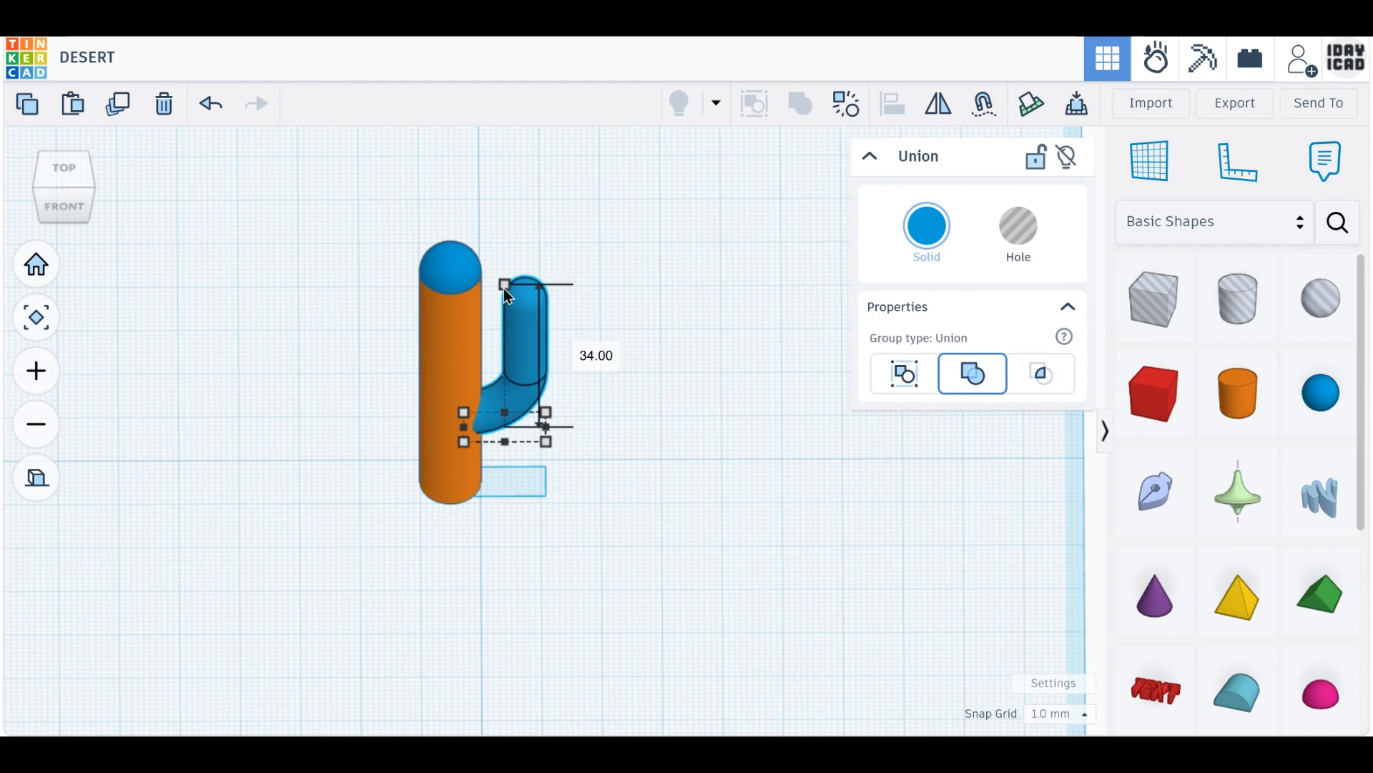
Duplicate the arm, mirror the copy left to right and attach it to the trunk's left side in line with the right arm.
click(118, 104)
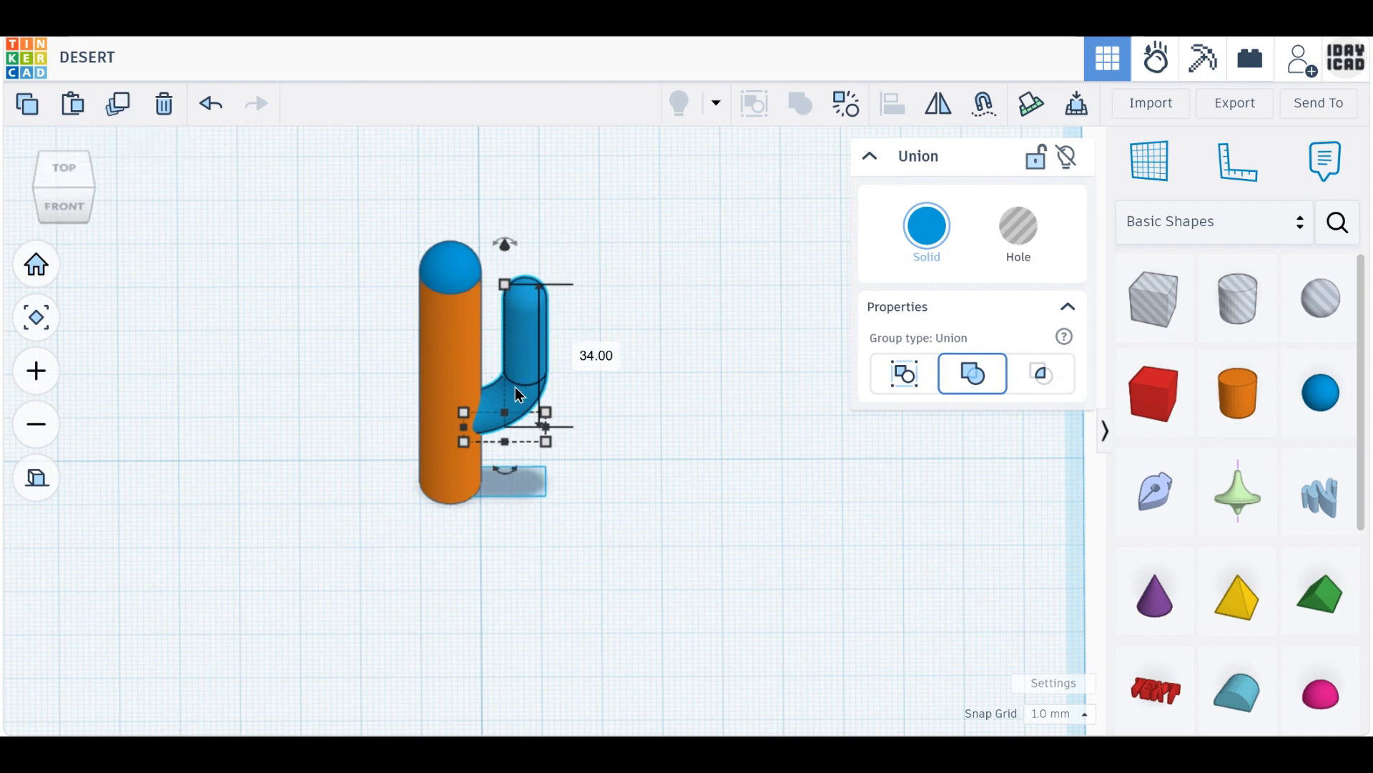
drag(515, 387, 392, 399)
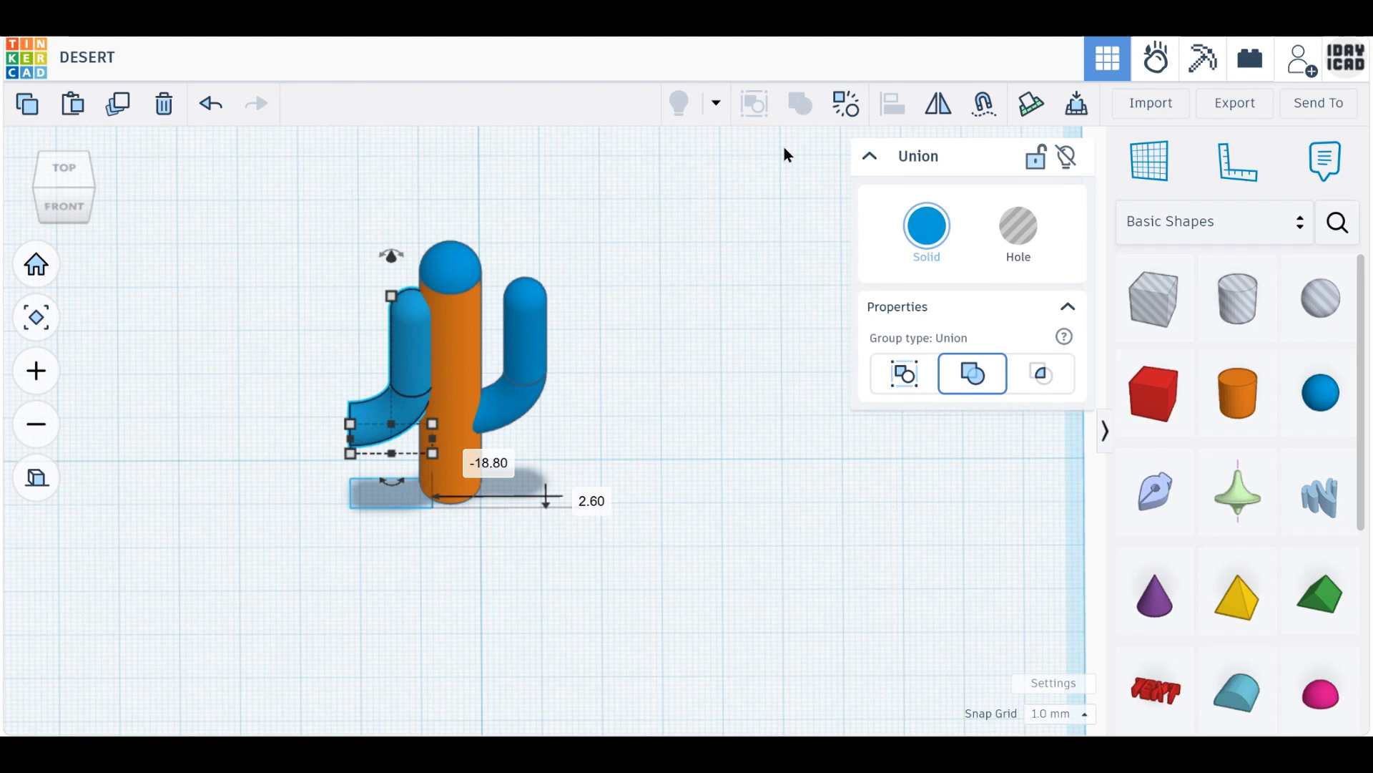
click(941, 116)
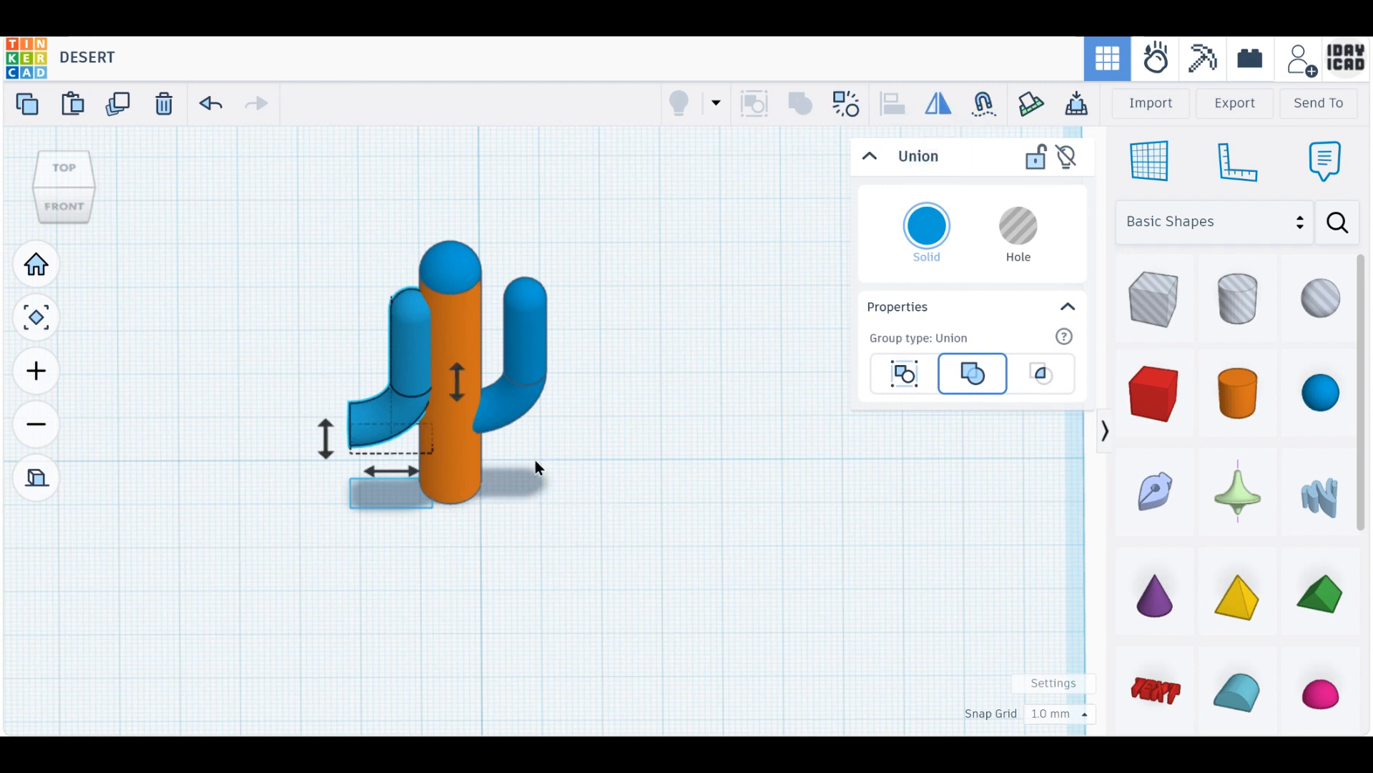
click(391, 474)
click(63, 166)
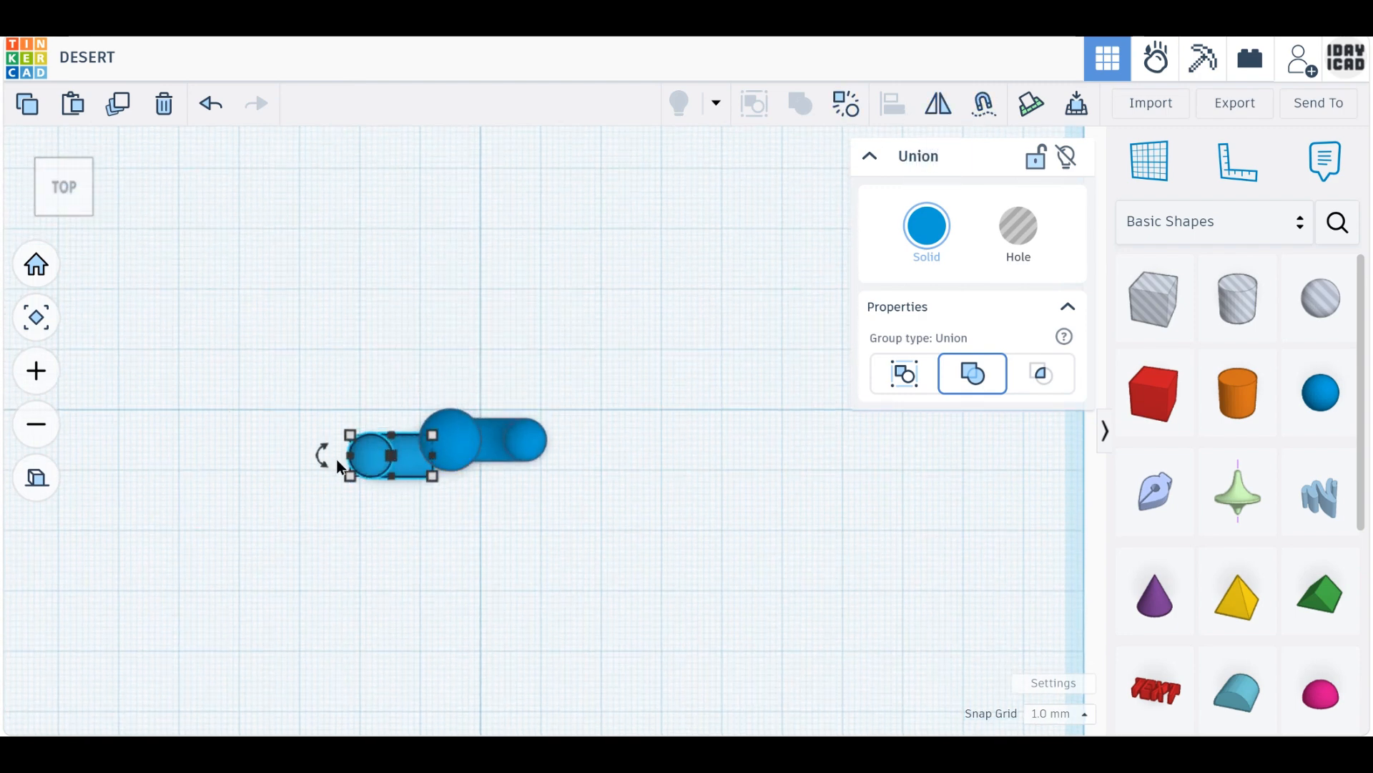
drag(380, 457, 387, 444)
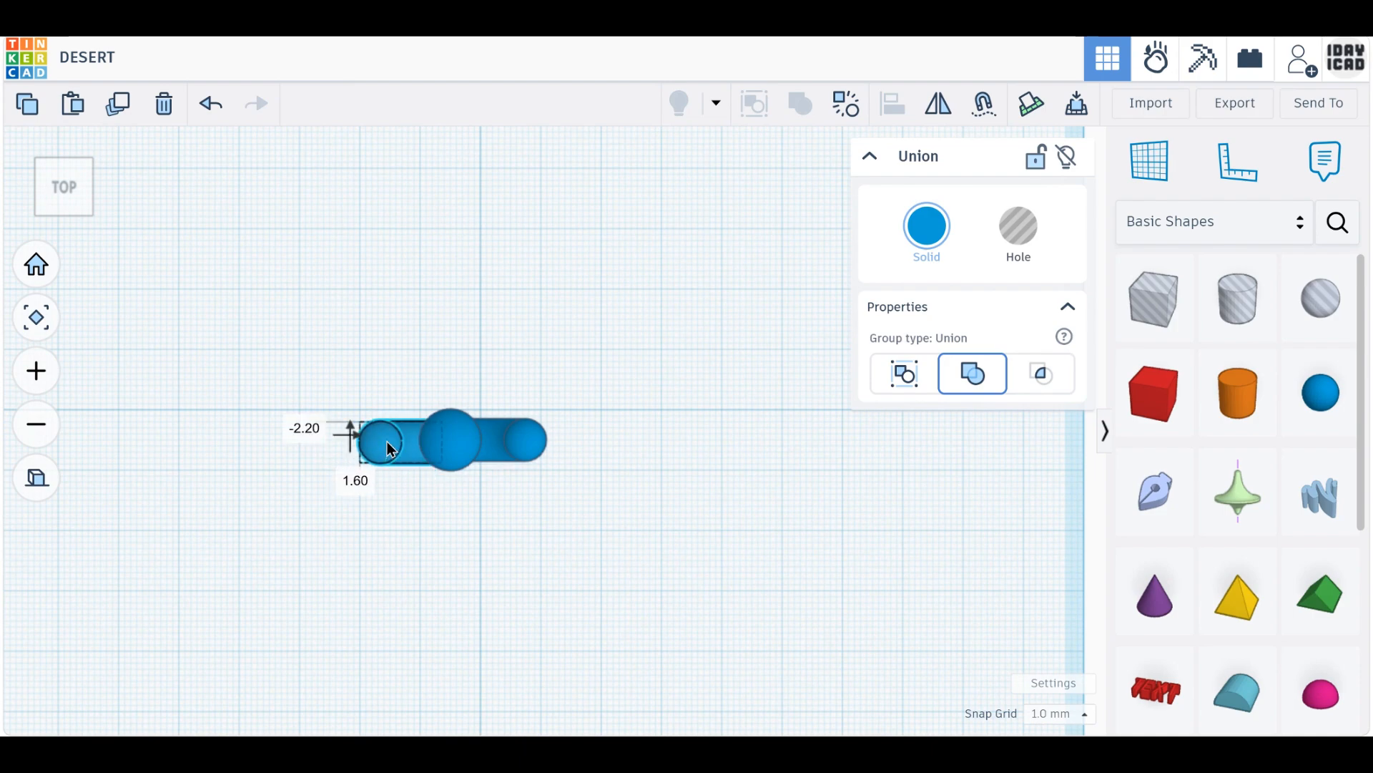
Scale the left arm down proportionally to a depth of 6 mm.
right_drag(374, 441, 370, 265)
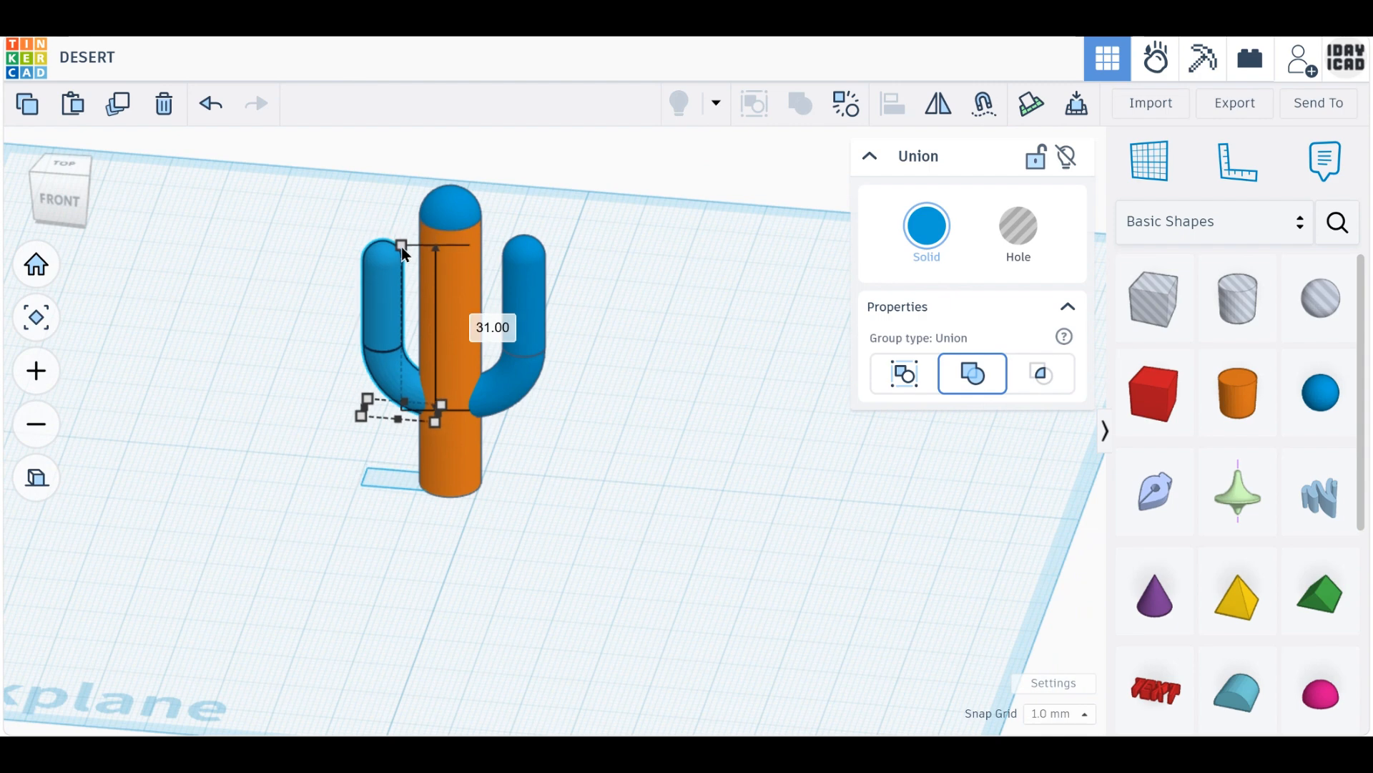
shift+drag(362, 416, 384, 422)
text(4)
key(Return)
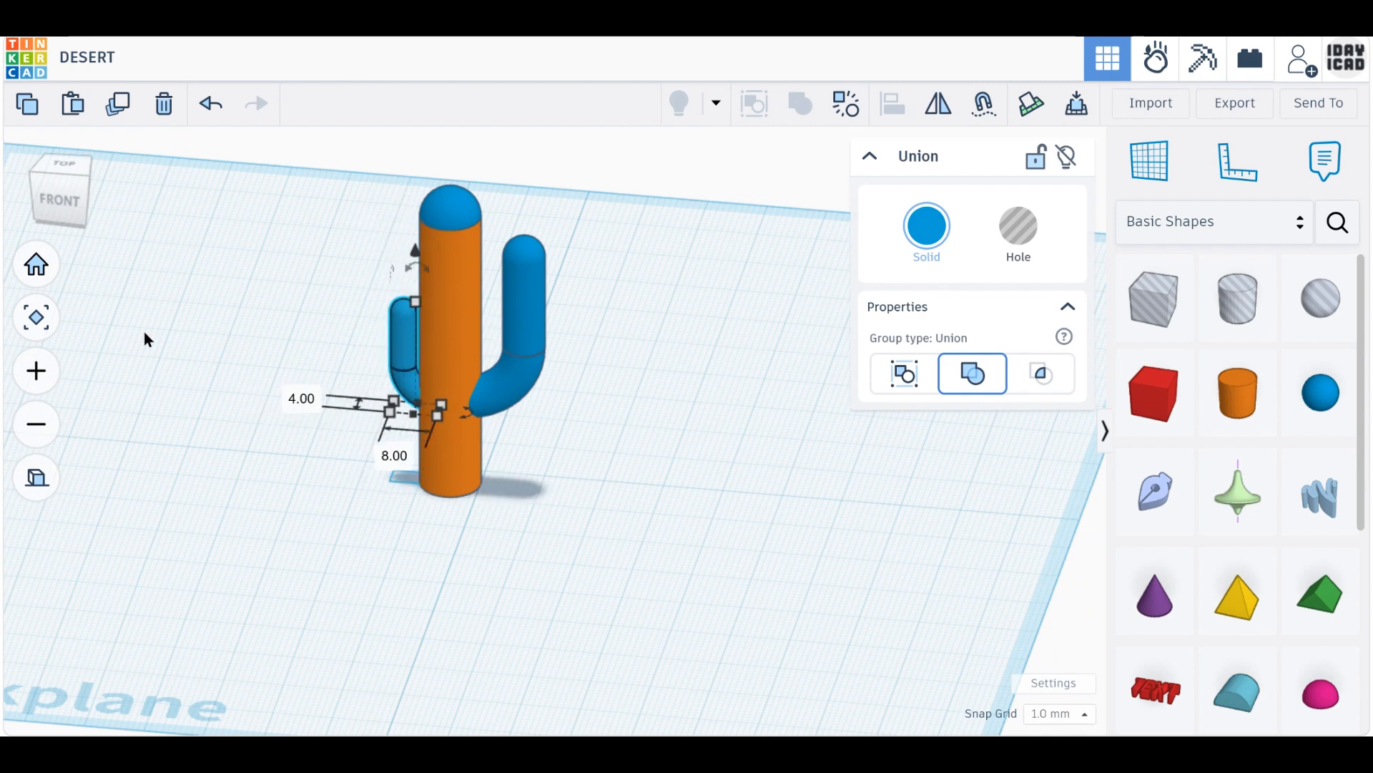
click(304, 397)
text(6)
key(Return)
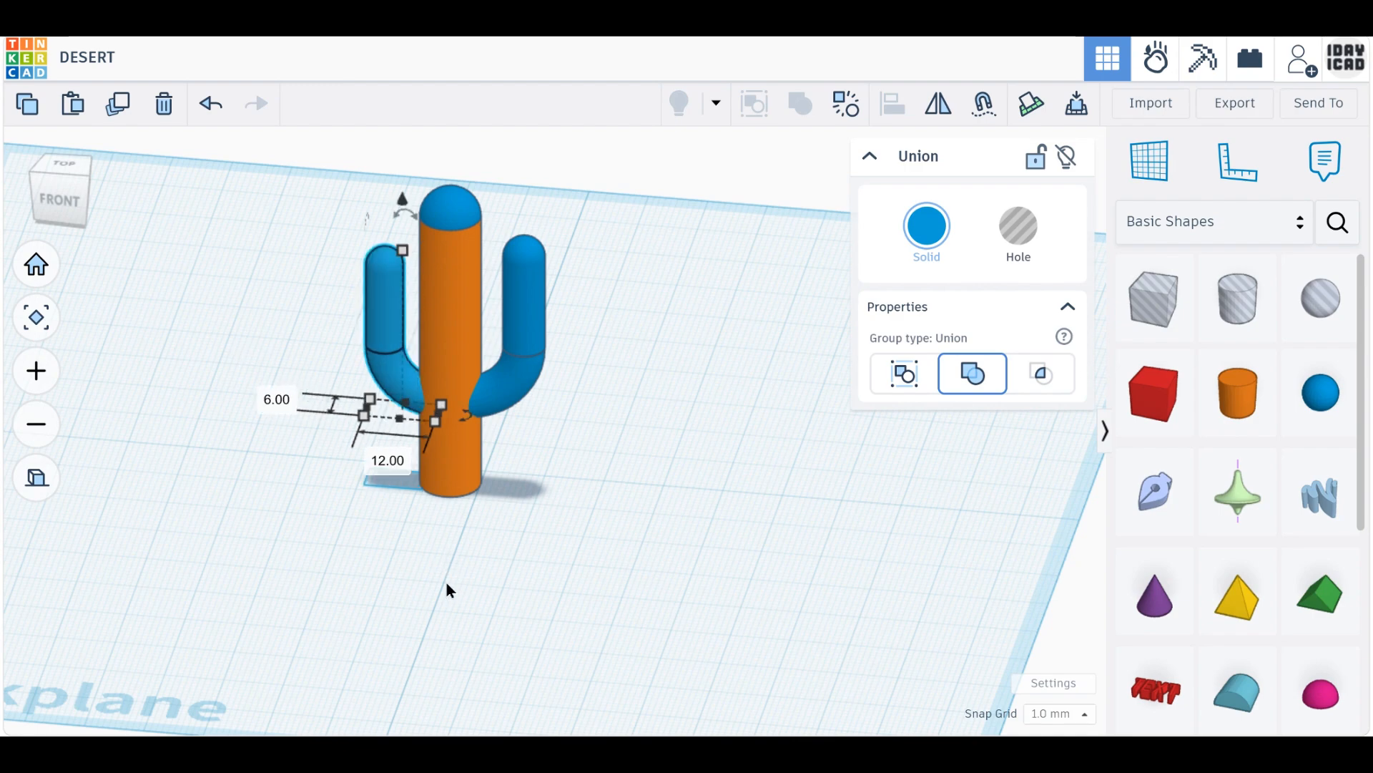
Centre the left arm front to back on the trunk and raise it so it joins the trunk higher than the right arm.
click(53, 166)
click(236, 445)
click(380, 448)
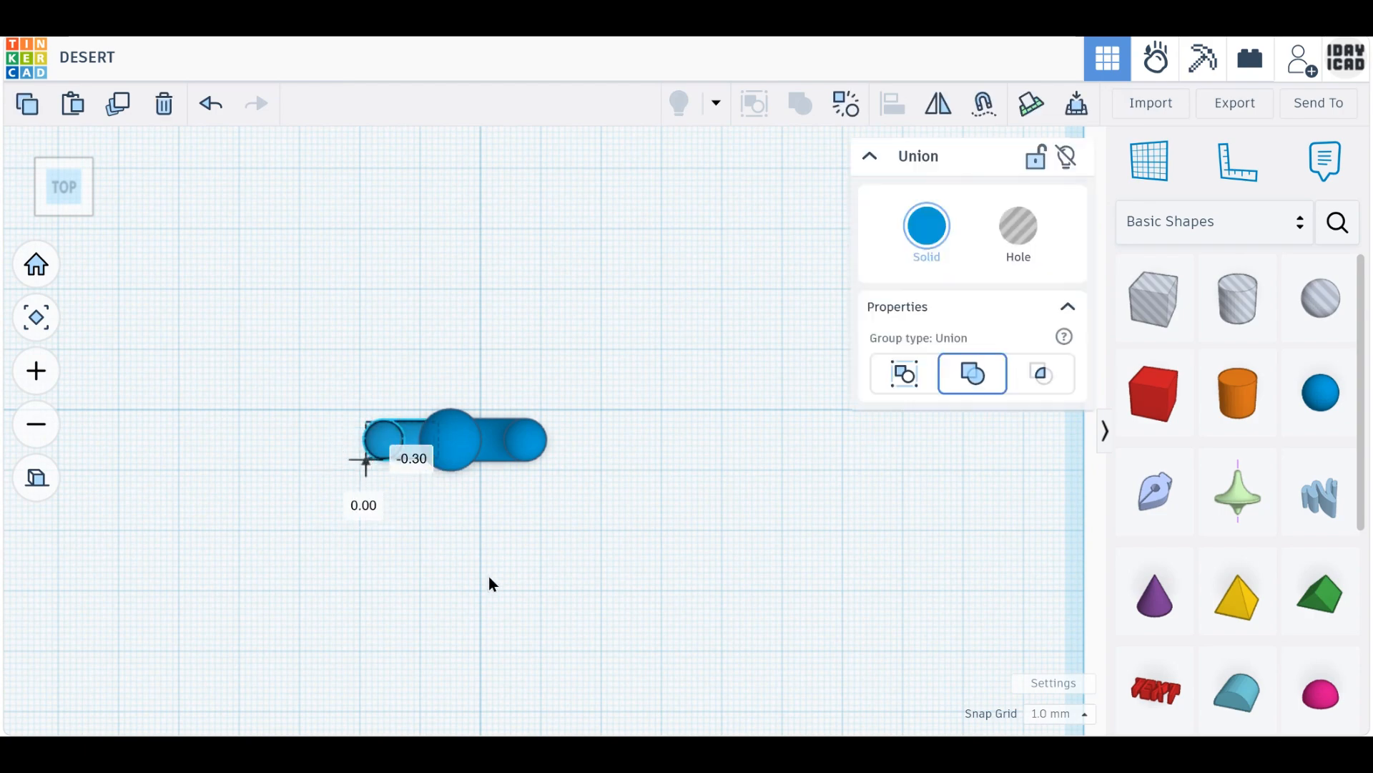
right_drag(487, 575, 482, 338)
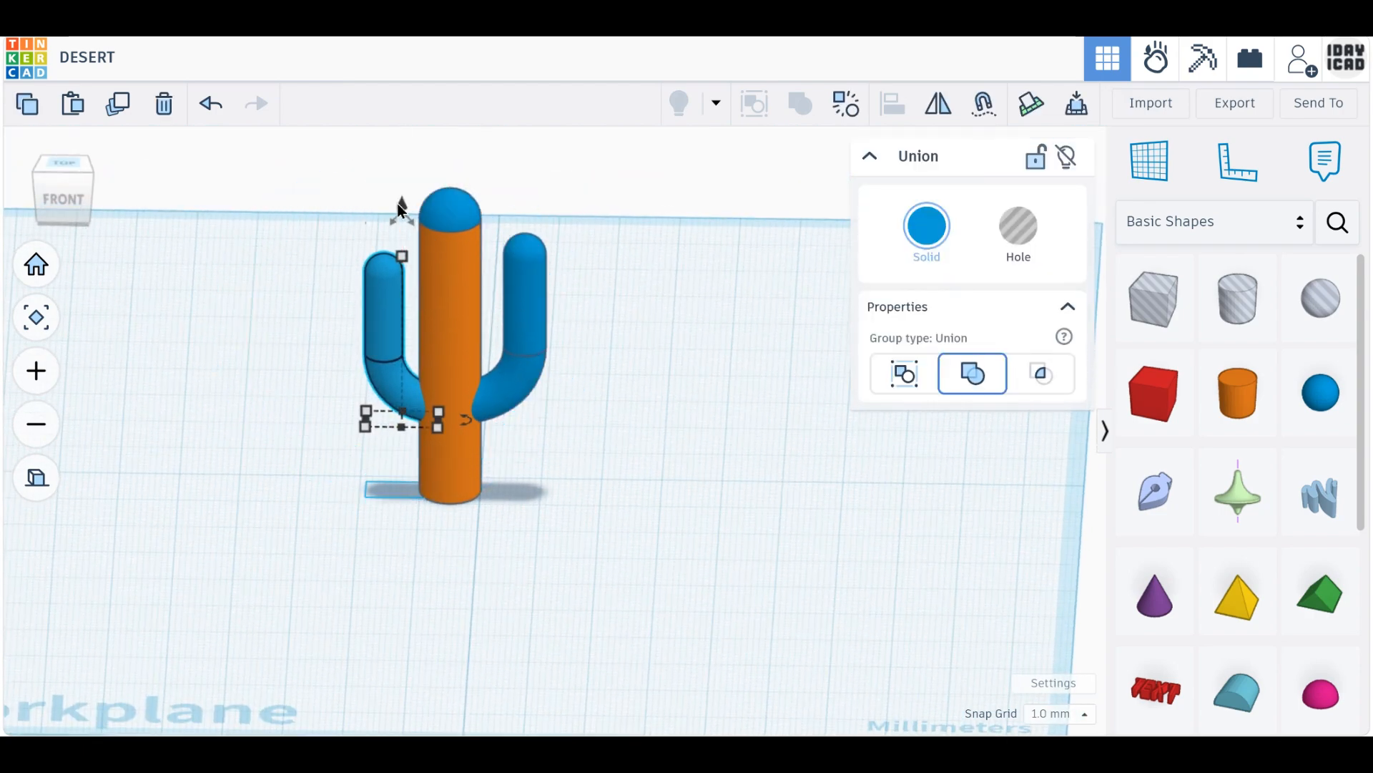
drag(398, 209, 386, 156)
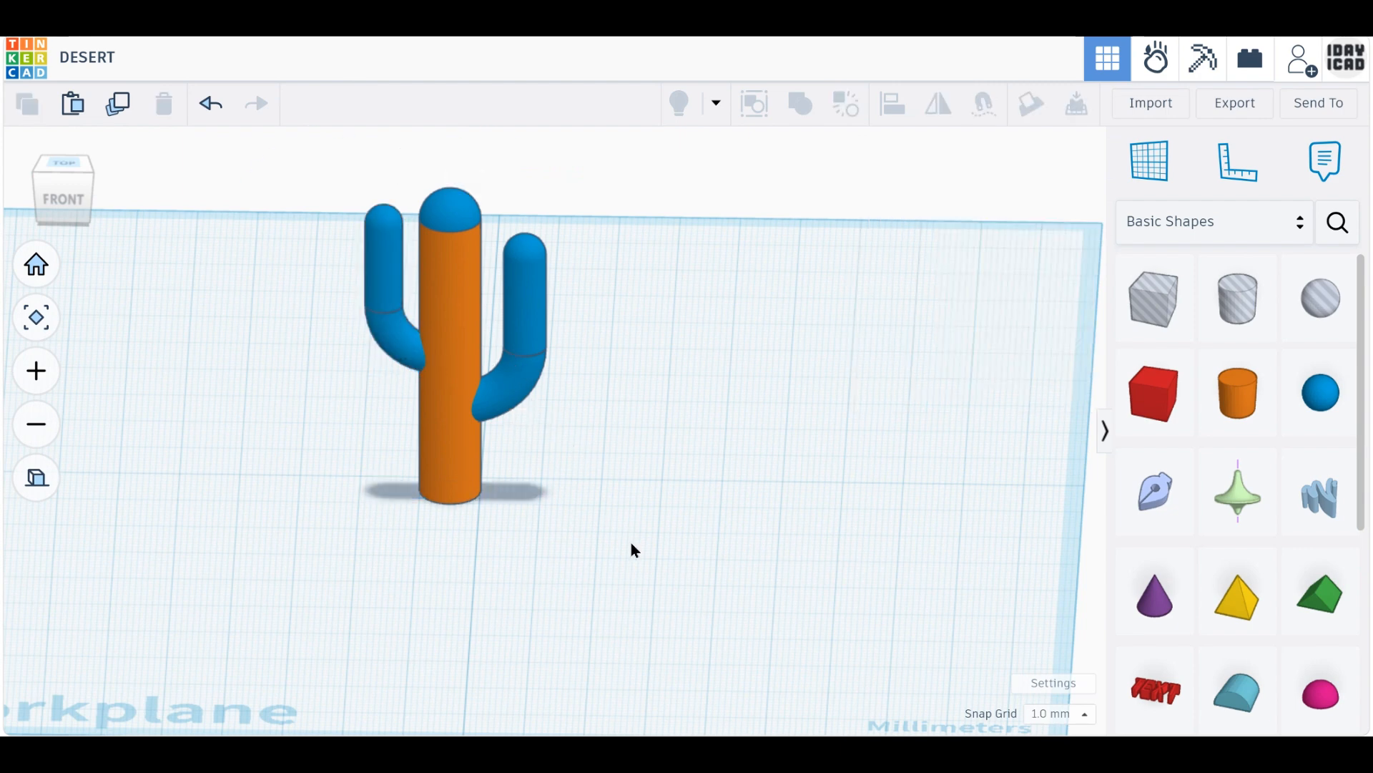
Combine the trunk, cap and both arms with a union group and colour the cactus green.
drag(632, 548, 319, 182)
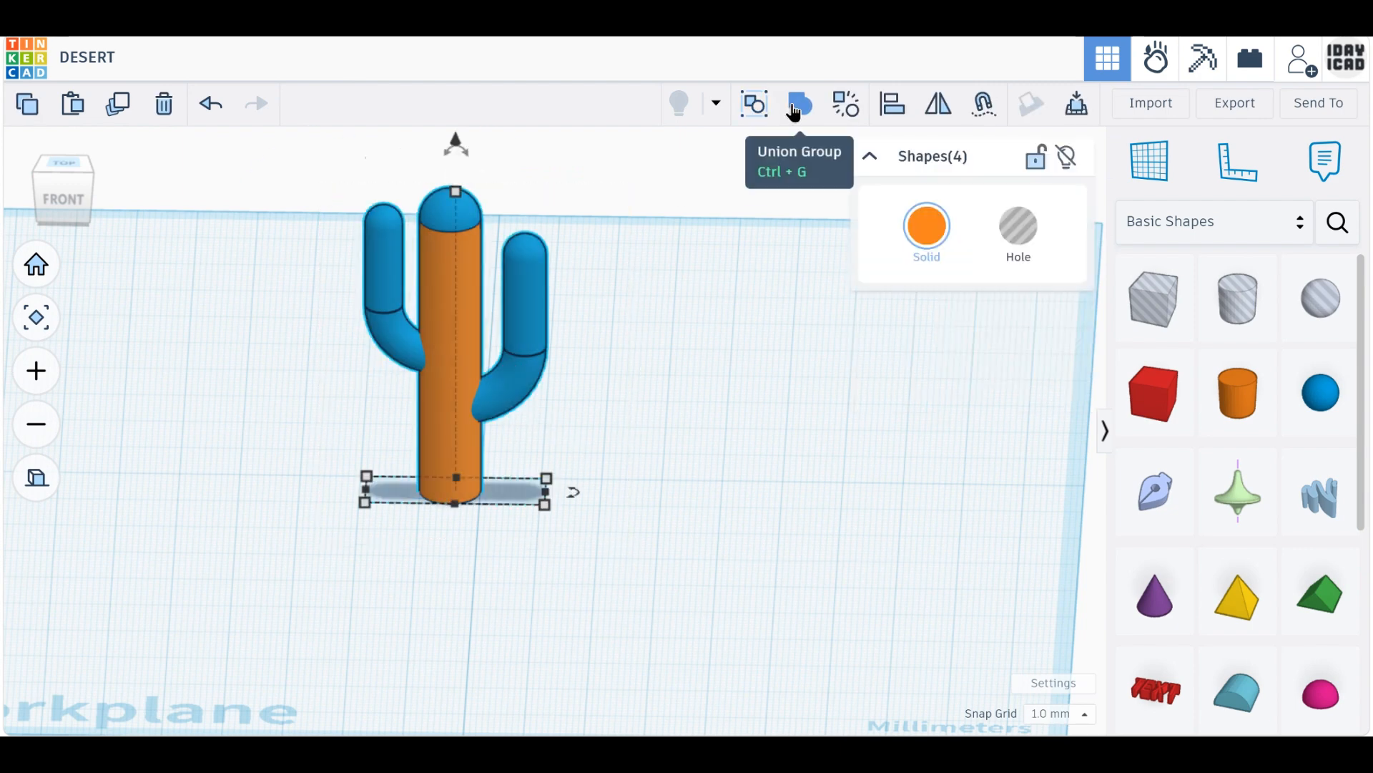
click(798, 107)
click(913, 267)
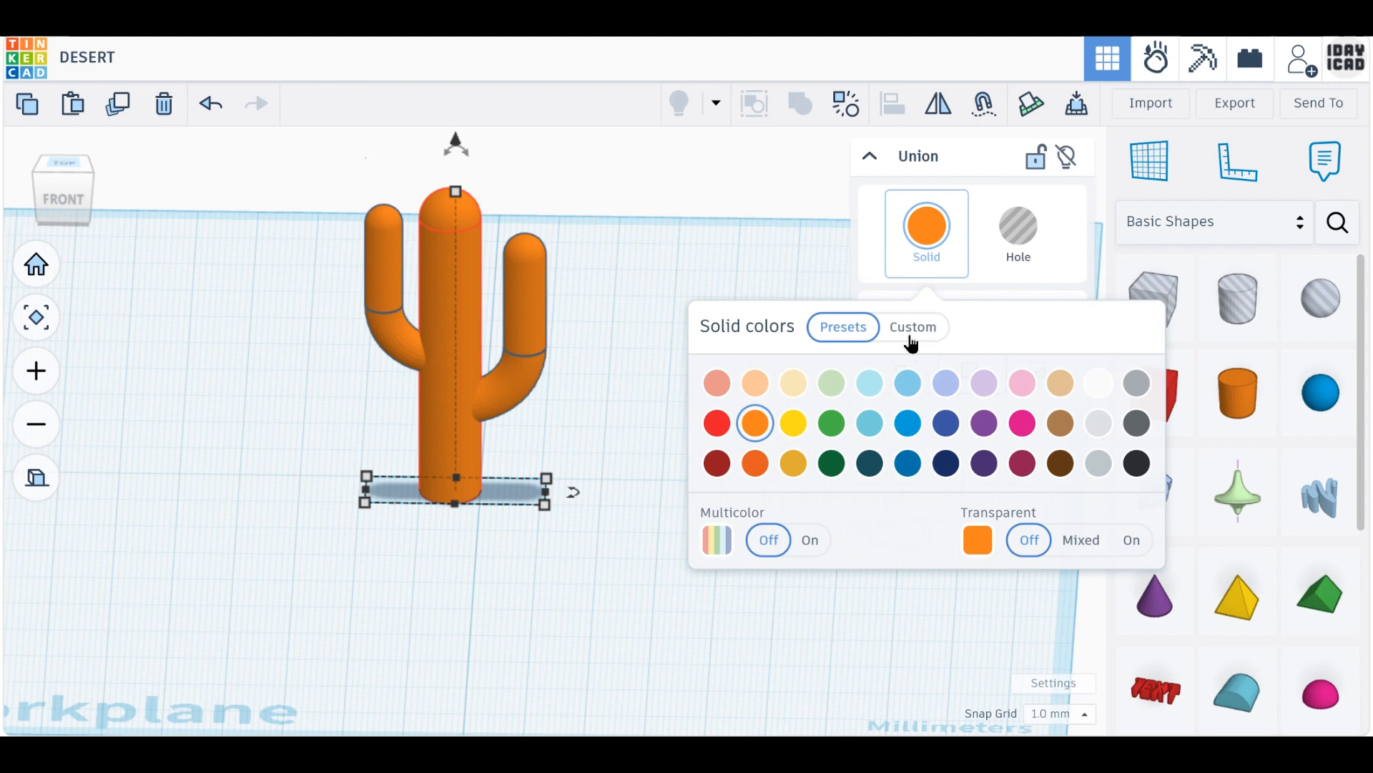
click(828, 420)
click(564, 608)
Move the green cactus to the back left area of the workplane and rotate it 22.5° about its vertical axis.
scroll(558, 587, down, 6)
scroll(534, 540, up, 4)
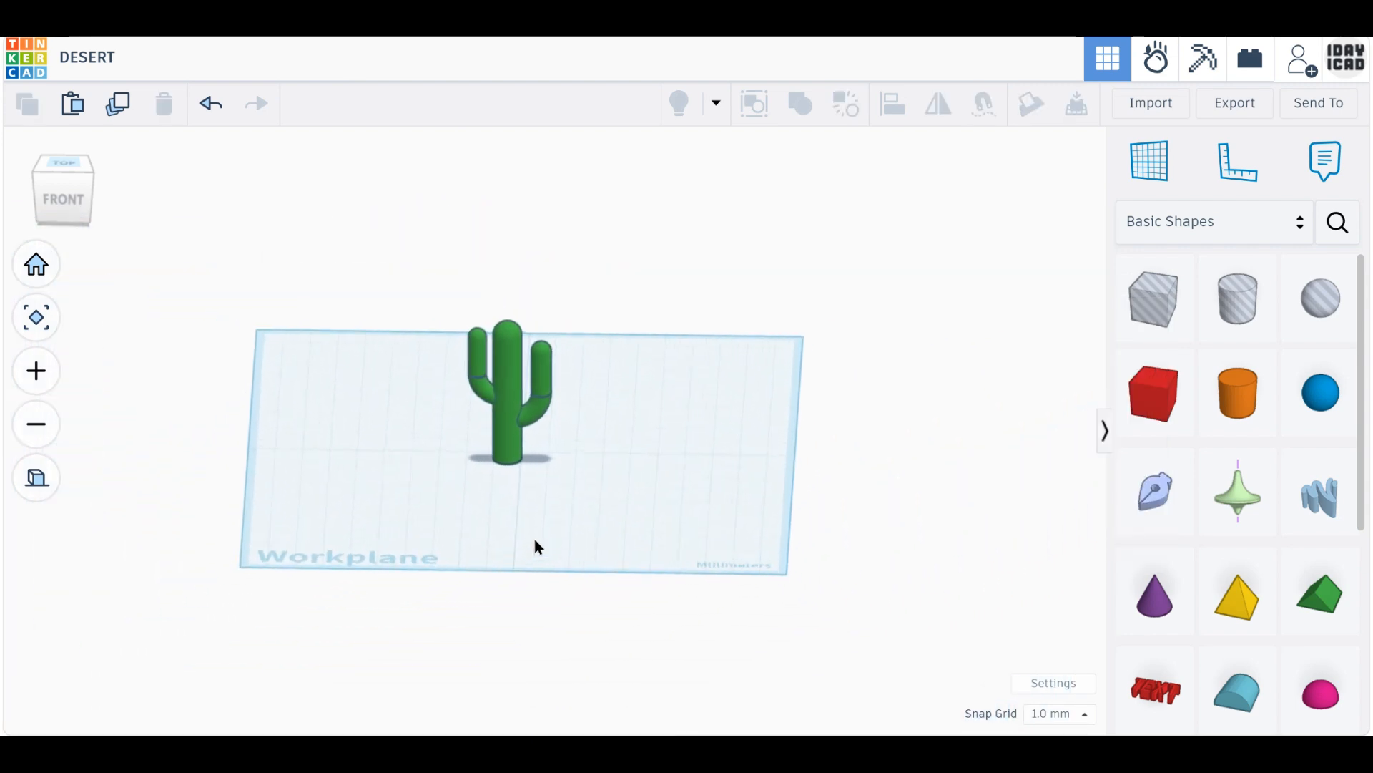
middle_drag(508, 536, 587, 598)
click(72, 168)
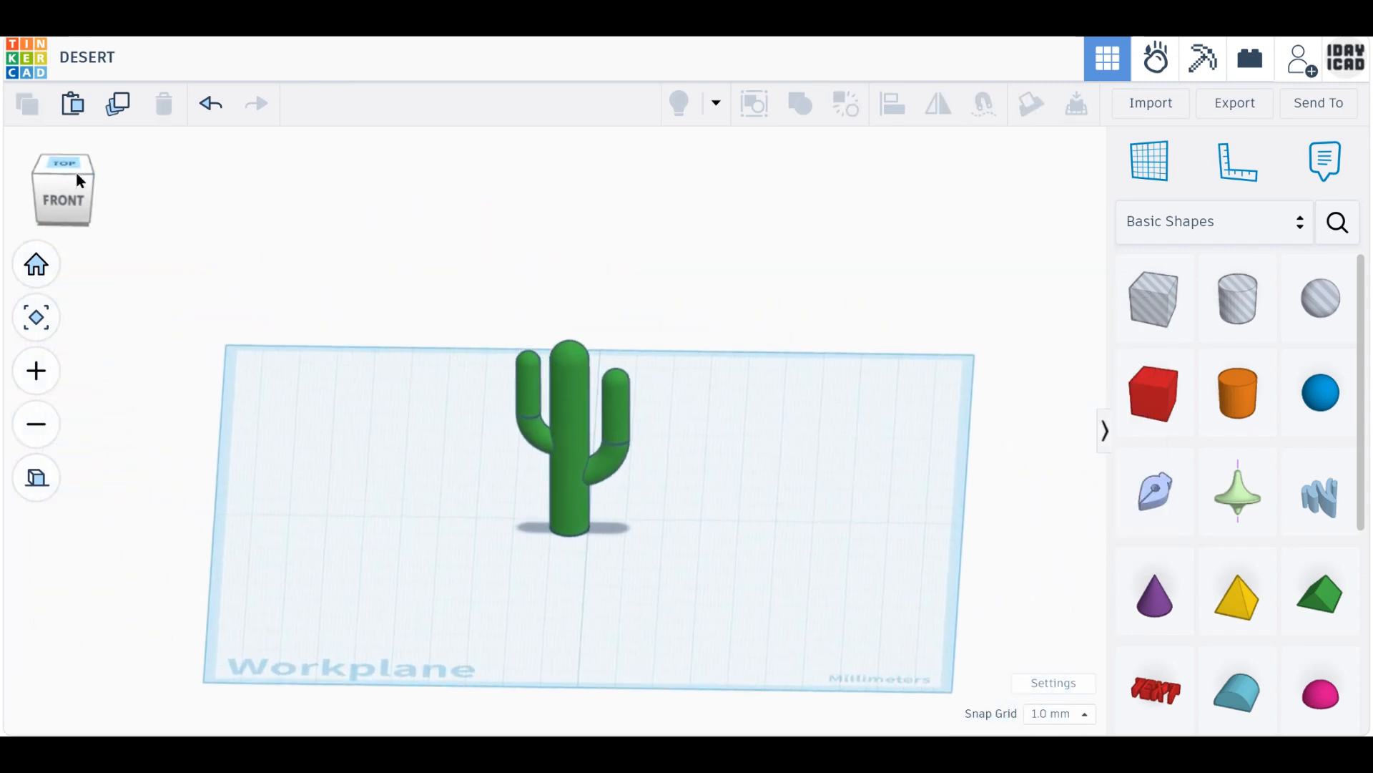
drag(578, 478, 359, 252)
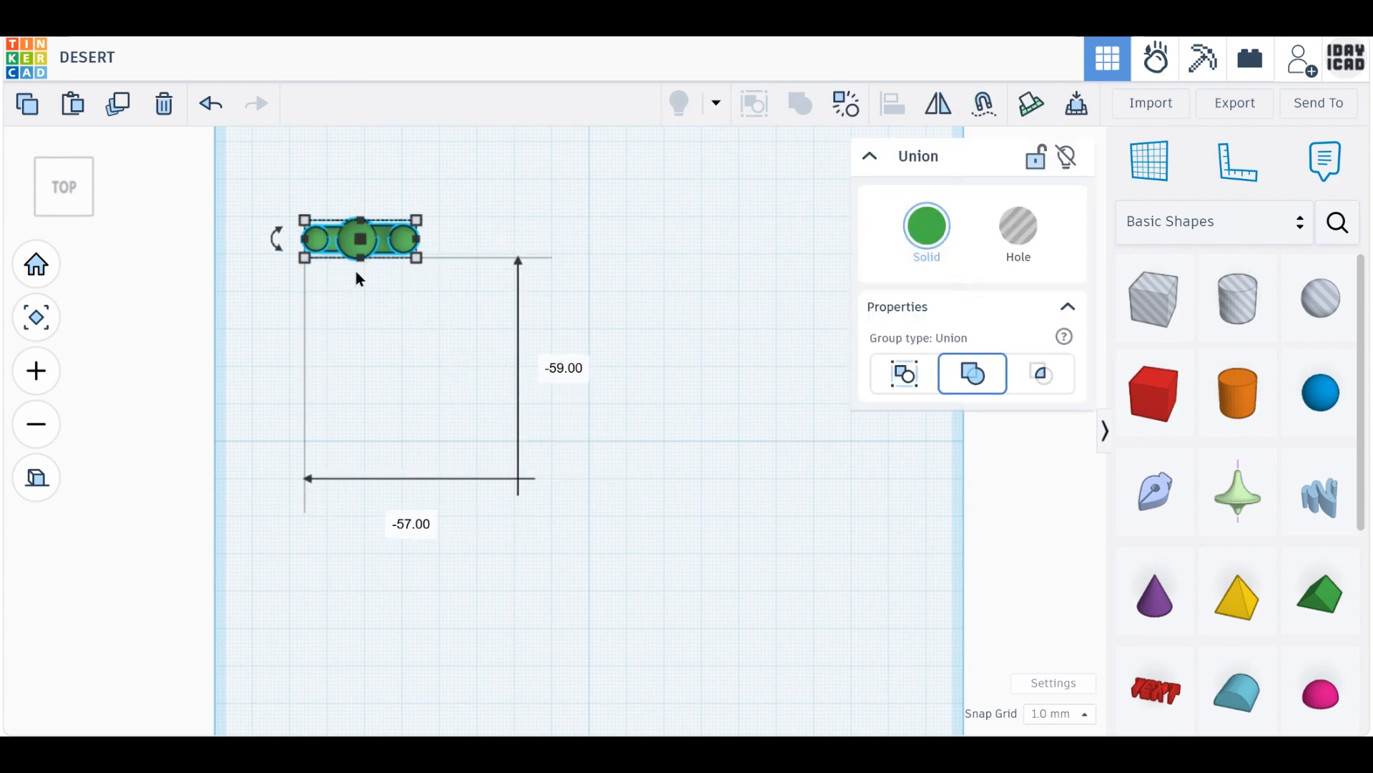
drag(276, 237, 297, 256)
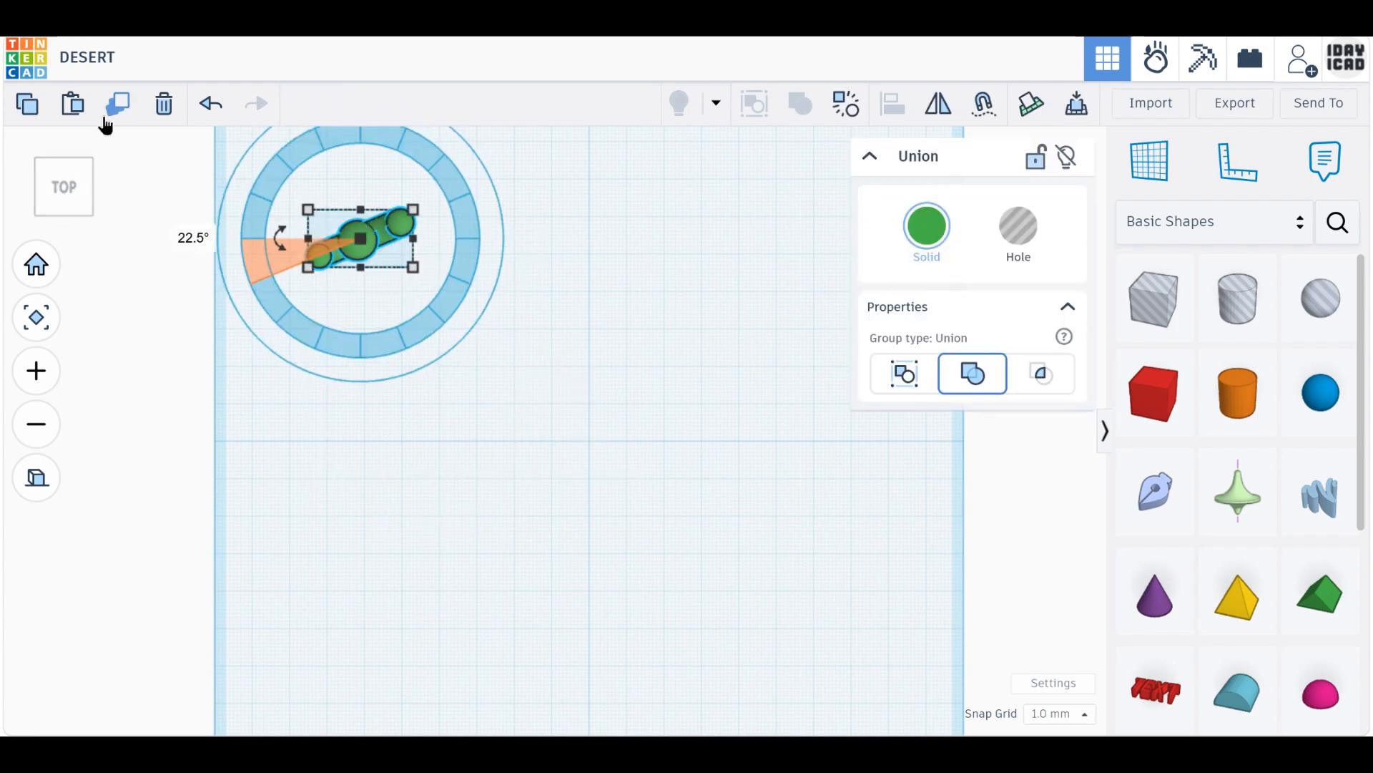
Duplicate the cactus, place the copy in front and to the right, scale it down proportionally and turn it to face differently.
click(107, 118)
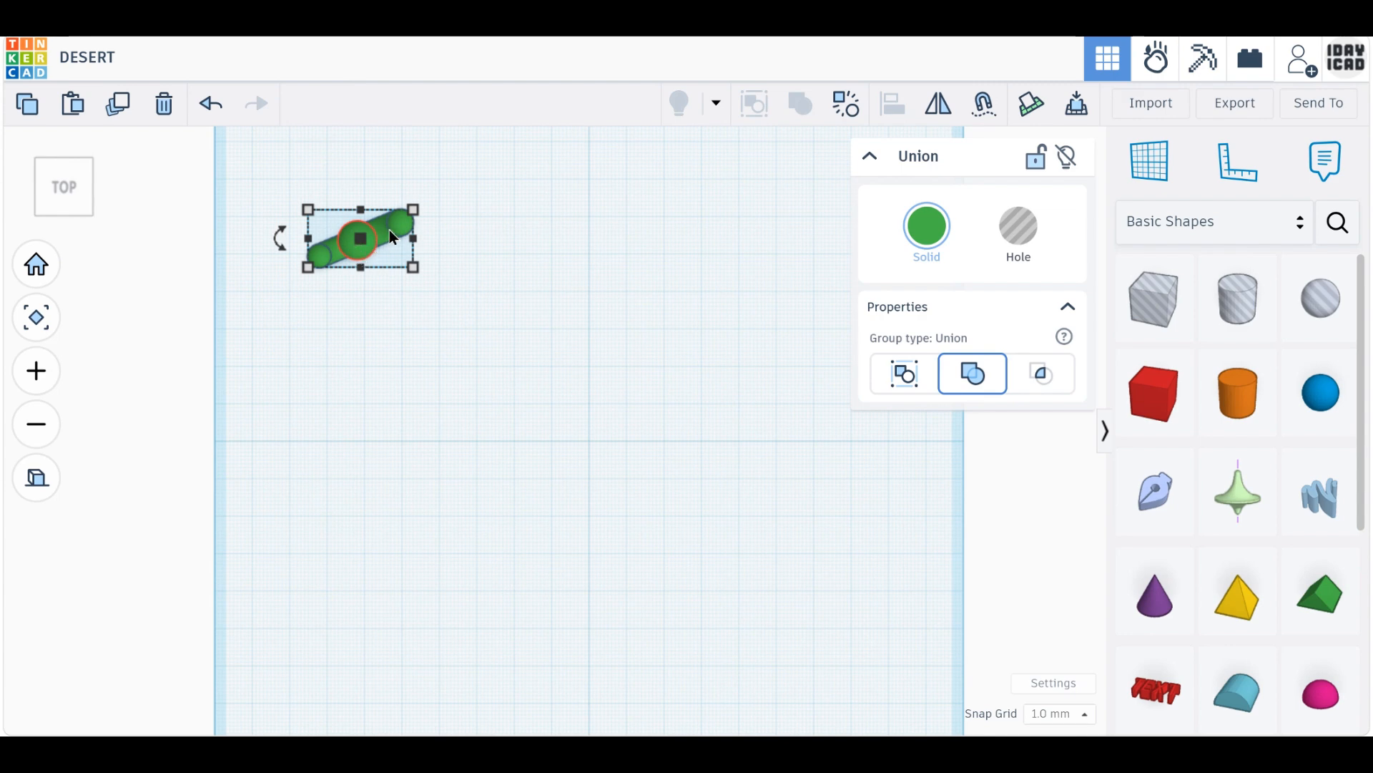
drag(390, 230, 505, 307)
right_drag(542, 411, 521, 252)
shift+drag(478, 277, 480, 312)
drag(543, 452, 500, 471)
click(534, 550)
right_drag(499, 572, 567, 537)
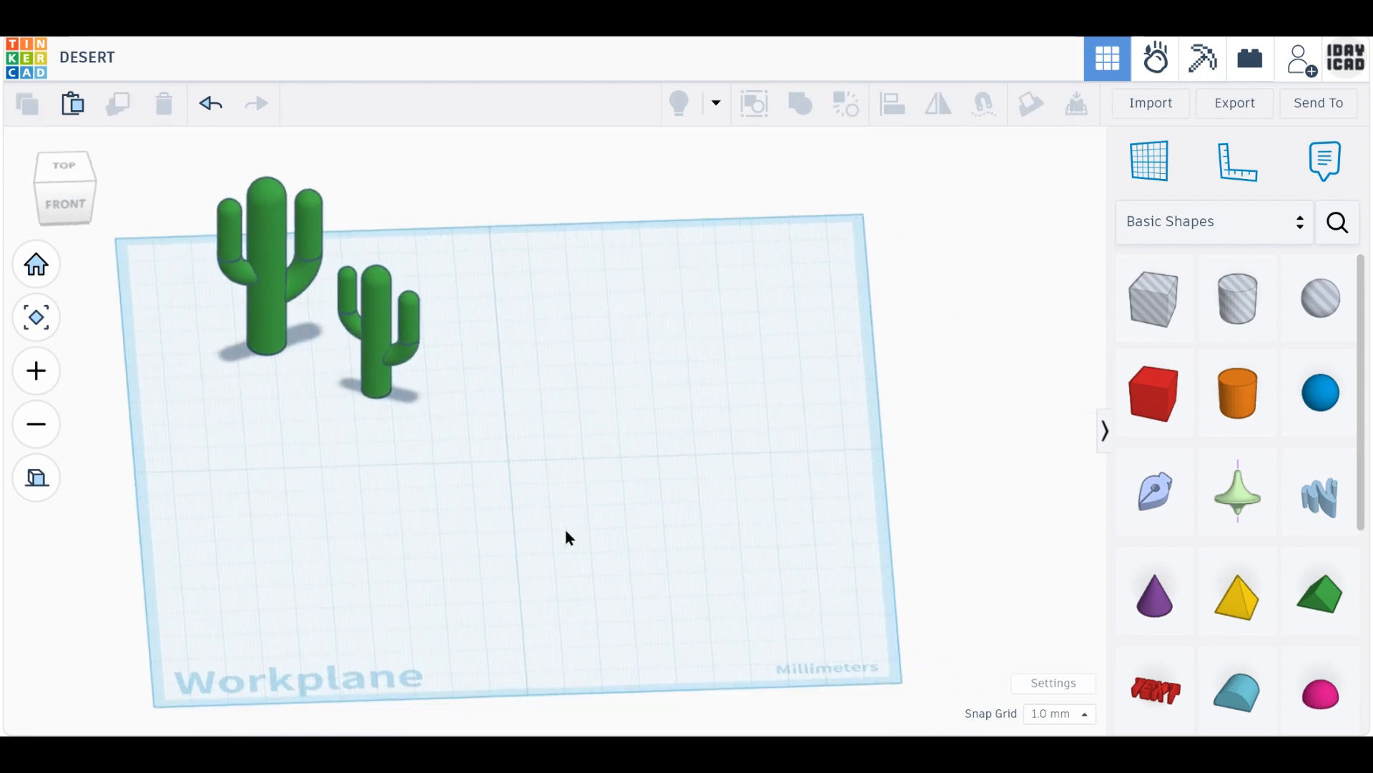
Add a pyramid to the empty right part of the workplane, narrow its base to 2 × 2 mm and colour it green.
click(1270, 605)
click(611, 463)
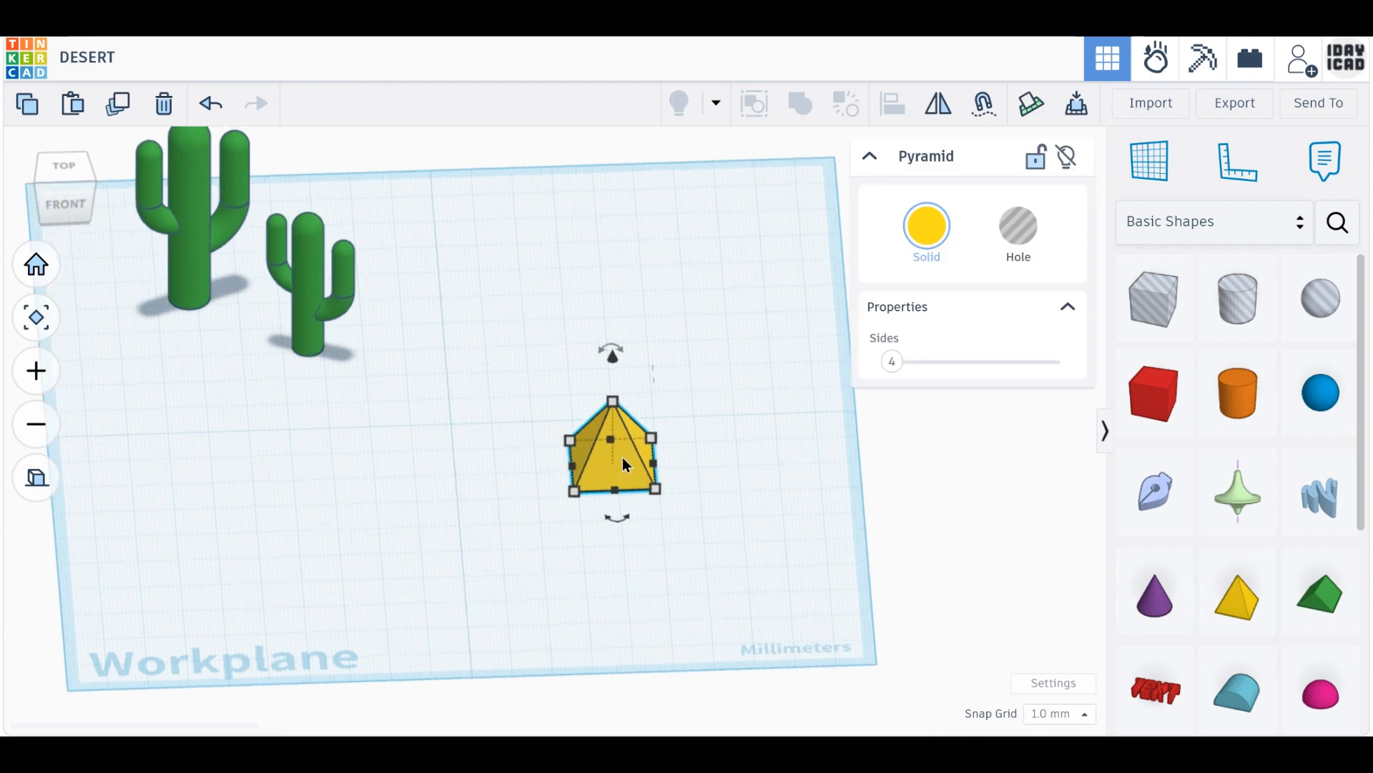
scroll(622, 457, up, 5)
drag(715, 533, 593, 464)
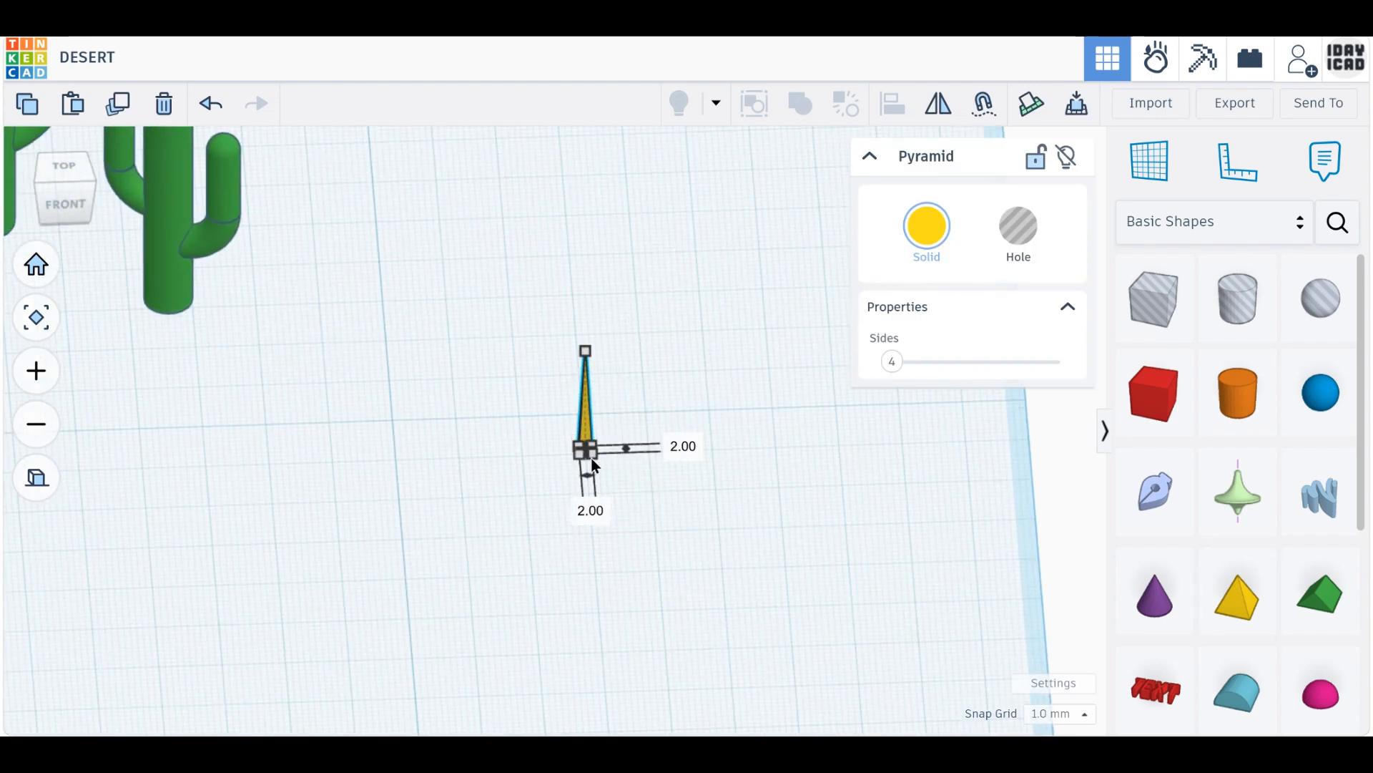
click(942, 238)
click(831, 420)
Duplicate the green spike, tilt the copy to the left and move its base against the original's base.
middle_drag(650, 465, 594, 505)
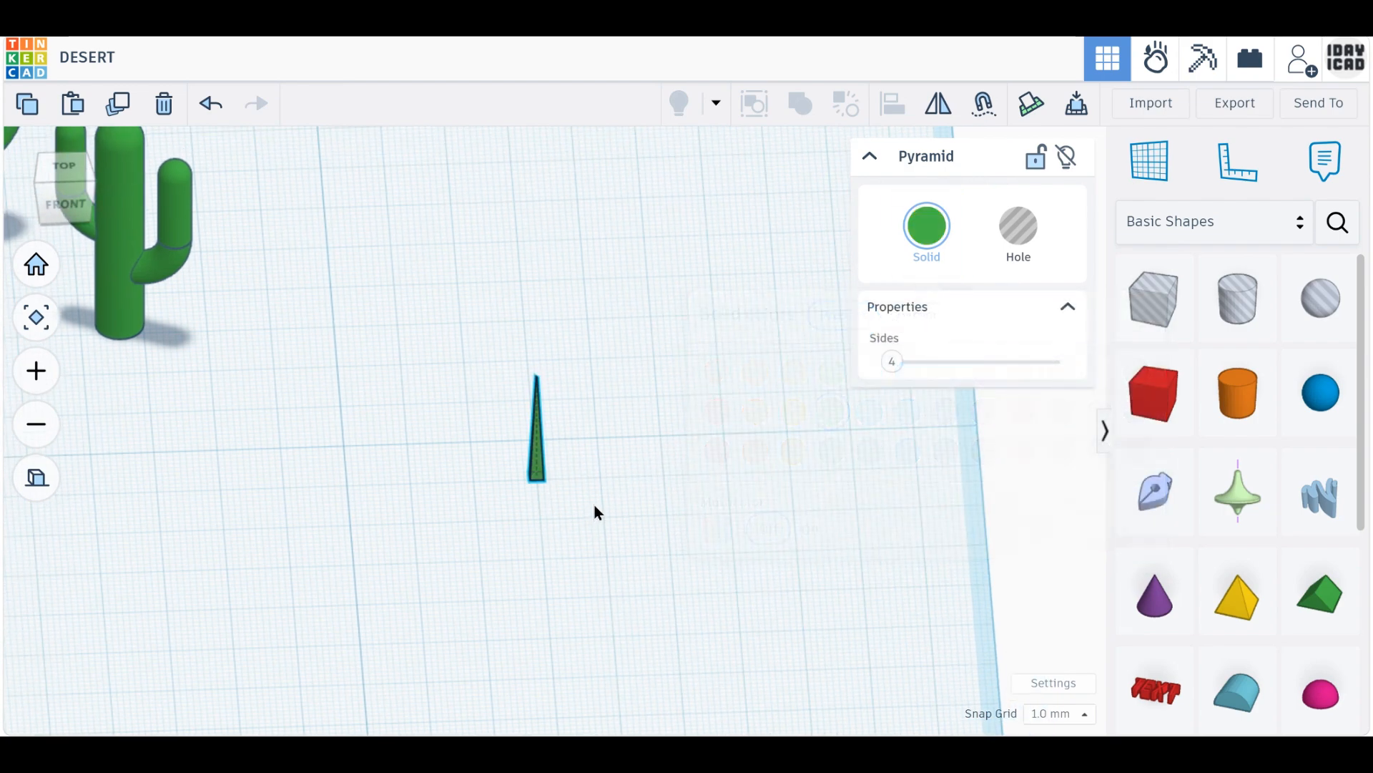
scroll(594, 505, up, 4)
right_drag(605, 568, 585, 547)
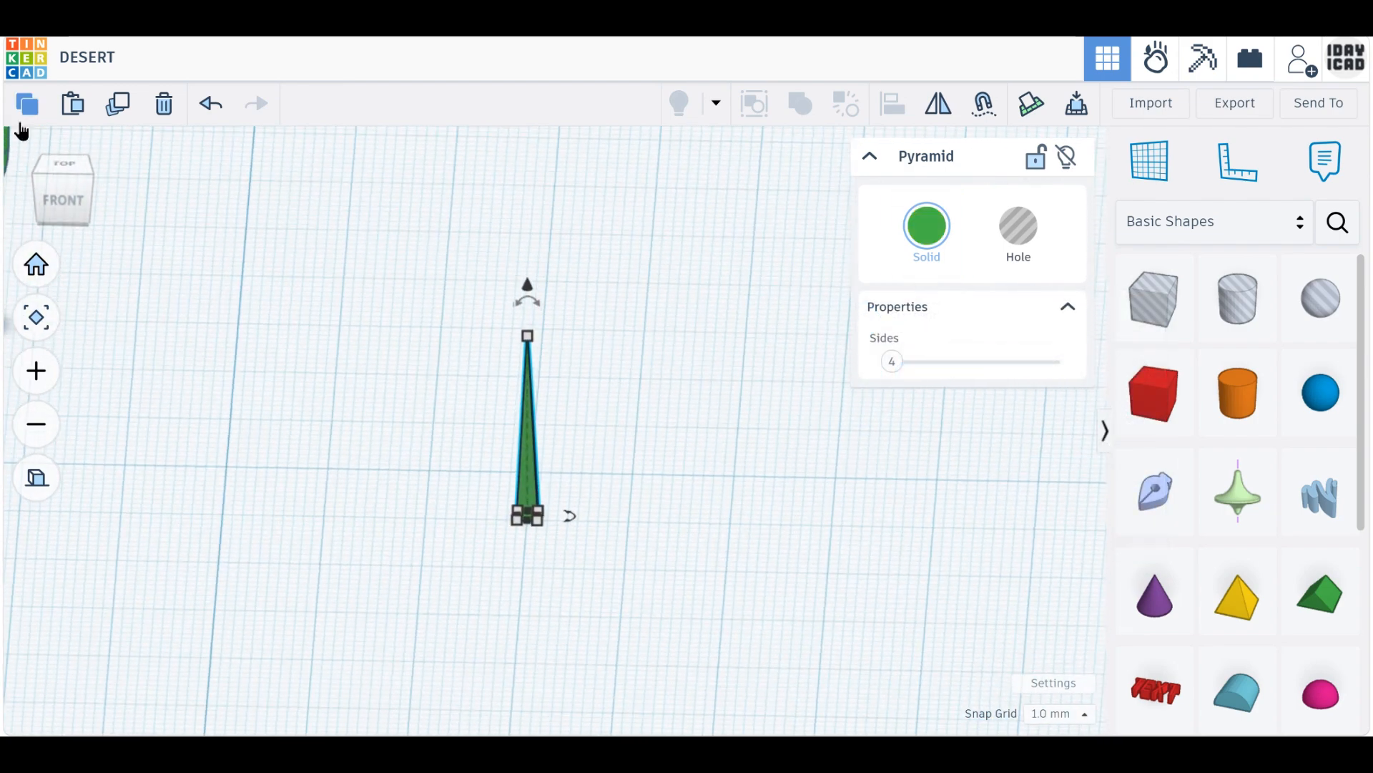
click(118, 107)
mouse_move(527, 300)
mouse_down()
mouse_move(479, 325)
mouse_move(533, 295)
mouse_up()
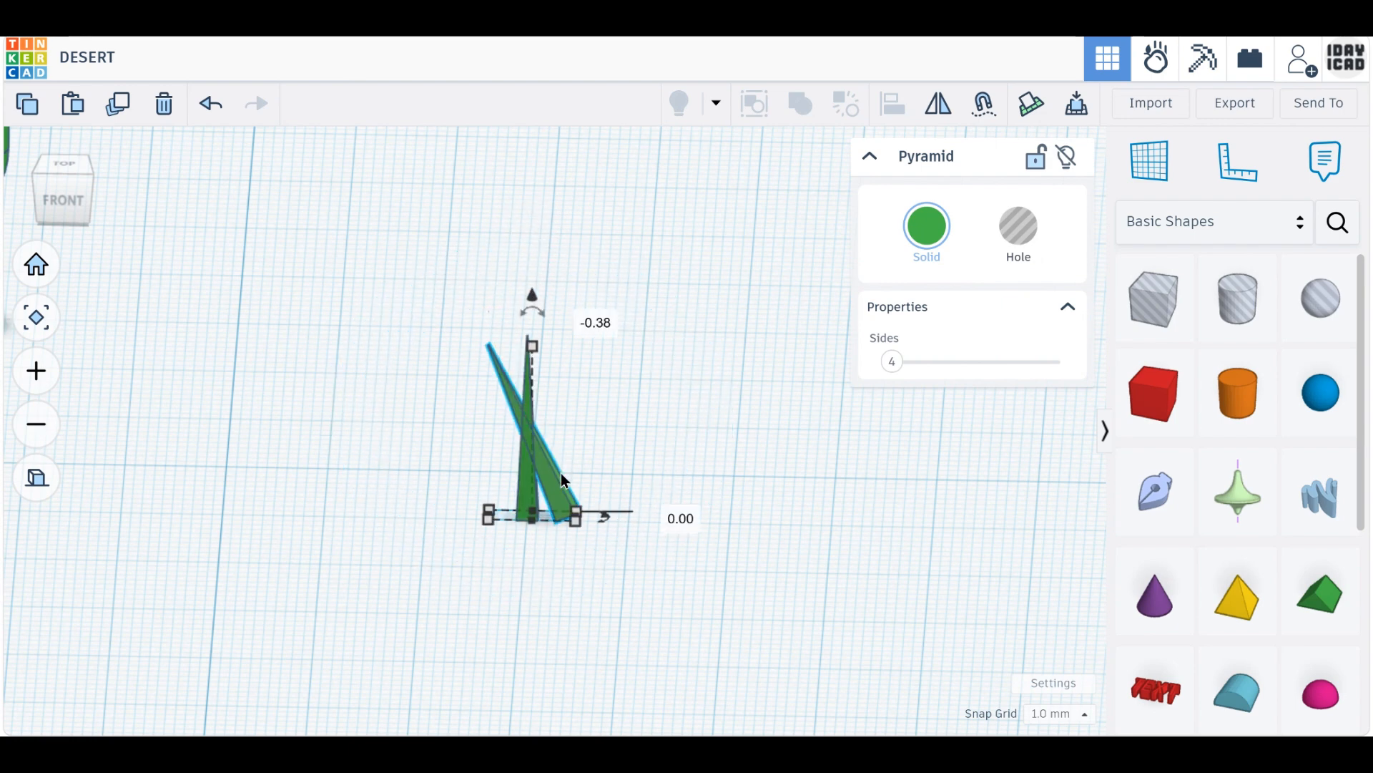
drag(558, 474, 520, 494)
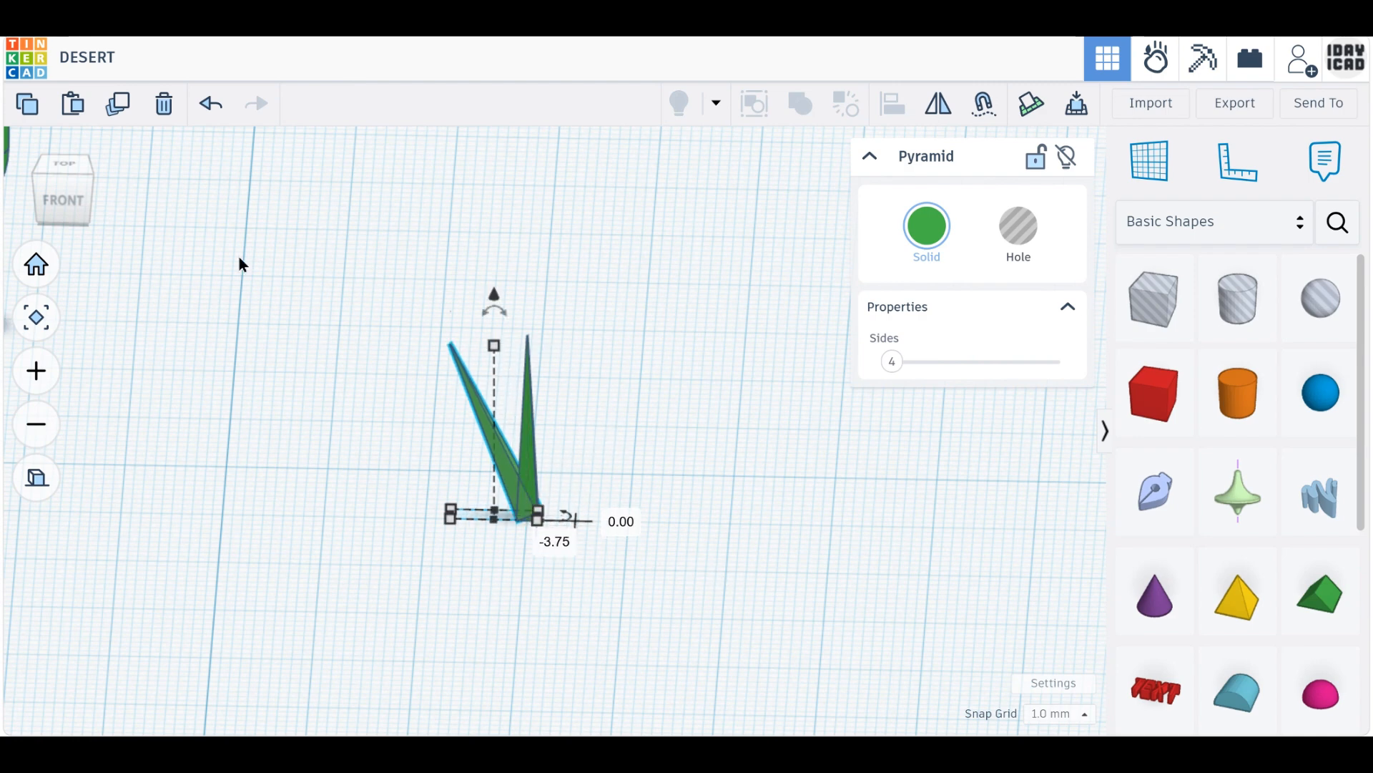
Reduce the copied spike's lean, slide its base over the upright spike's base and raise it 0.28 mm.
drag(495, 322, 537, 244)
drag(509, 486, 521, 488)
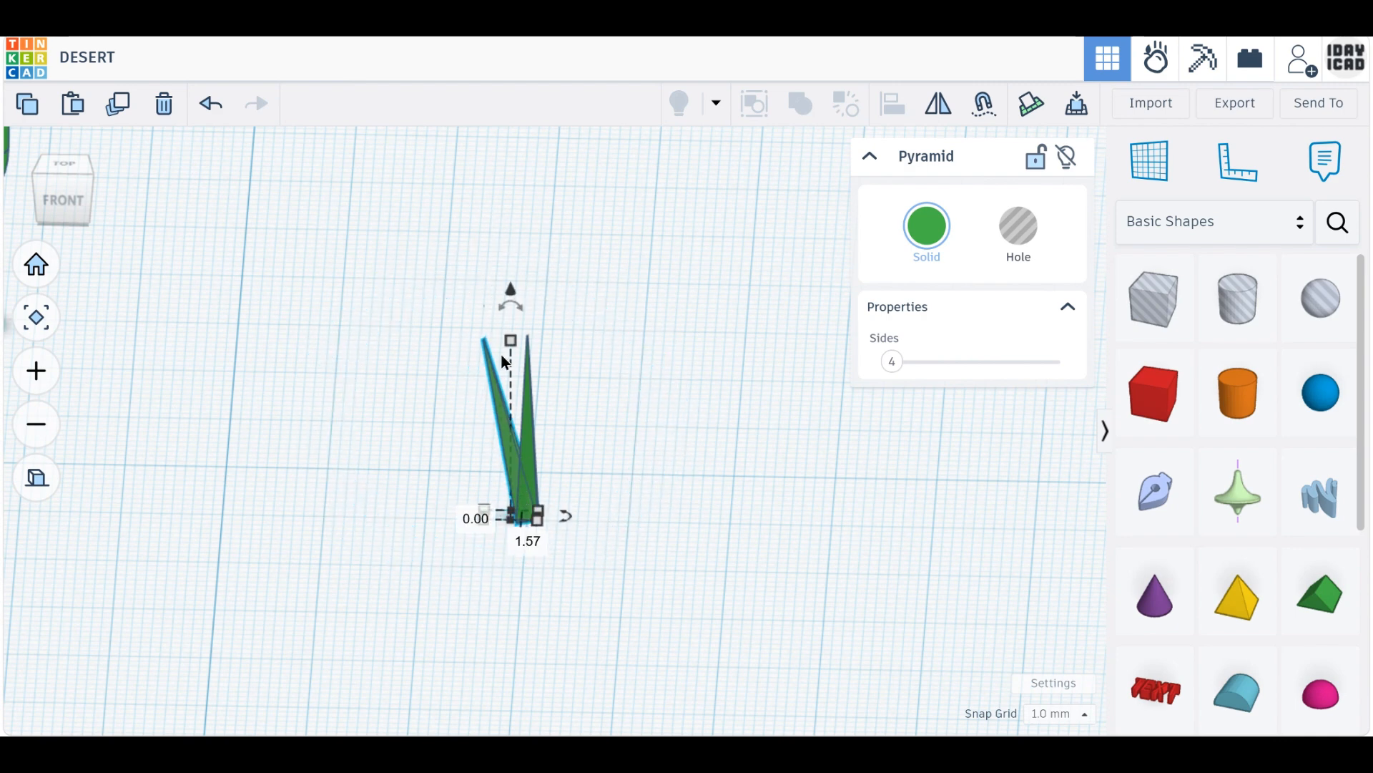
drag(510, 291, 512, 286)
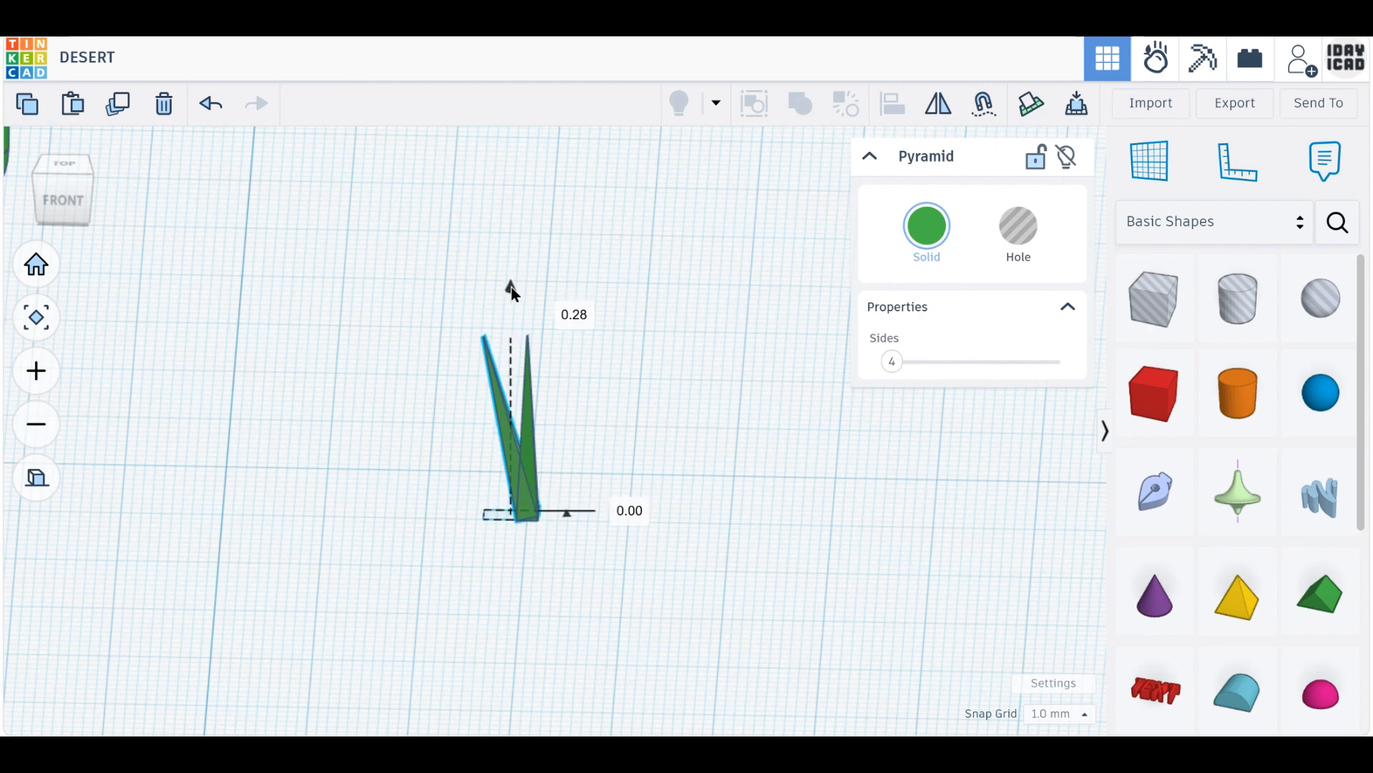
Repeat the duplication with the same tilt and offset five times to fan the spikes out to the left.
click(117, 122)
click(116, 121)
click(116, 122)
click(116, 121)
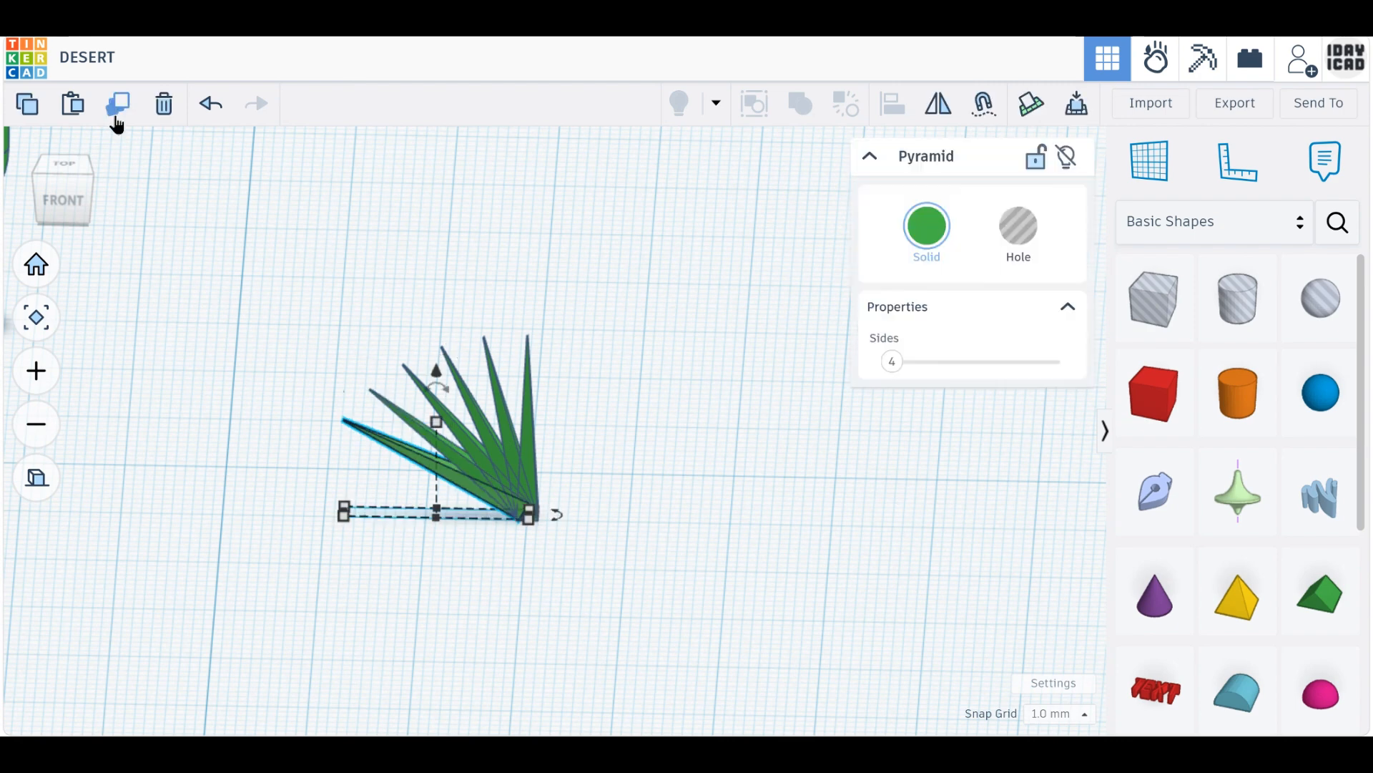
click(116, 121)
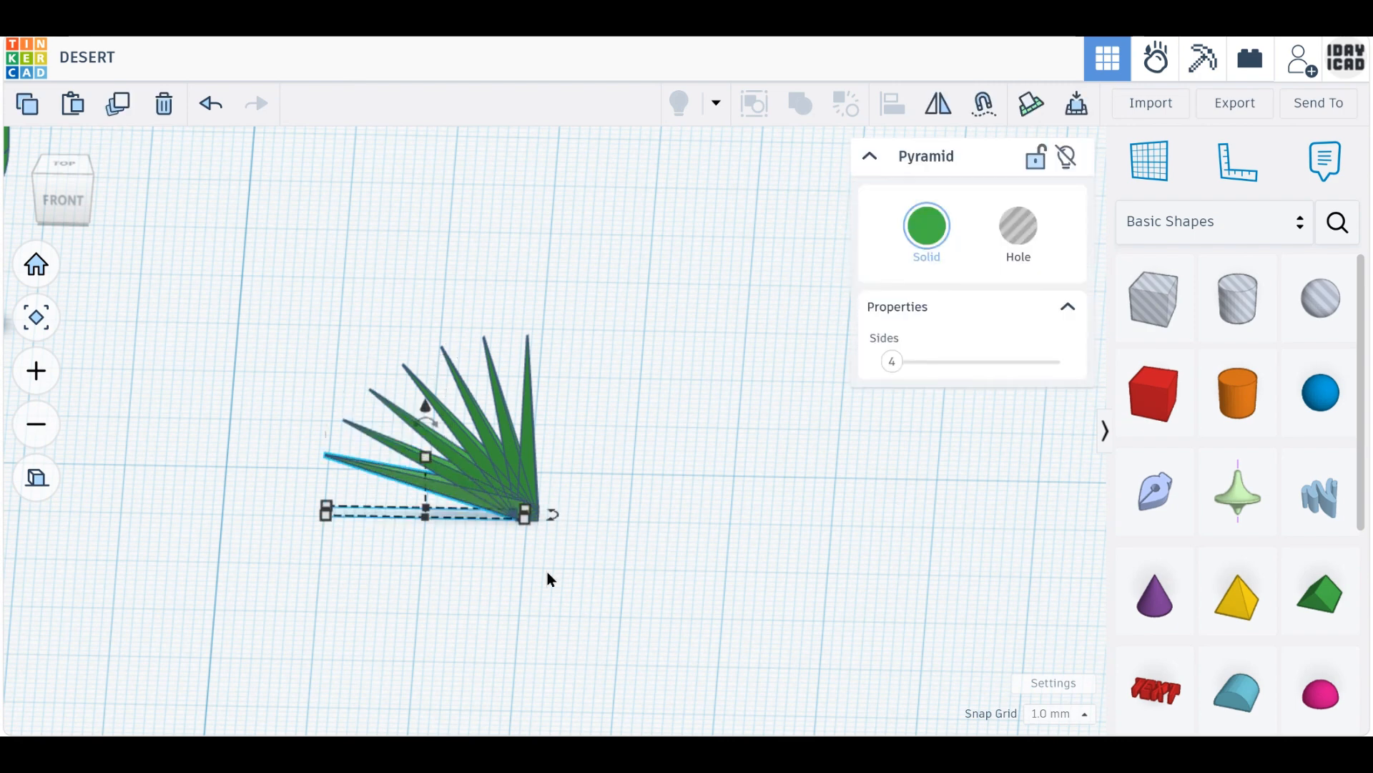
Duplicate the seven-spike fan, mirror the copy from left to right and slide its base over the original's base.
drag(567, 580, 434, 442)
click(494, 558)
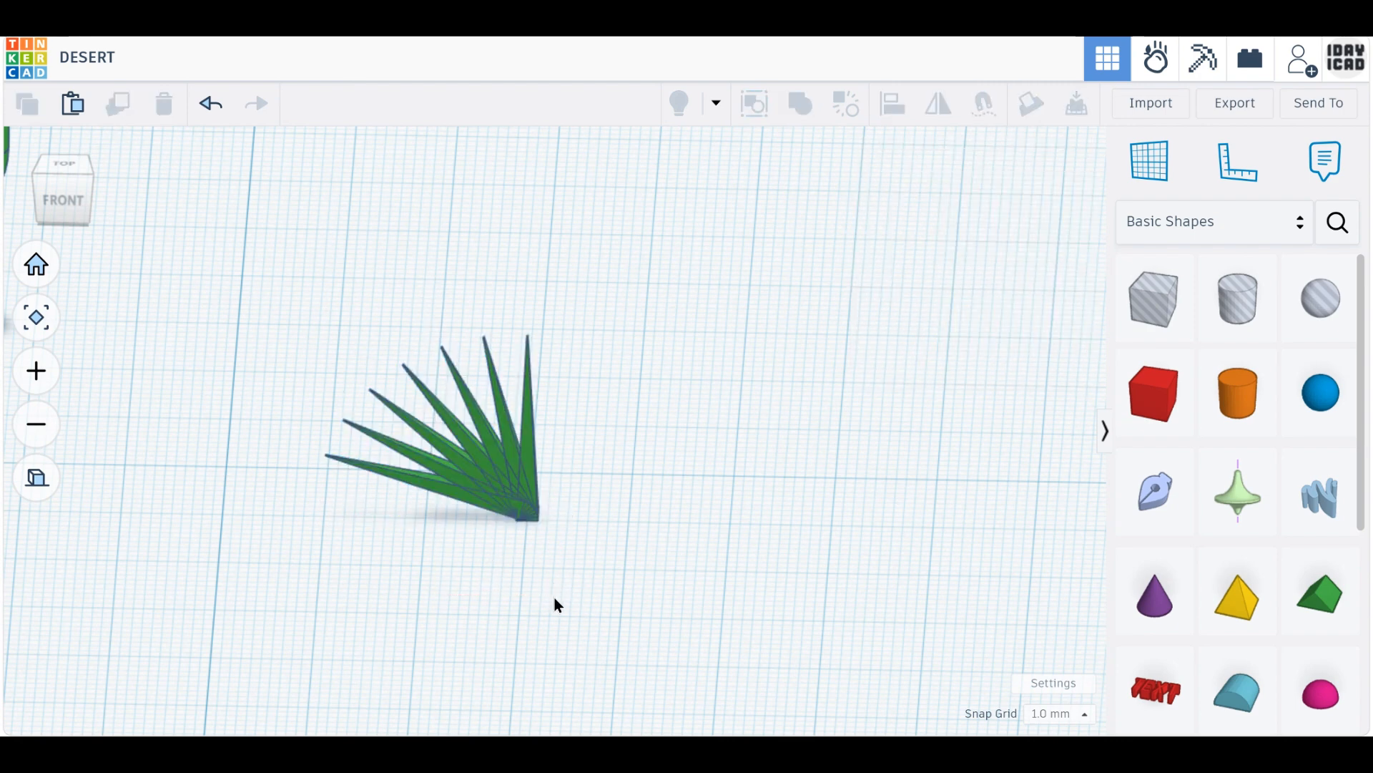
drag(557, 600, 429, 433)
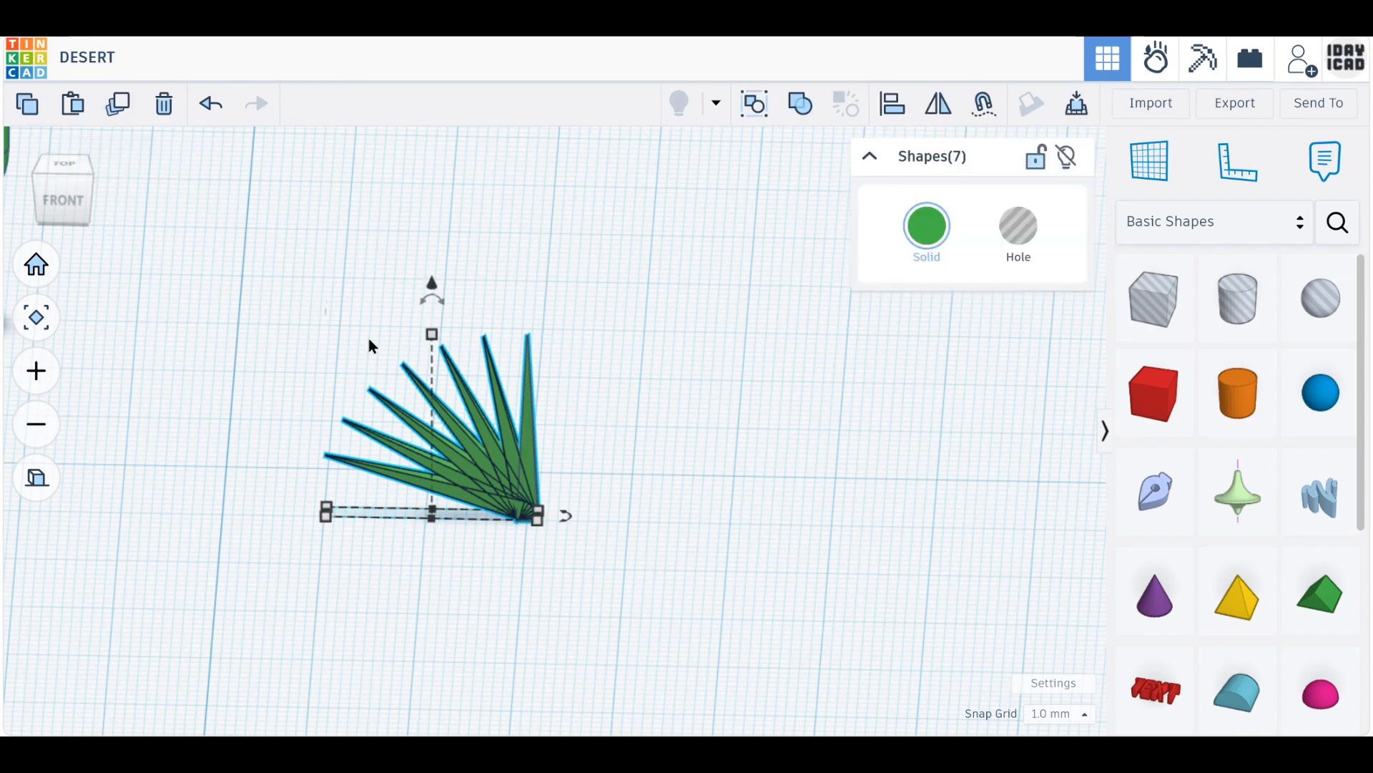
click(900, 116)
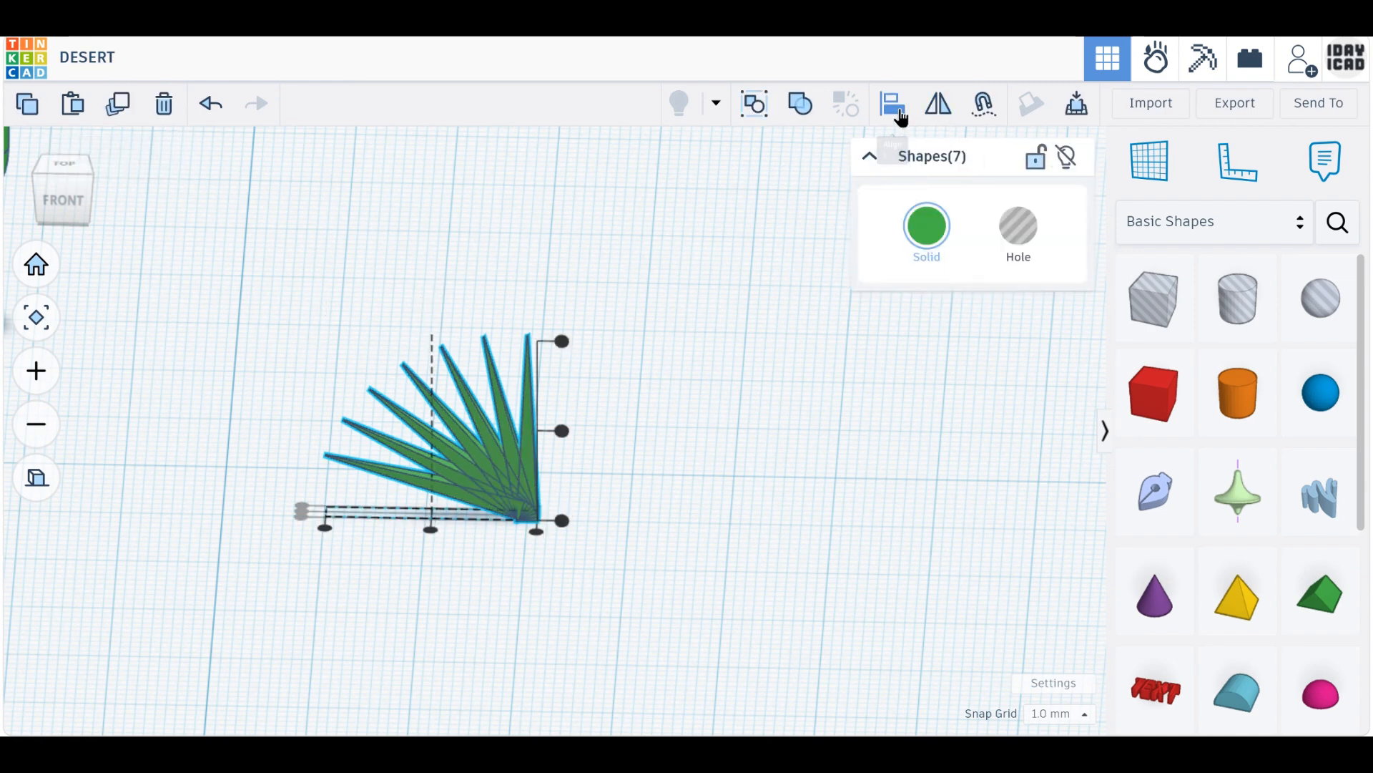
click(940, 104)
click(453, 529)
drag(346, 509, 529, 496)
Delete the doubled upright spike in the middle of the full fan.
click(566, 575)
click(533, 448)
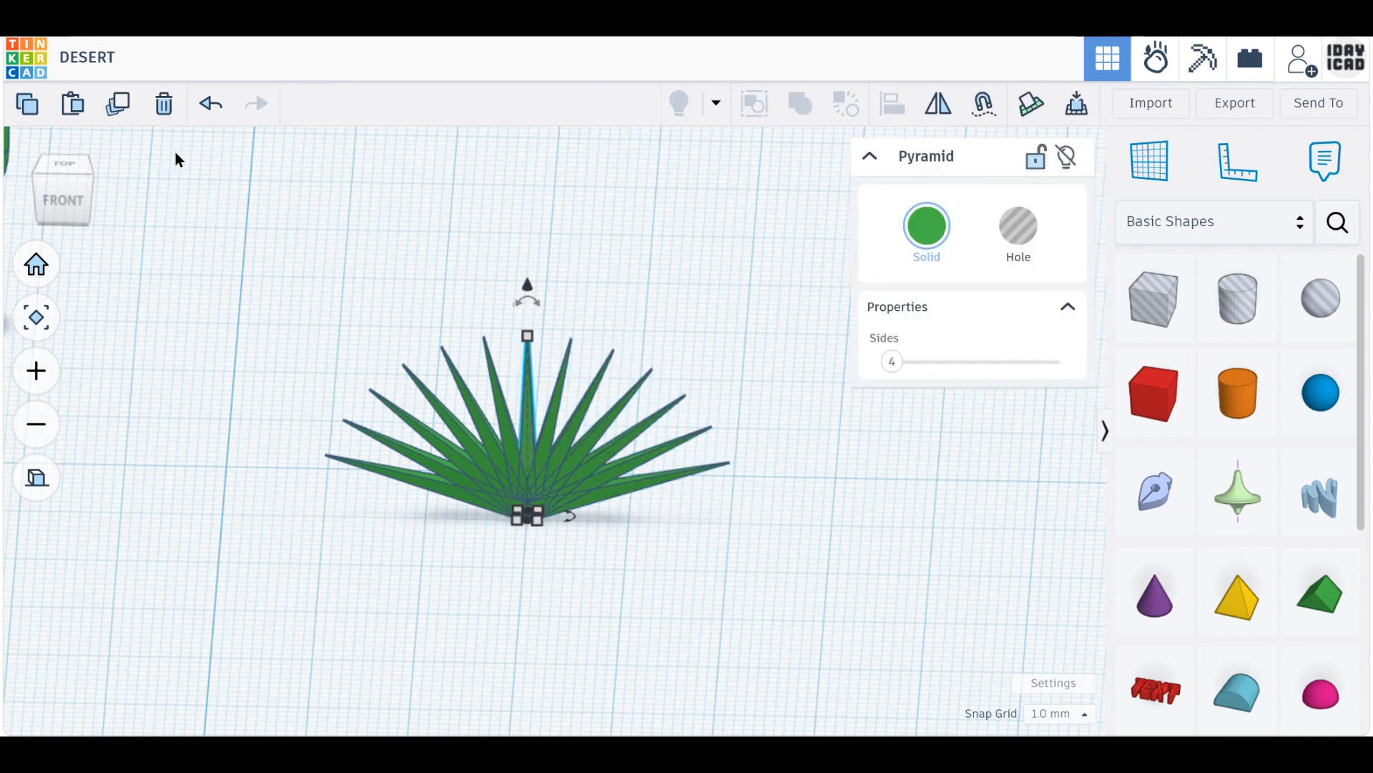
click(163, 105)
Duplicate the 13-spike fan with a 22.5° turn about the vertical axis and repeat six more times to complete a round plant.
drag(731, 673, 442, 355)
right_drag(497, 582, 514, 667)
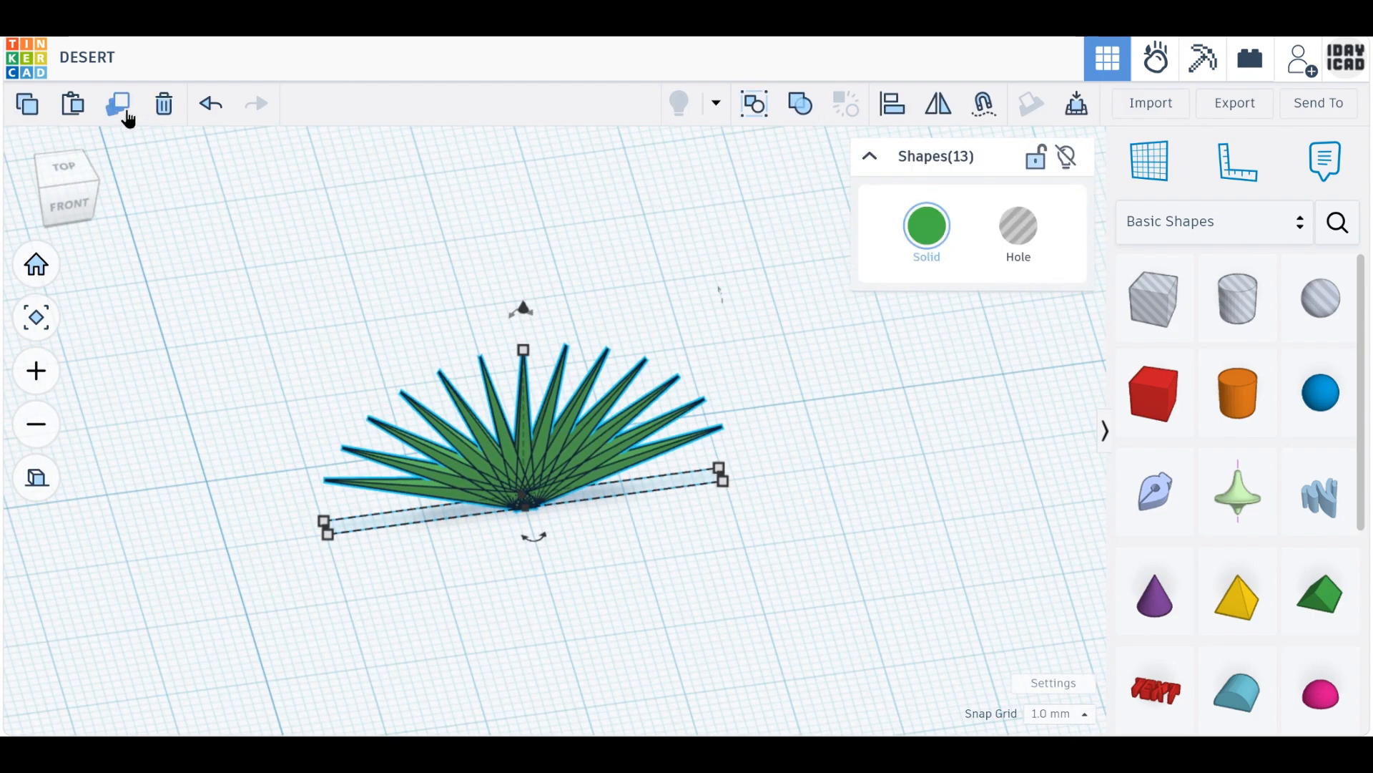
drag(535, 538, 565, 534)
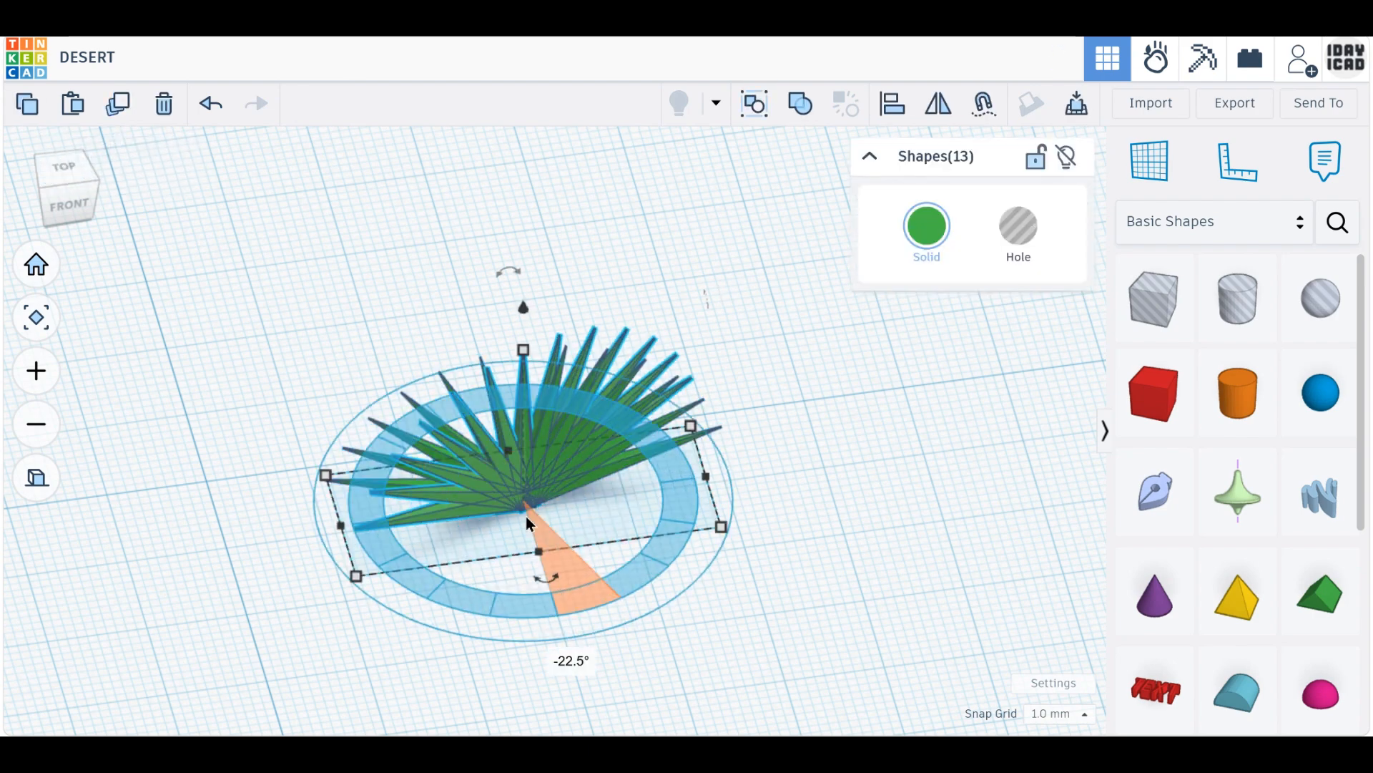
click(115, 106)
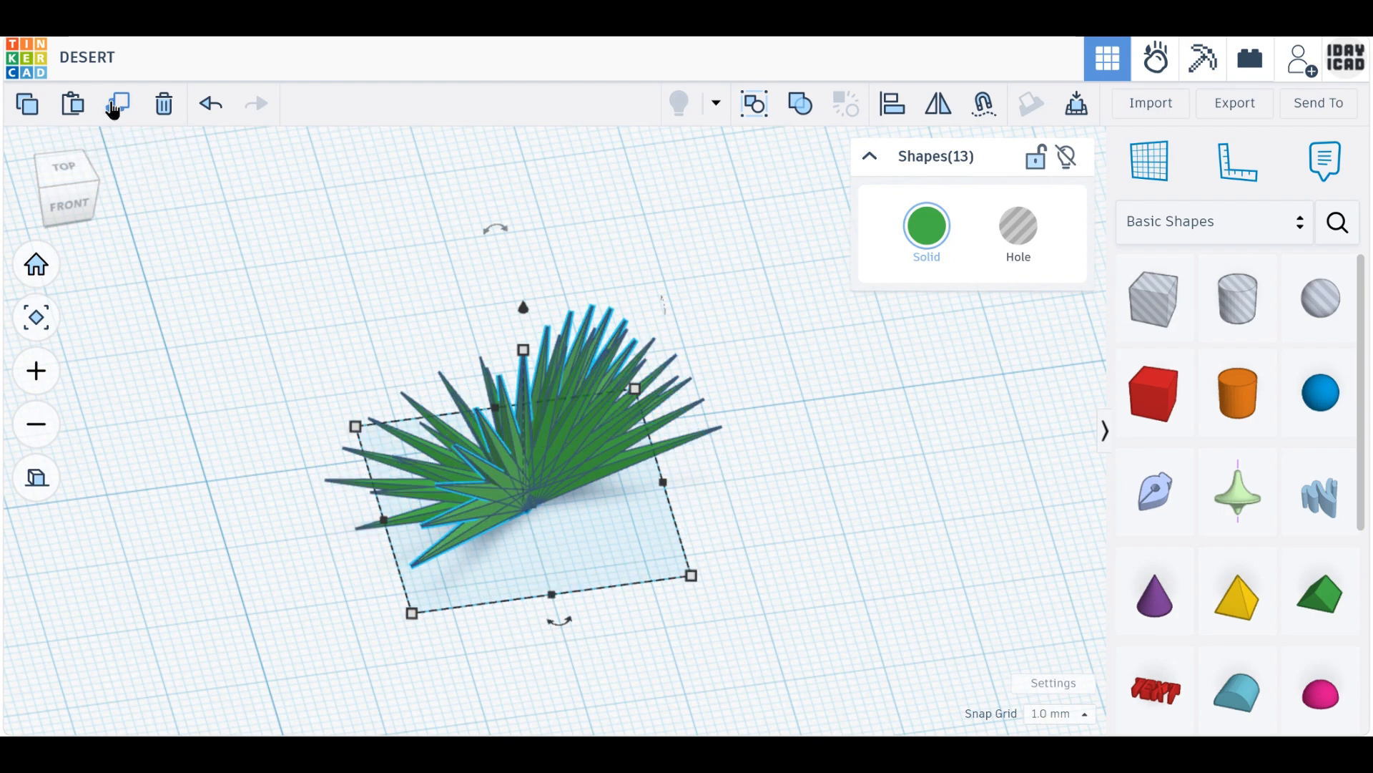
click(114, 106)
click(114, 106)
click(112, 107)
click(113, 107)
click(113, 107)
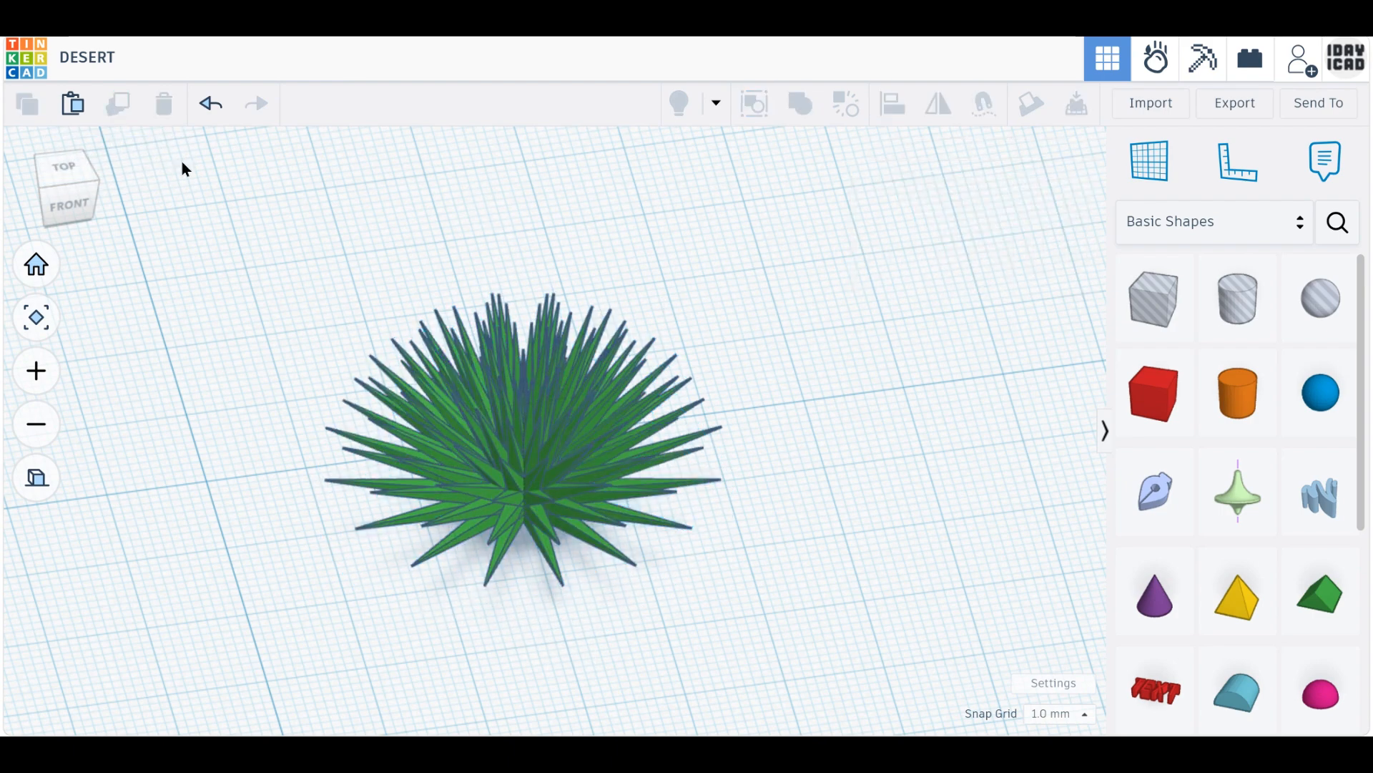
Duplicate the complete spiky plant and move the copy behind the original, towards the back right of the workplane.
drag(773, 537, 773, 644)
right_drag(772, 642, 765, 569)
scroll(765, 570, down, 2)
scroll(766, 569, down, 5)
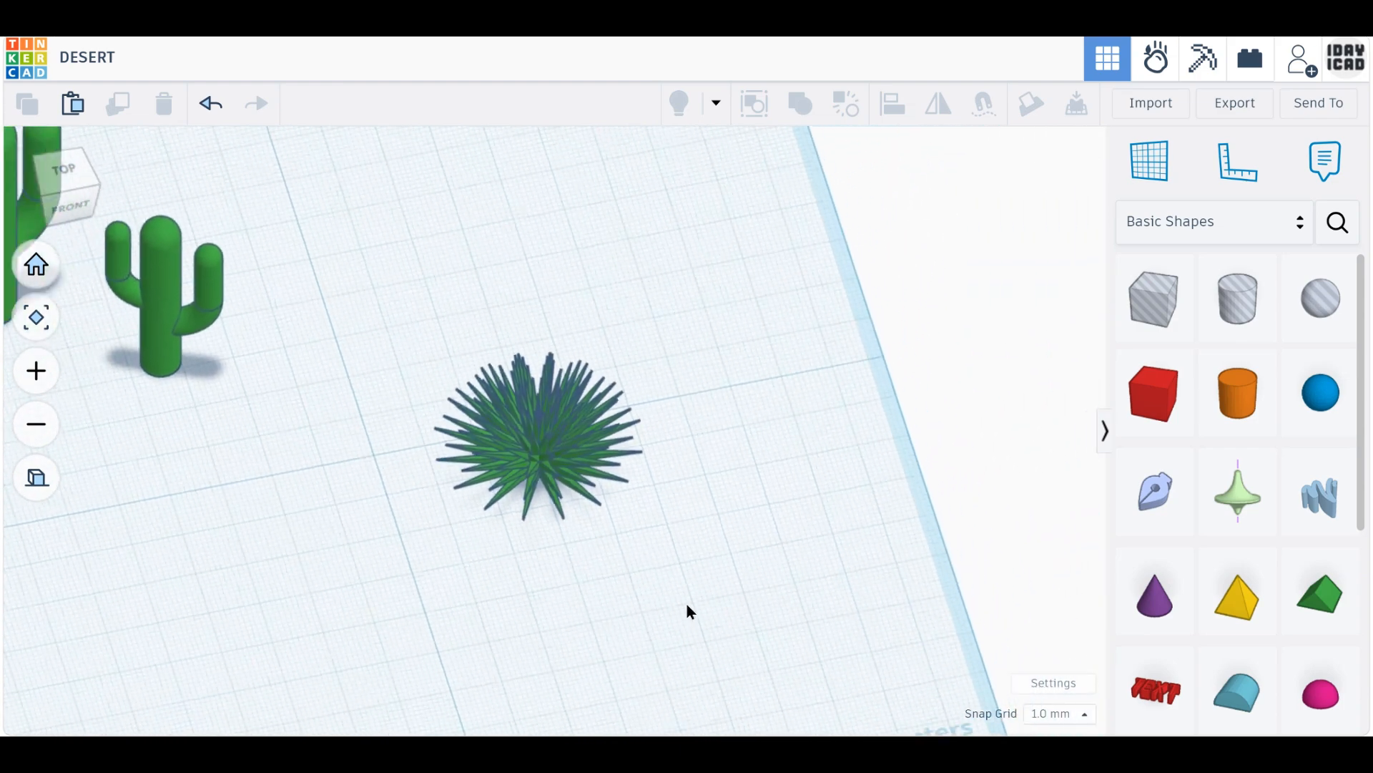
drag(668, 576, 430, 284)
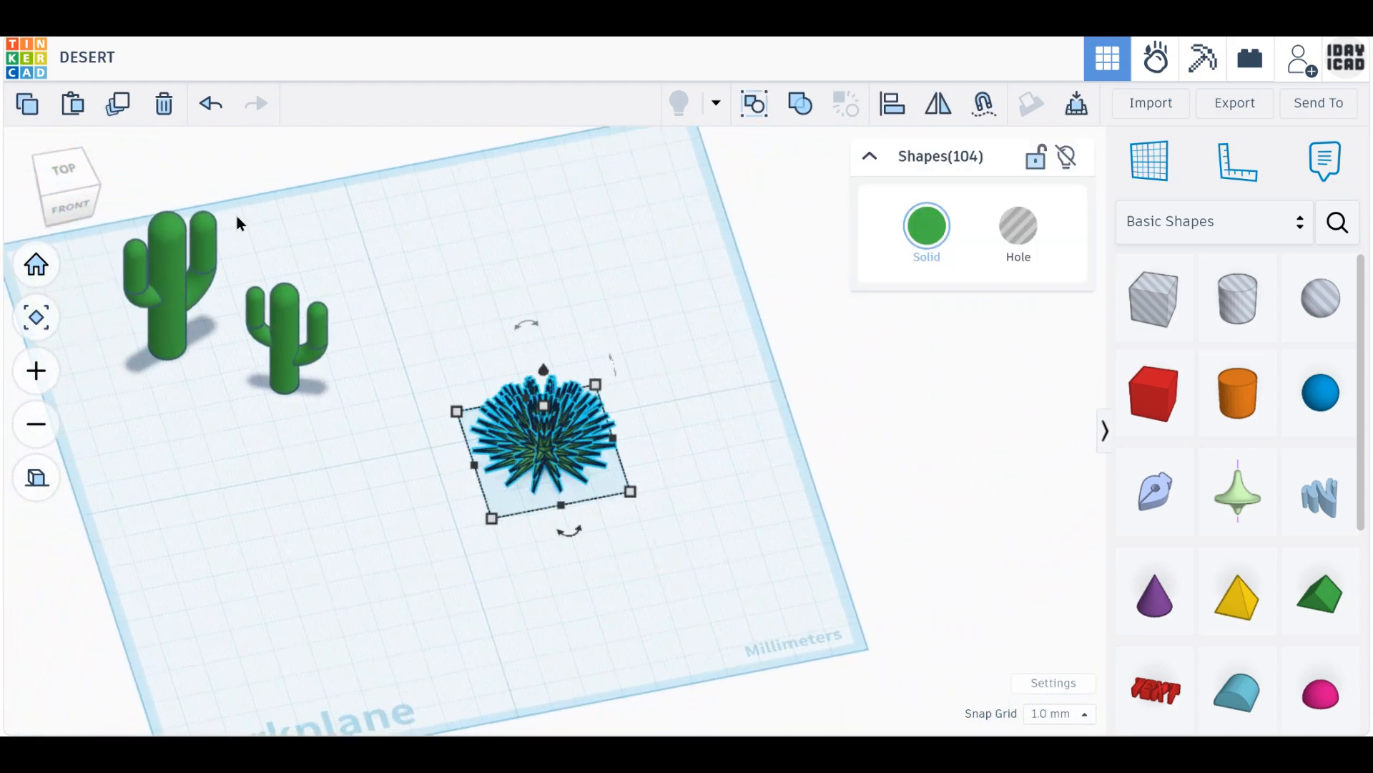
click(121, 116)
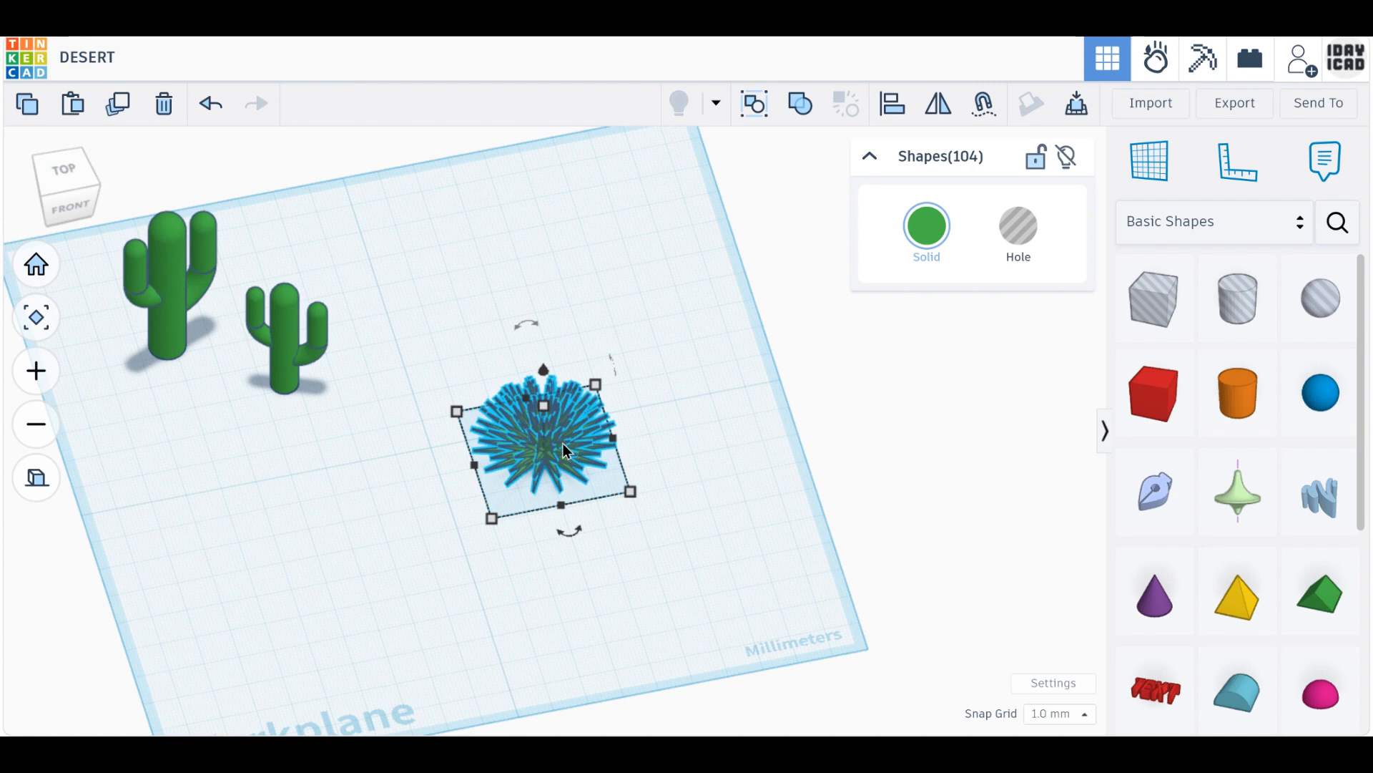
drag(564, 444, 620, 256)
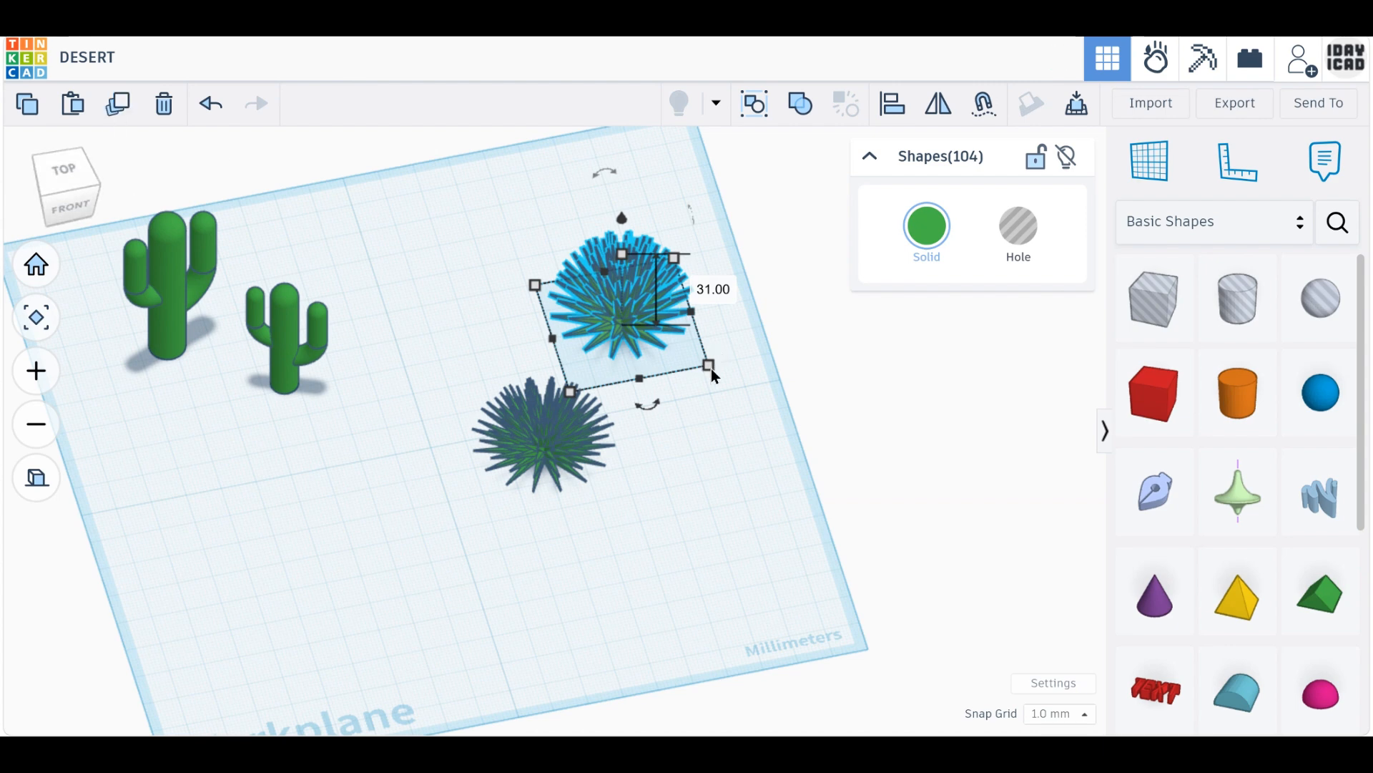
Shrink the rear spiky plant's base to 30 × 30 mm.
drag(709, 365, 676, 358)
click(638, 427)
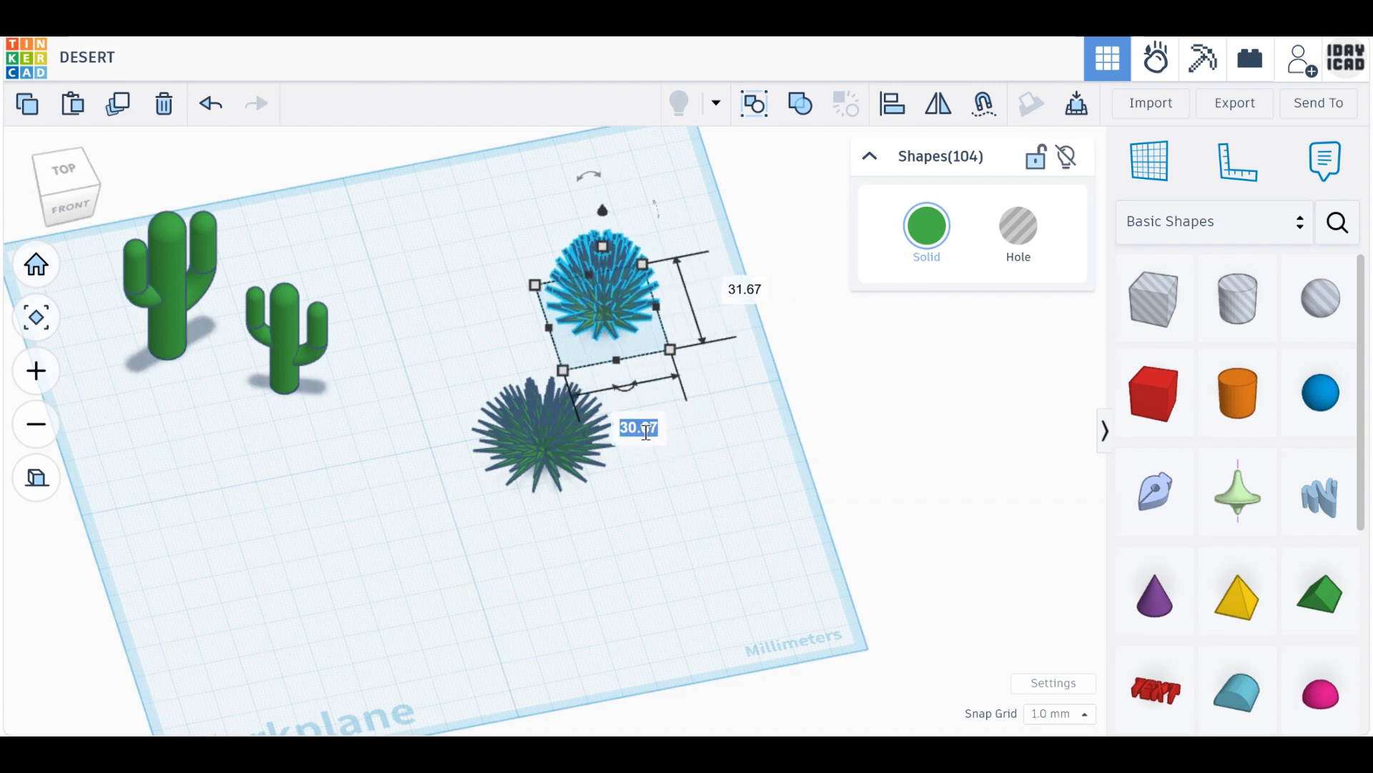
text(30)
click(744, 289)
text(30)
key(Return)
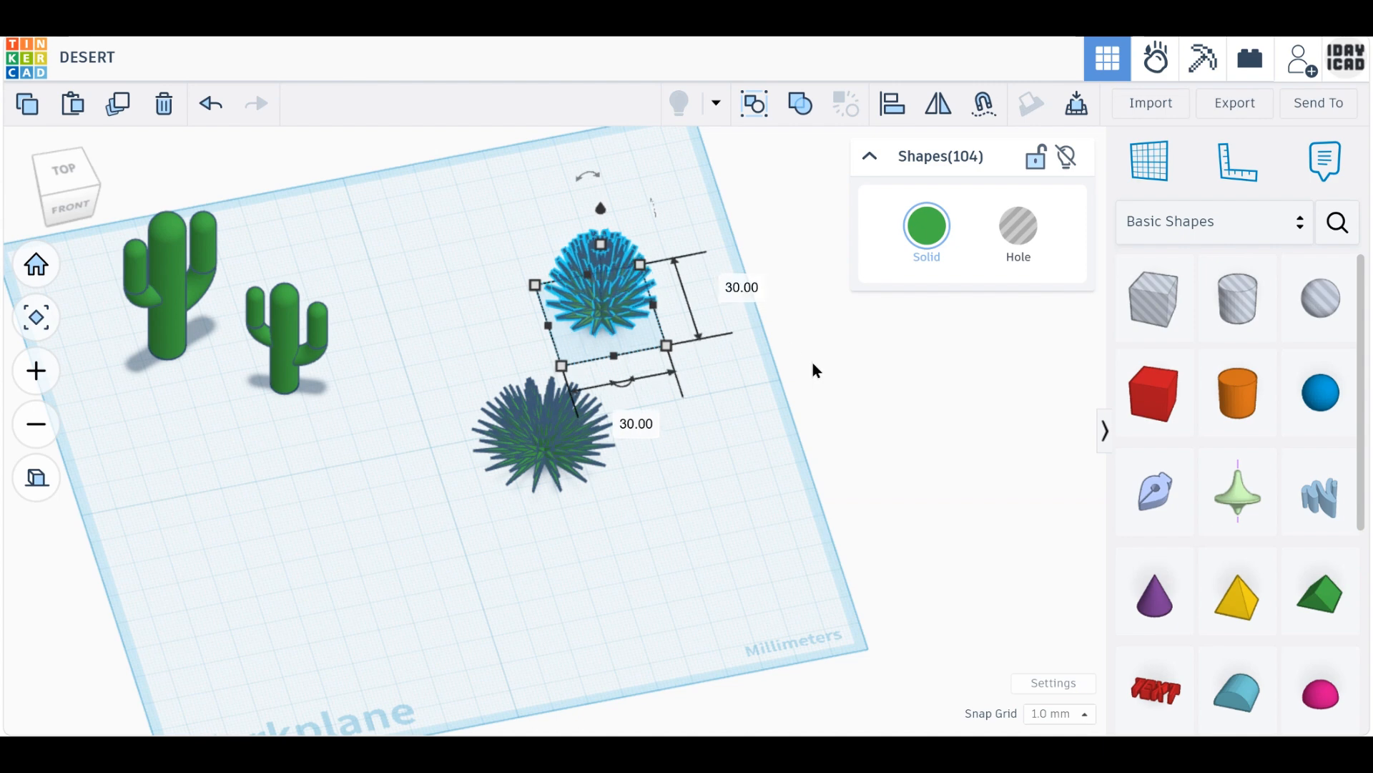
Duplicate the rear plant with the same narrowing repeated and place the slimmer copy on the left, in front of the cacti.
click(115, 120)
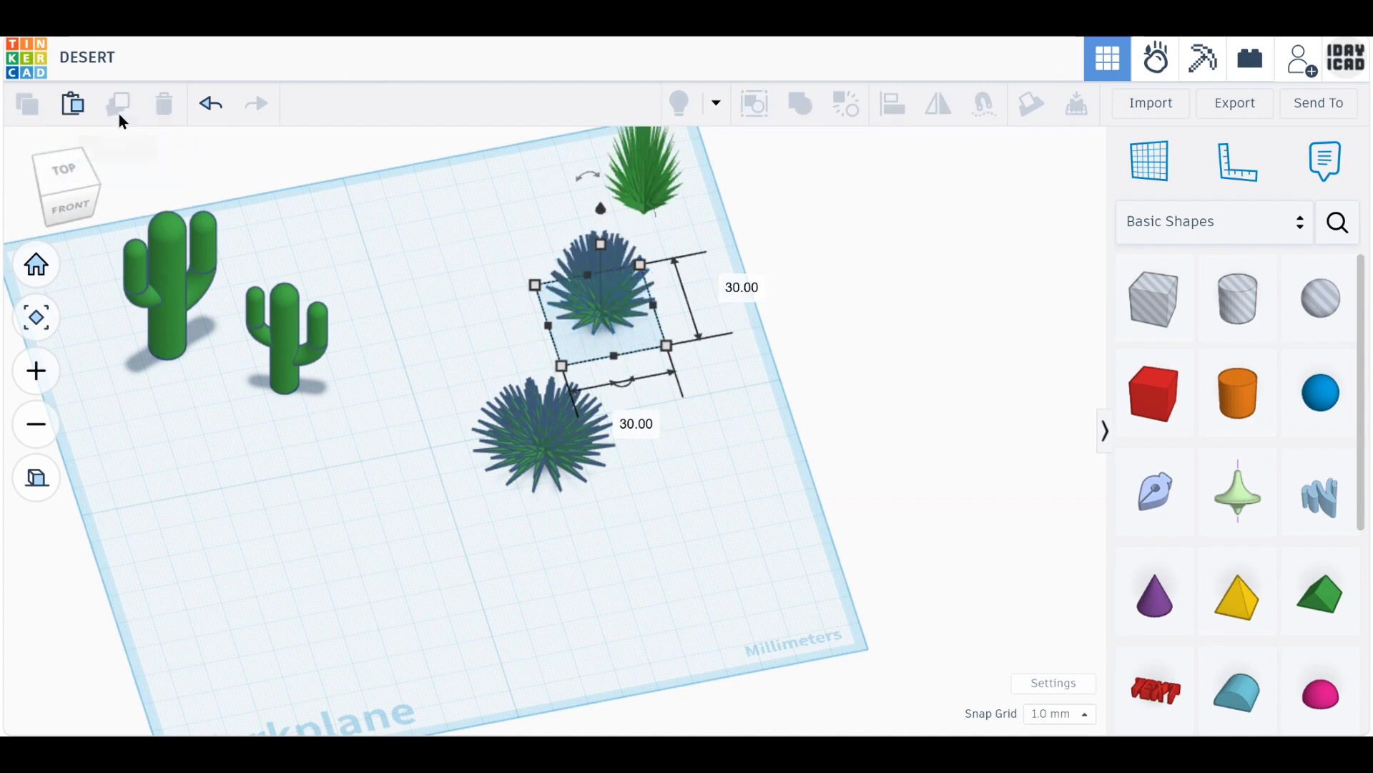
click(663, 191)
drag(659, 190, 247, 539)
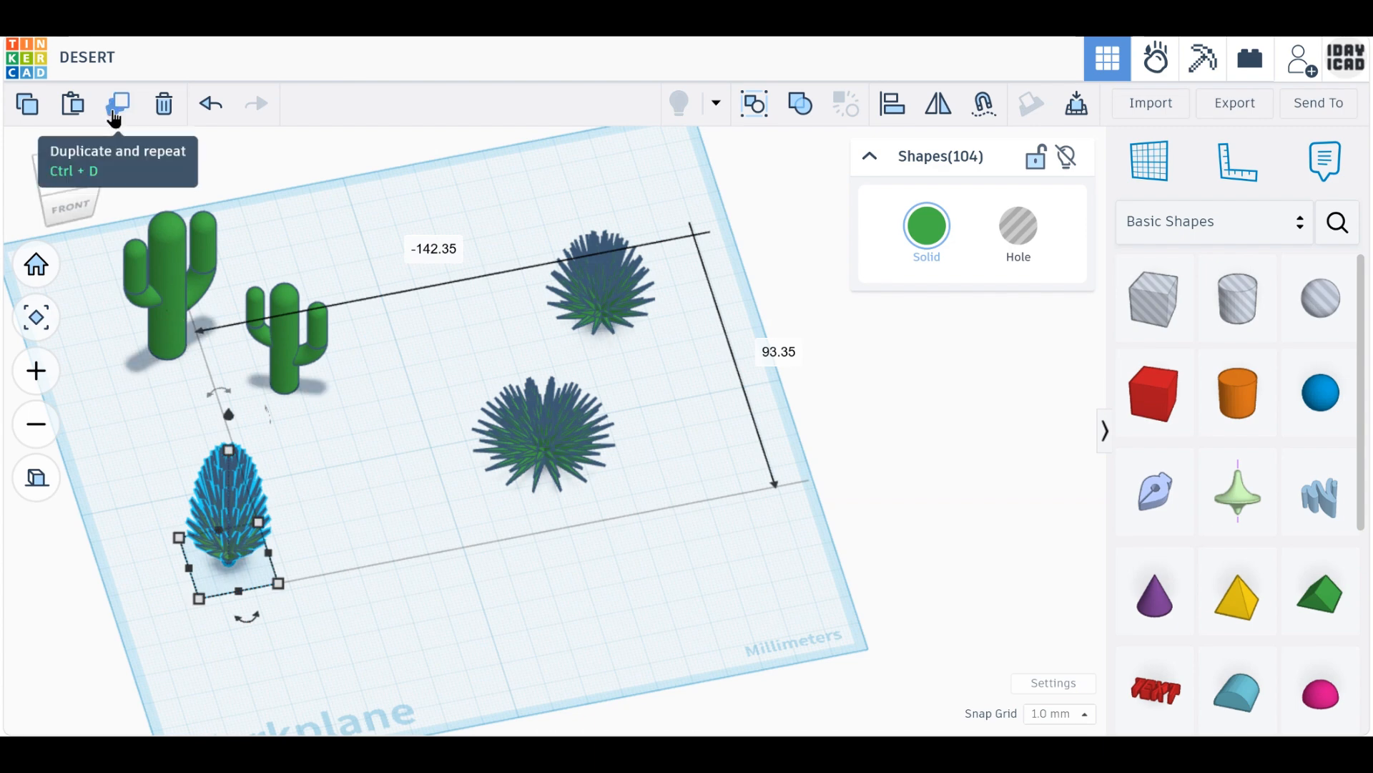
Duplicate the slim plant once more and bring the still narrower copy onto the workplane, to the front right of it.
click(114, 120)
scroll(208, 242, down, 5)
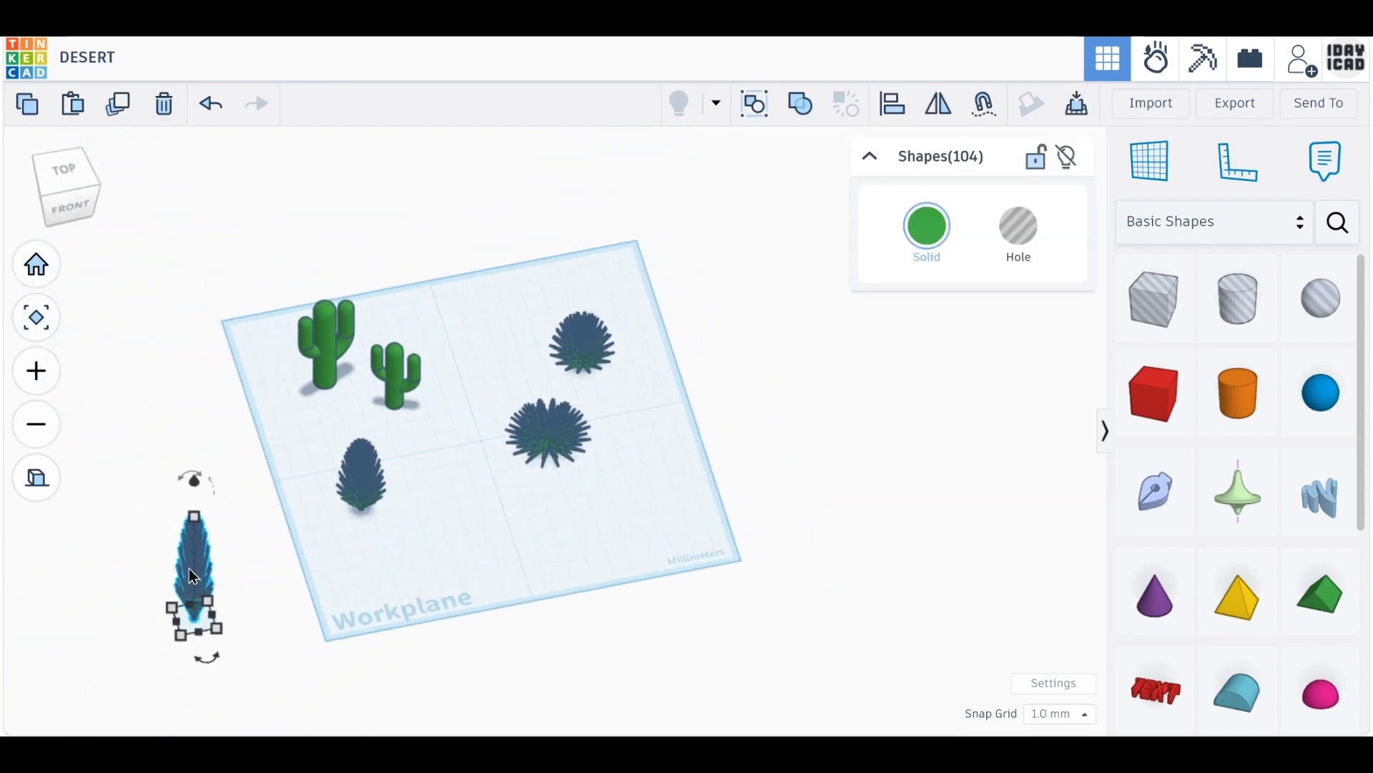
drag(189, 568, 439, 492)
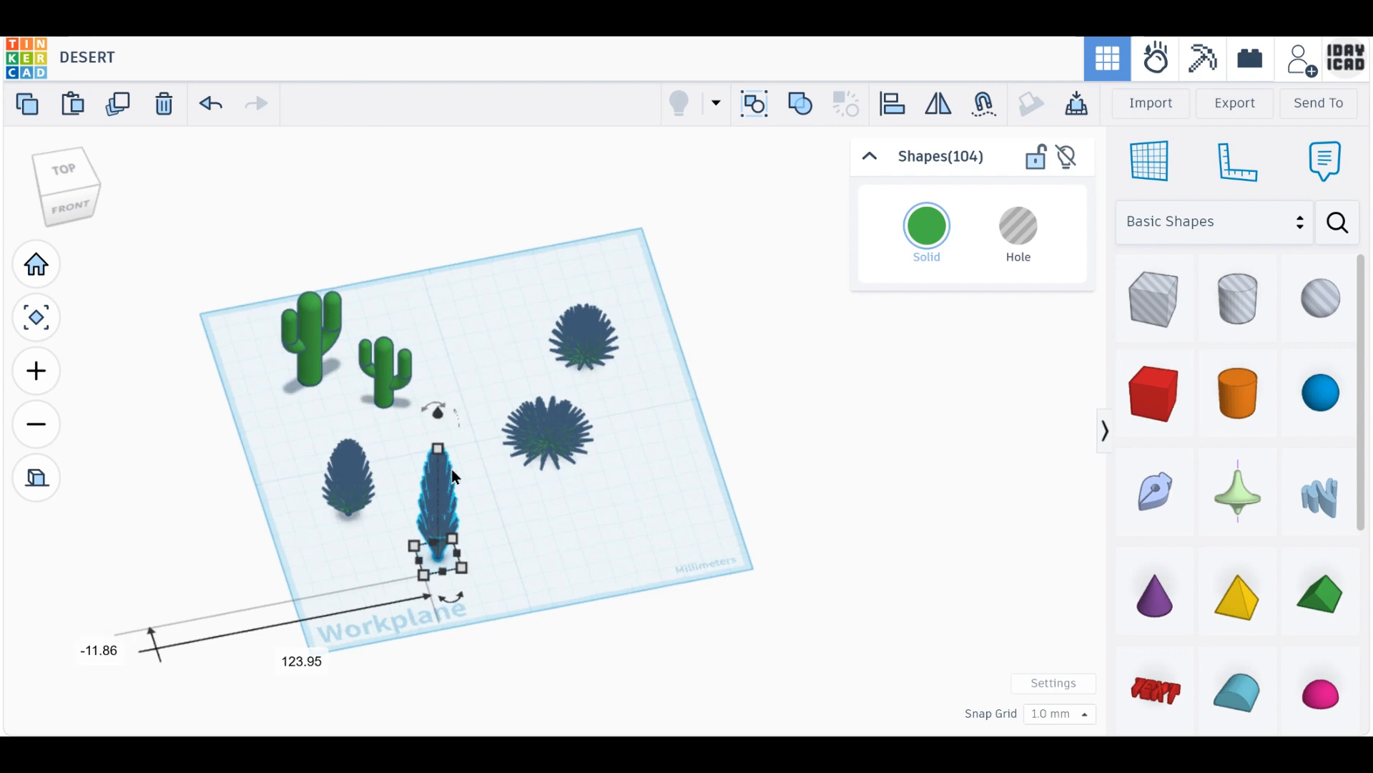
Flatten the narrowest spiky plant at the front into a small, low tuft.
scroll(452, 469, up, 8)
scroll(525, 424, down, 3)
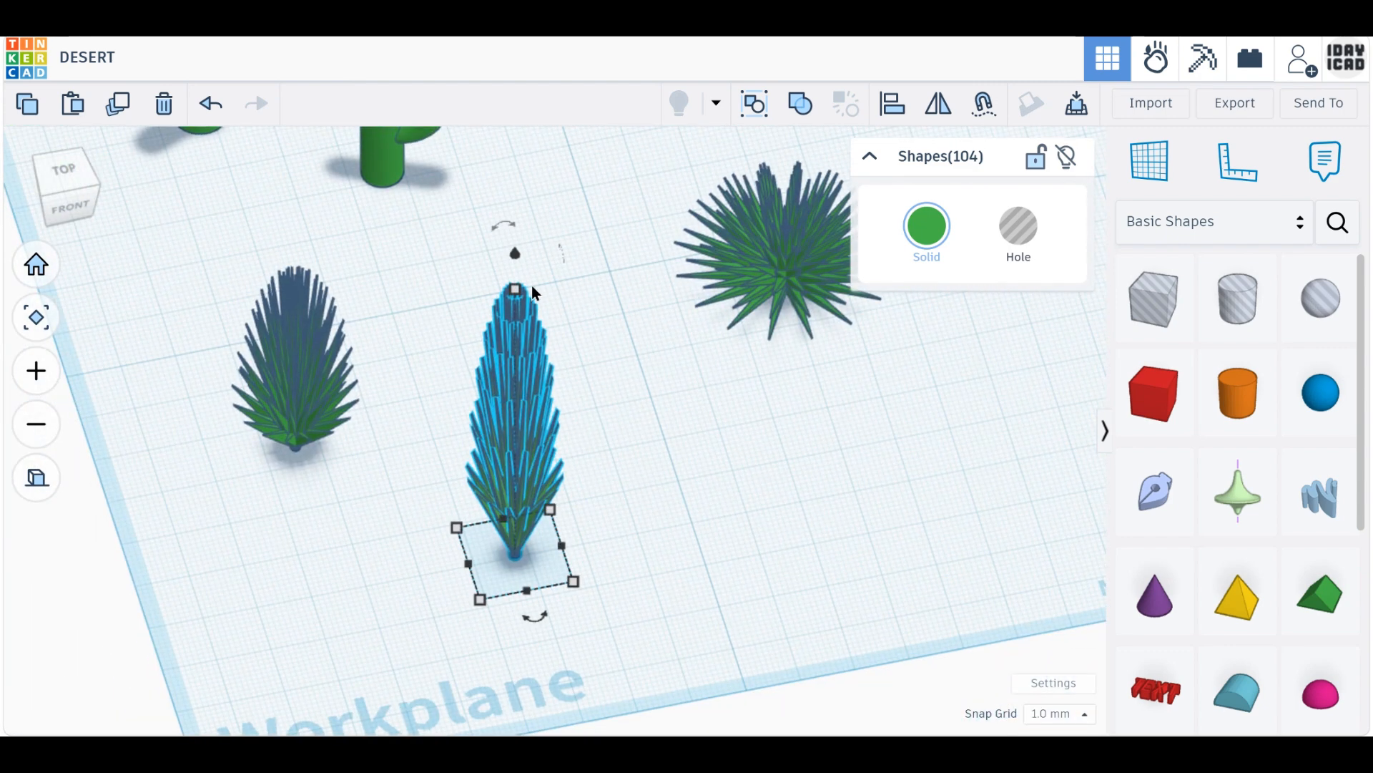
drag(531, 285, 515, 538)
right_drag(672, 629, 649, 525)
scroll(652, 526, down, 3)
click(585, 458)
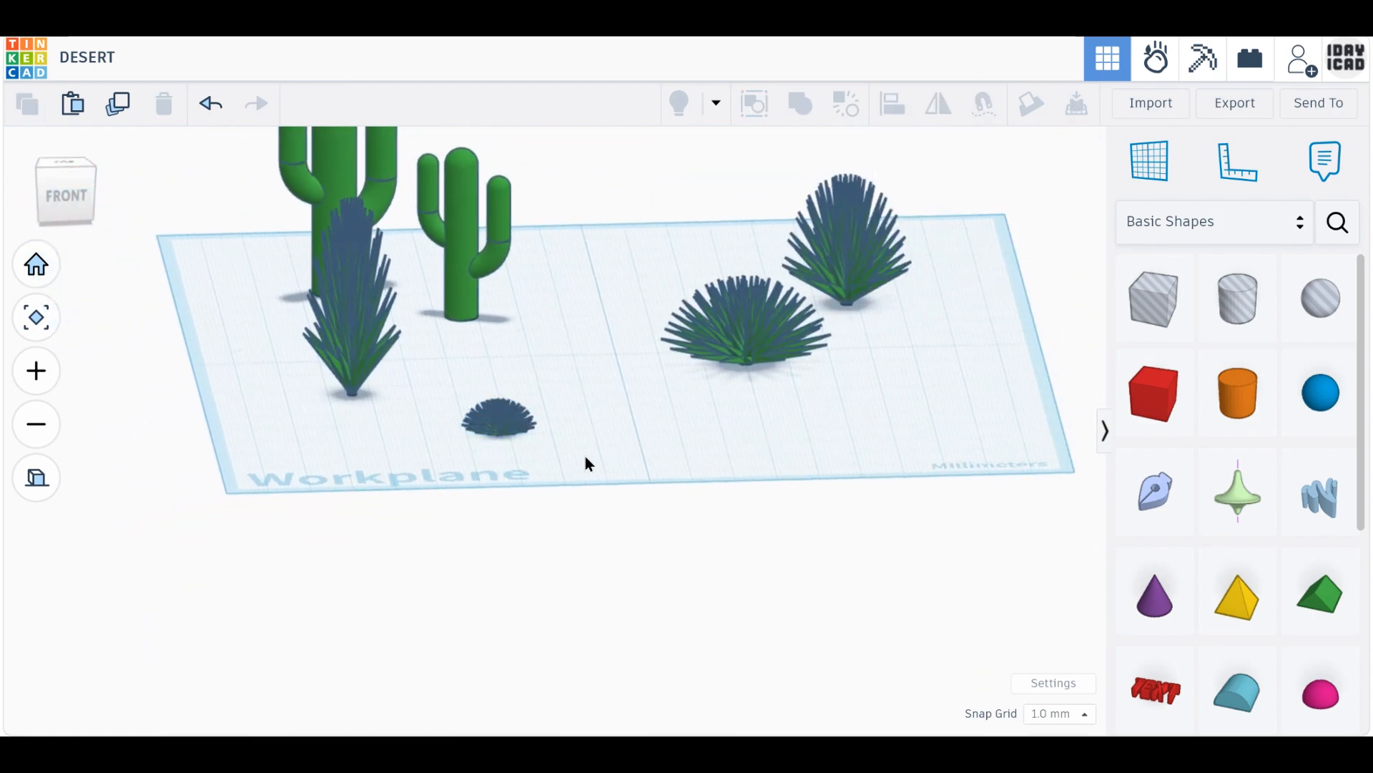
Raise both cacti and all four spiky plants together above the workplane.
right_drag(585, 457, 672, 554)
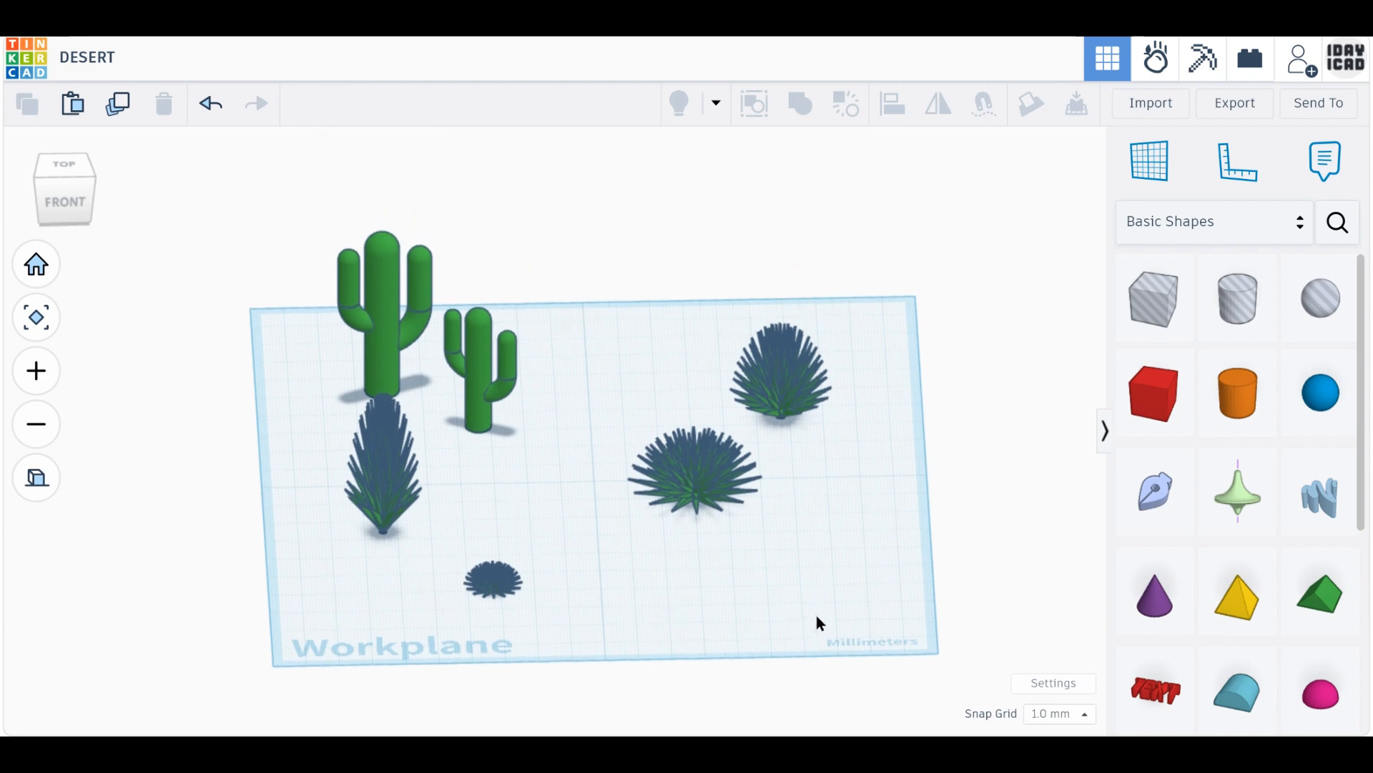
drag(880, 658, 234, 176)
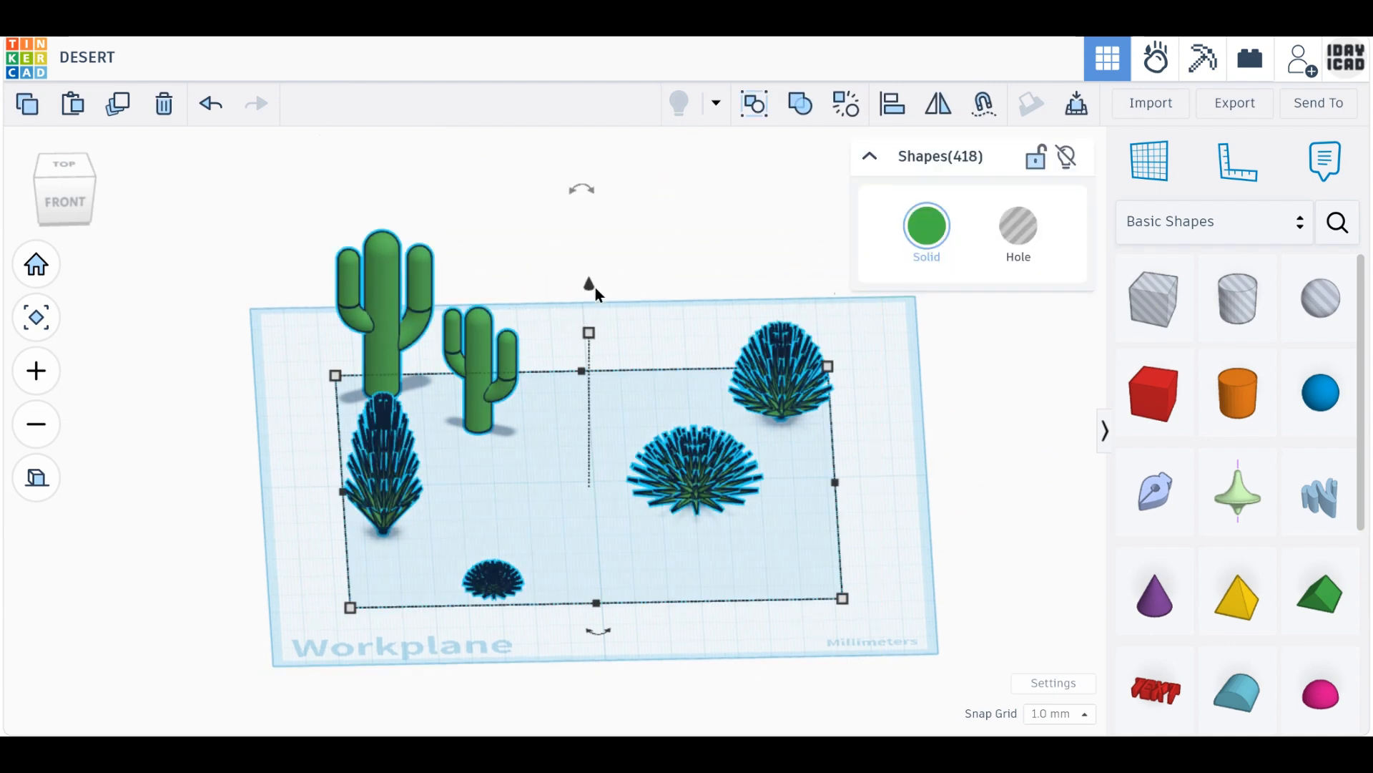
drag(588, 286, 585, 256)
click(610, 470)
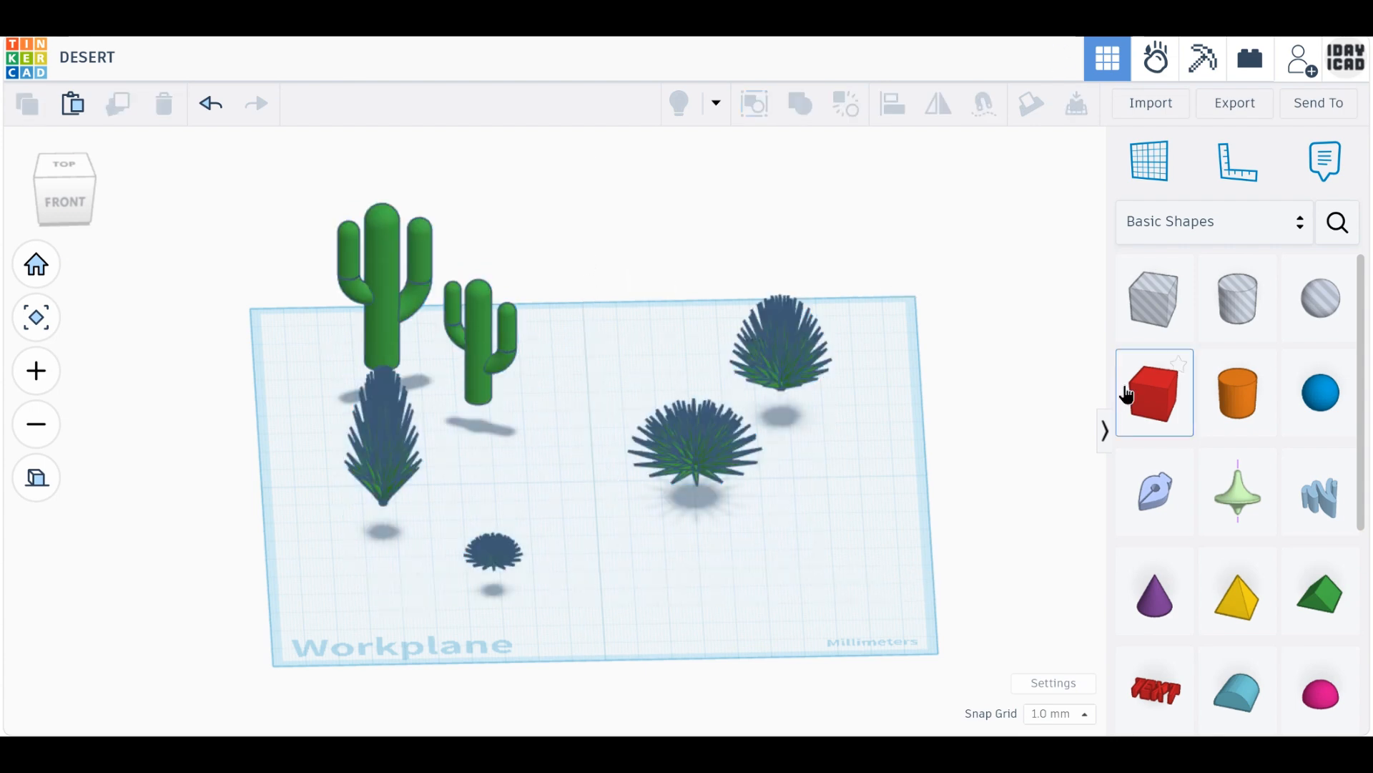
Add a box to the workplane and set its footprint to 200 × 200 mm as the ground.
drag(1127, 394, 857, 600)
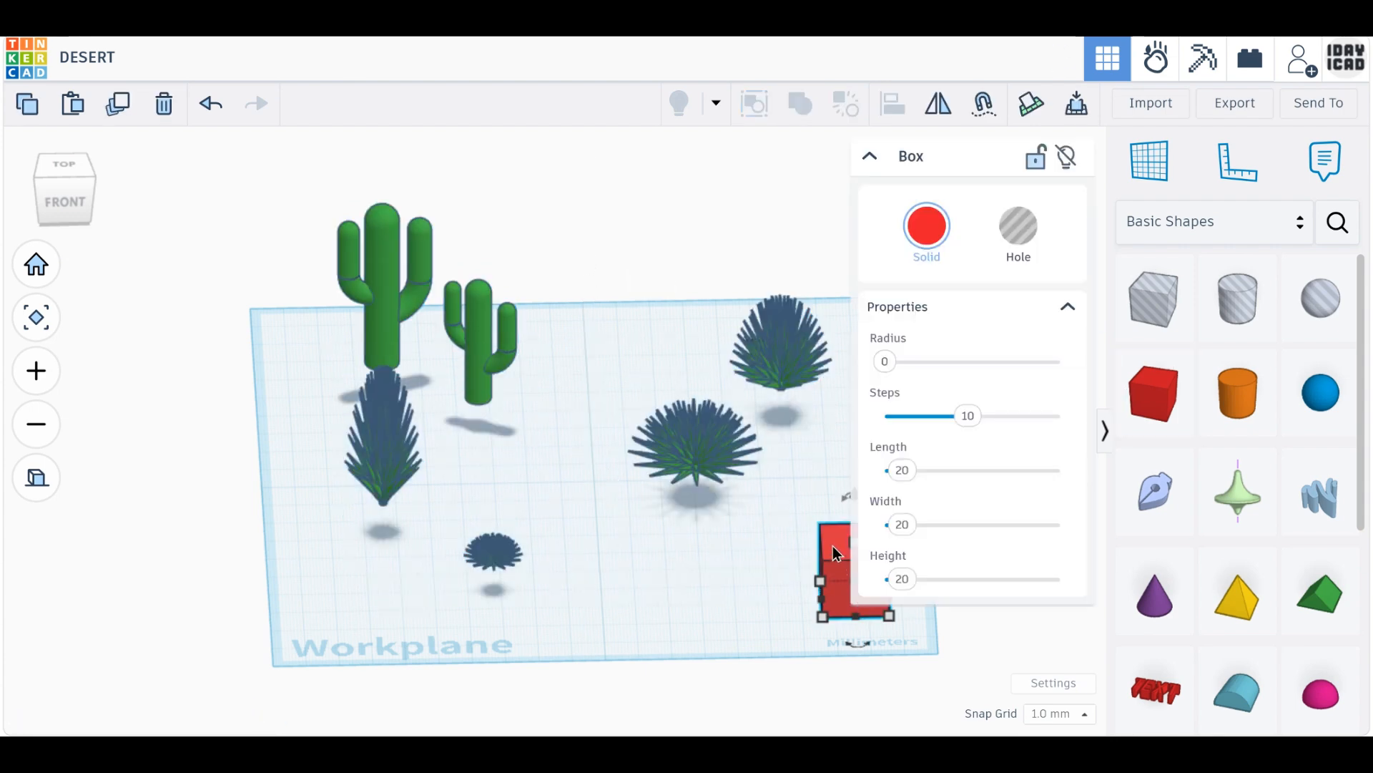
drag(836, 552, 581, 512)
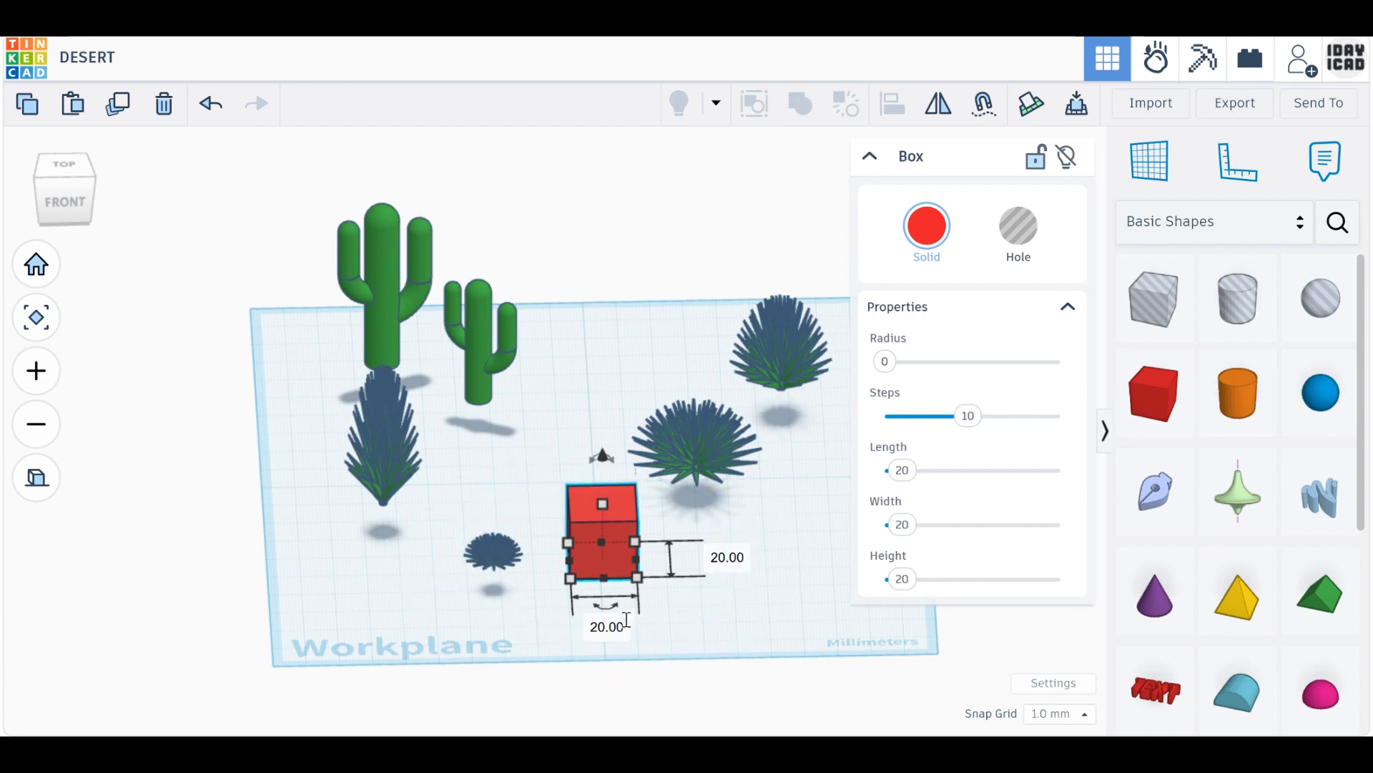
click(626, 619)
text(200)
key(Return)
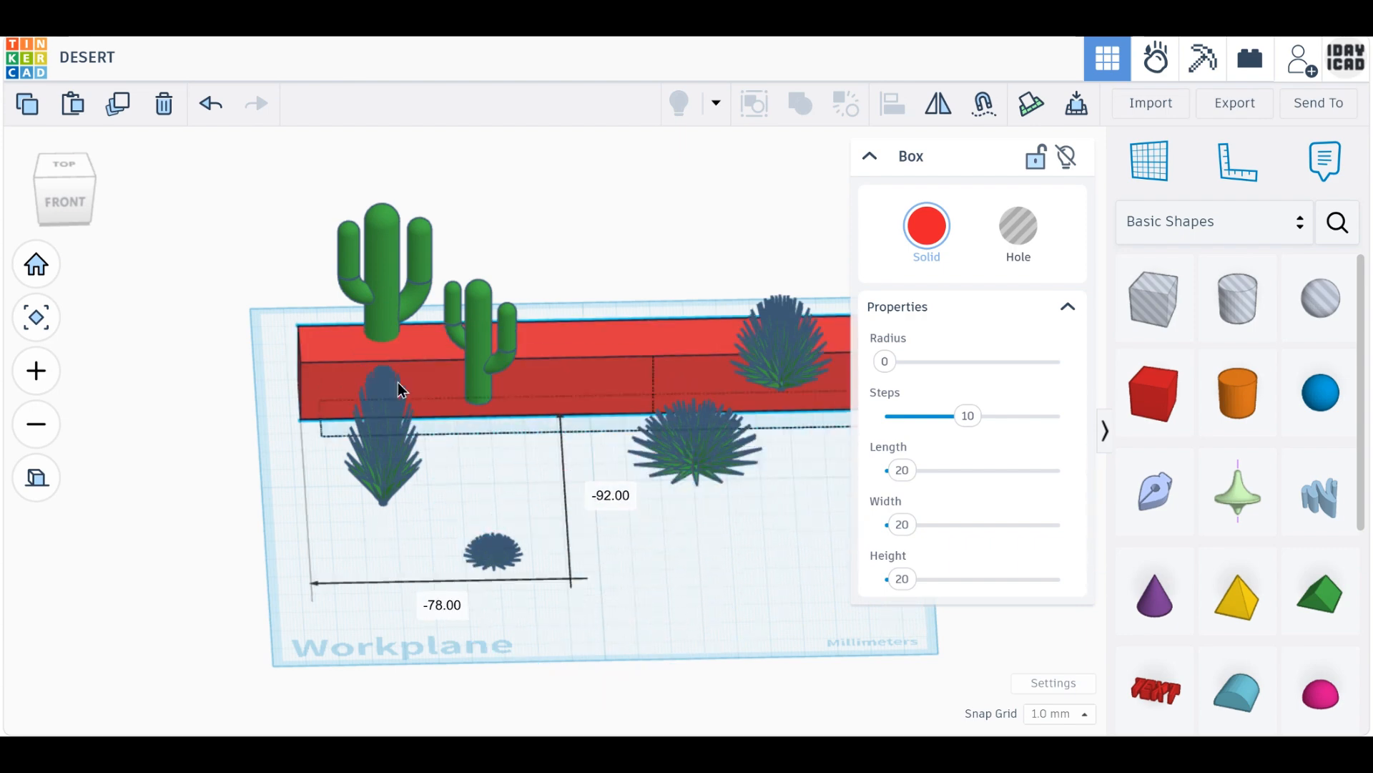
click(217, 401)
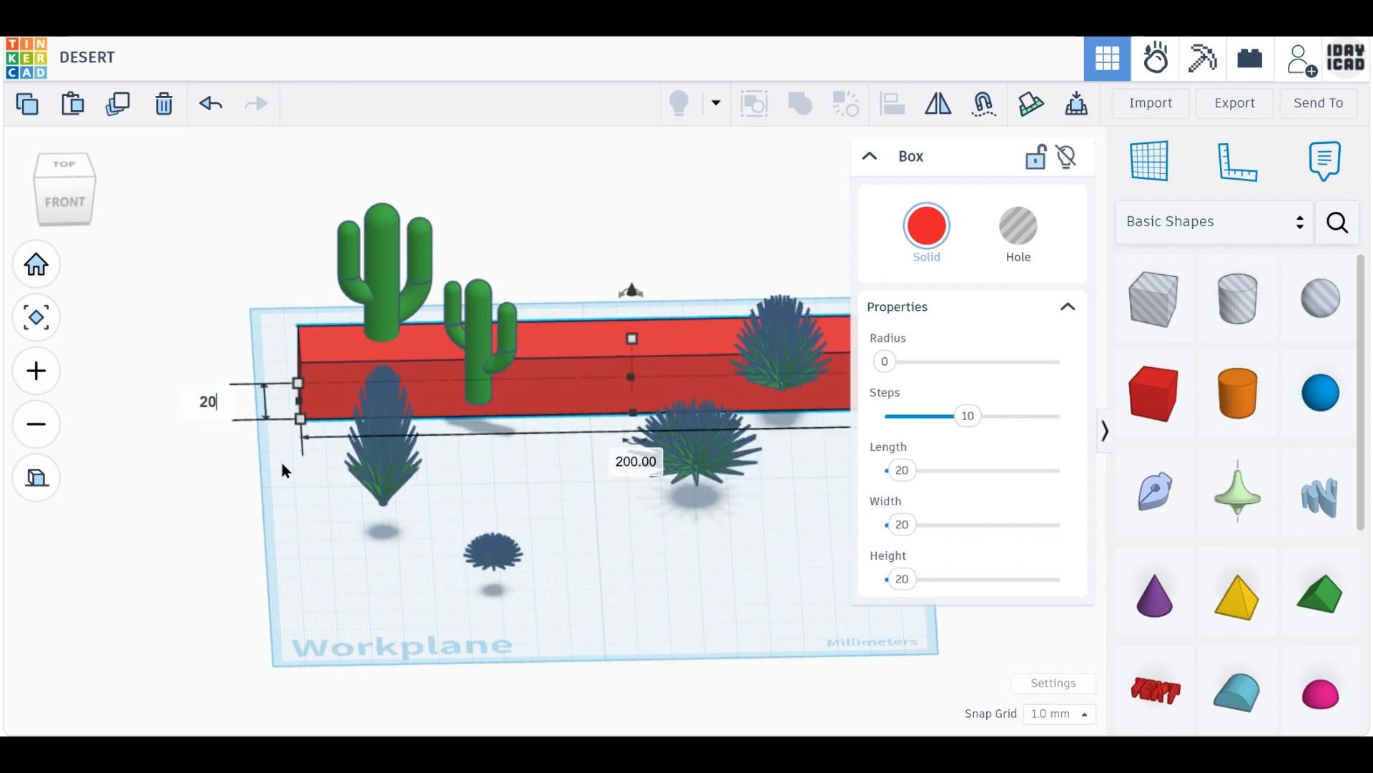
text(0)
key(Return)
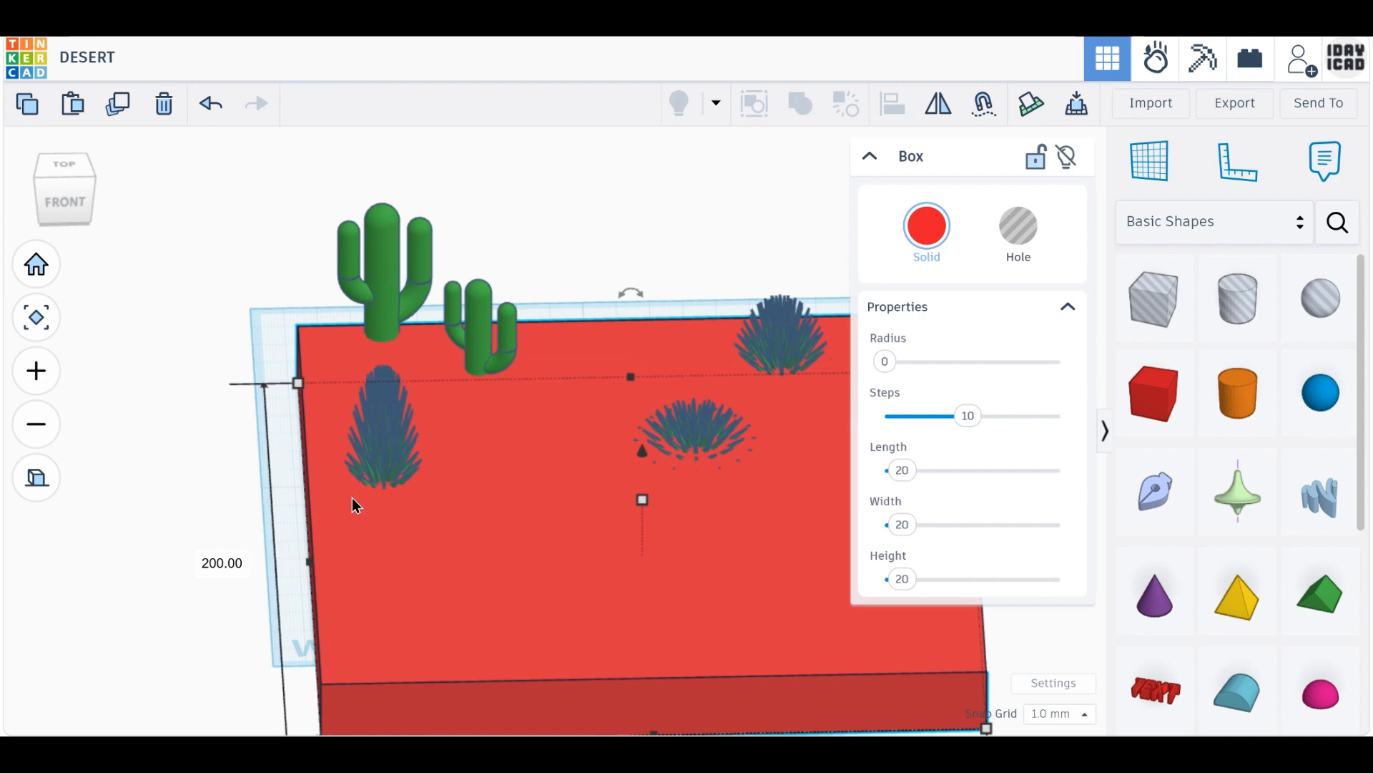
Move the ground box to line up with the workplane and check its back left corner from above.
drag(458, 614, 418, 547)
click(66, 168)
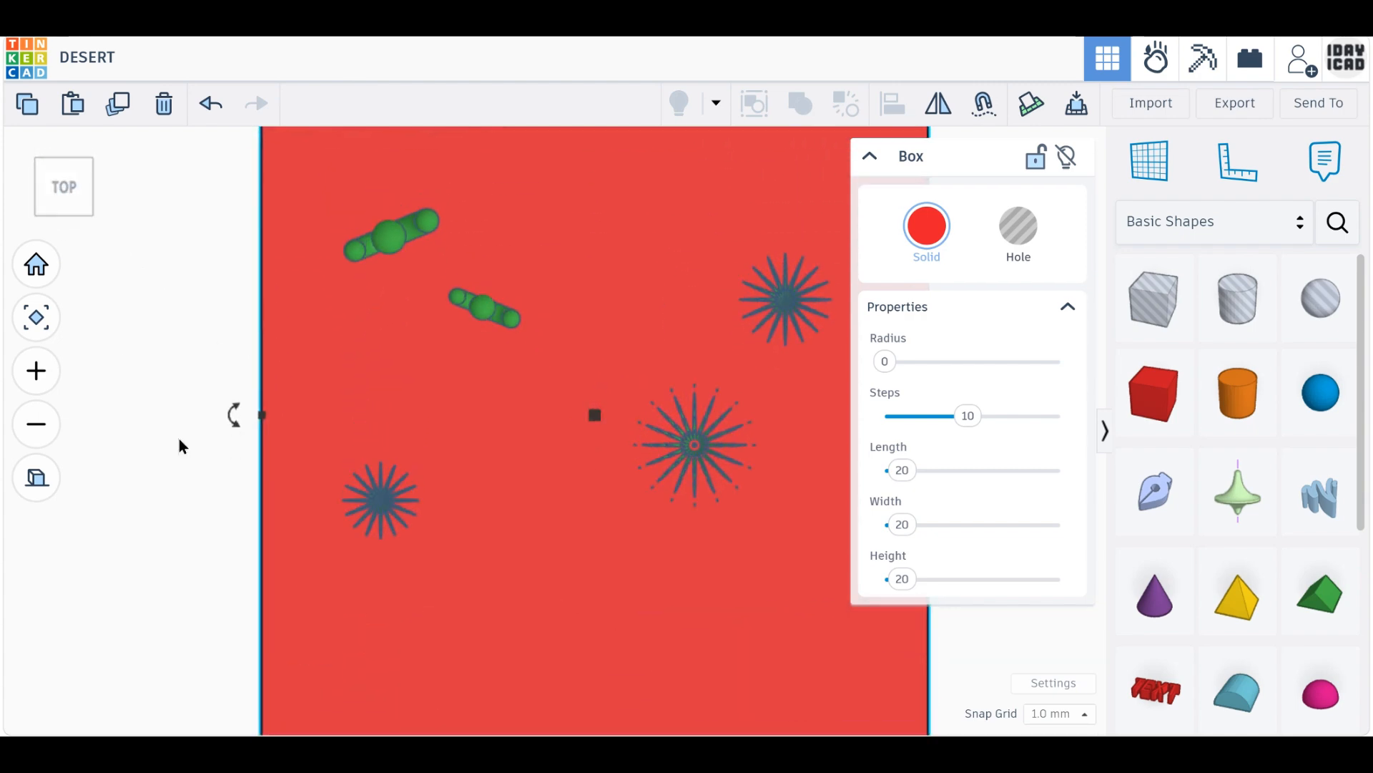
scroll(304, 334, up, 3)
middle_drag(310, 332, 459, 635)
scroll(449, 579, up, 4)
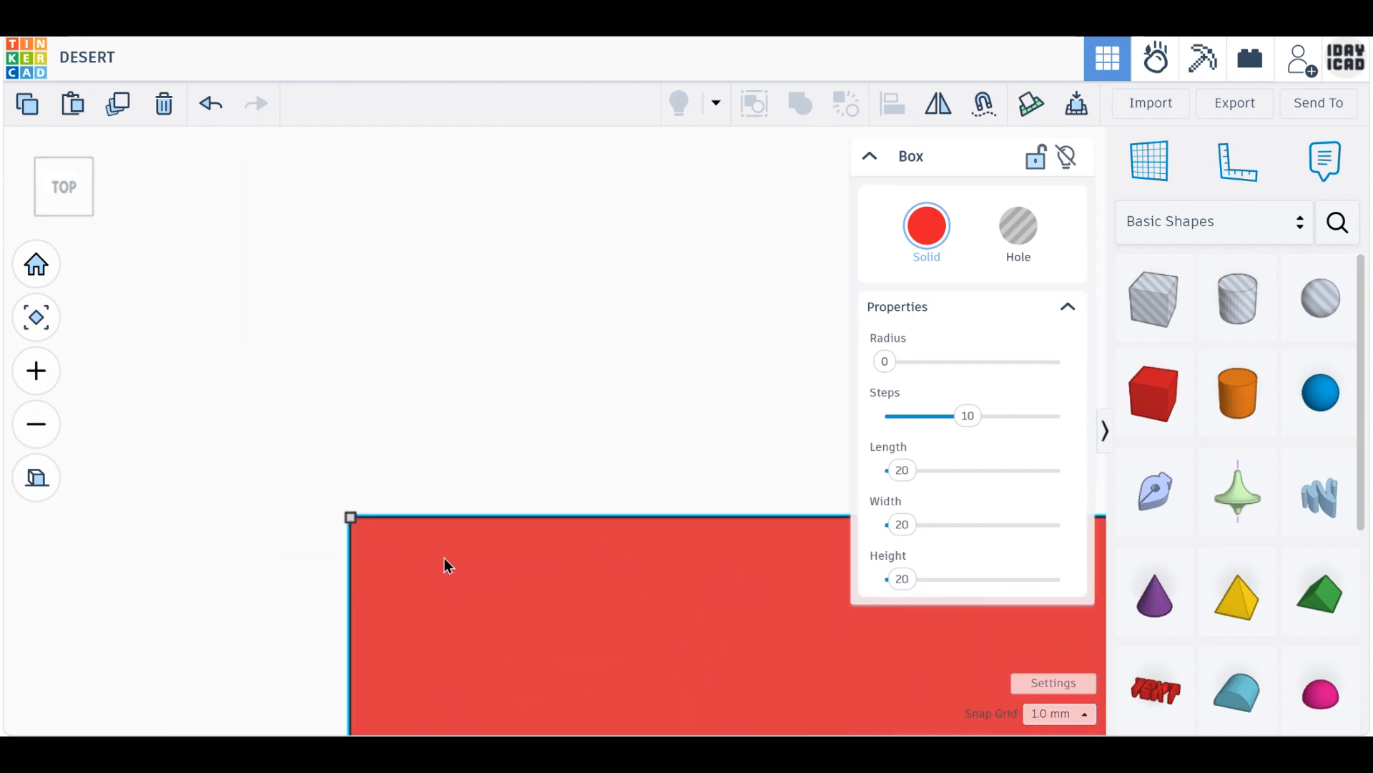
mouse_move(319, 564)
mouse_down()
mouse_move(338, 573)
mouse_move(319, 565)
mouse_up()
Lower the ground box's height to 10 mm and colour it pale sand yellow.
scroll(237, 594, down, 3)
scroll(239, 595, down, 4)
right_drag(544, 497, 509, 344)
middle_drag(618, 571, 522, 351)
drag(597, 417, 594, 450)
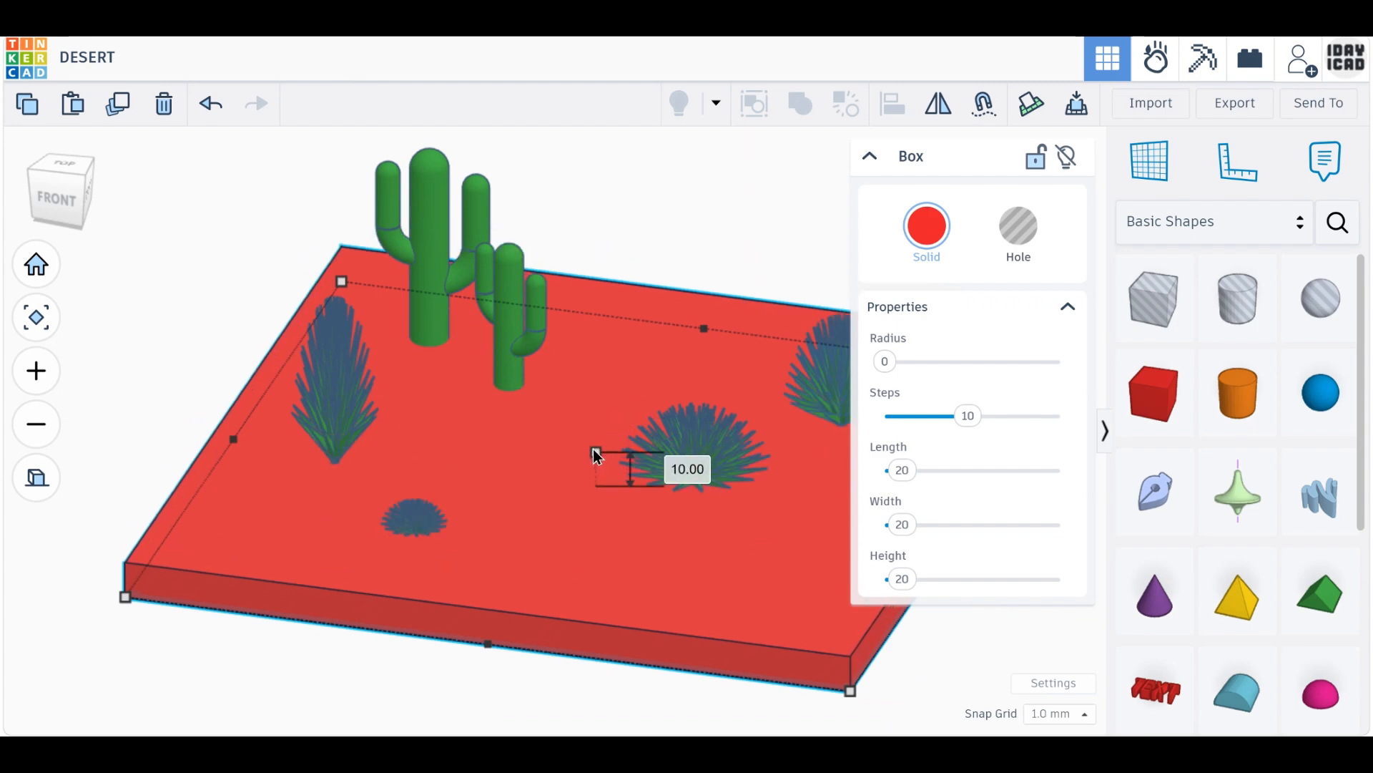
click(926, 226)
click(794, 379)
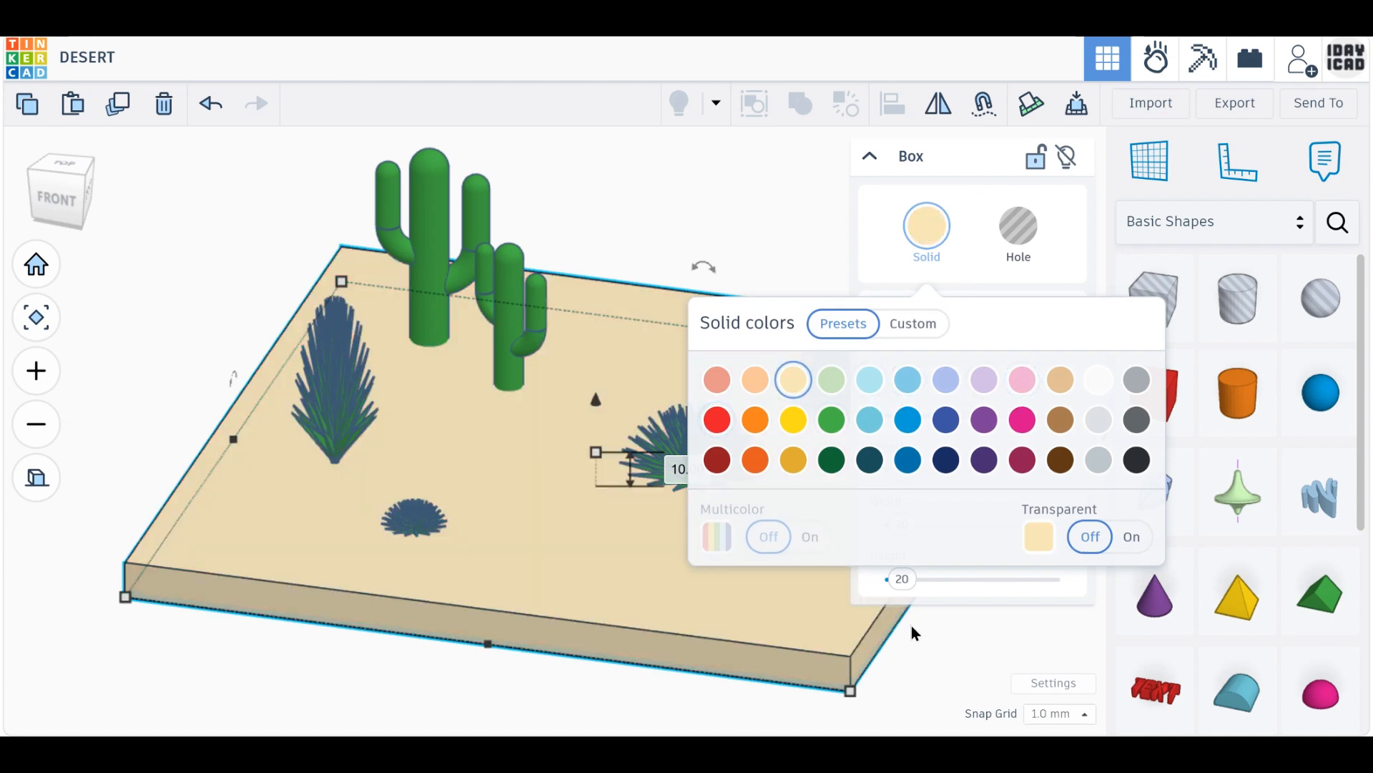
click(946, 659)
key(f)
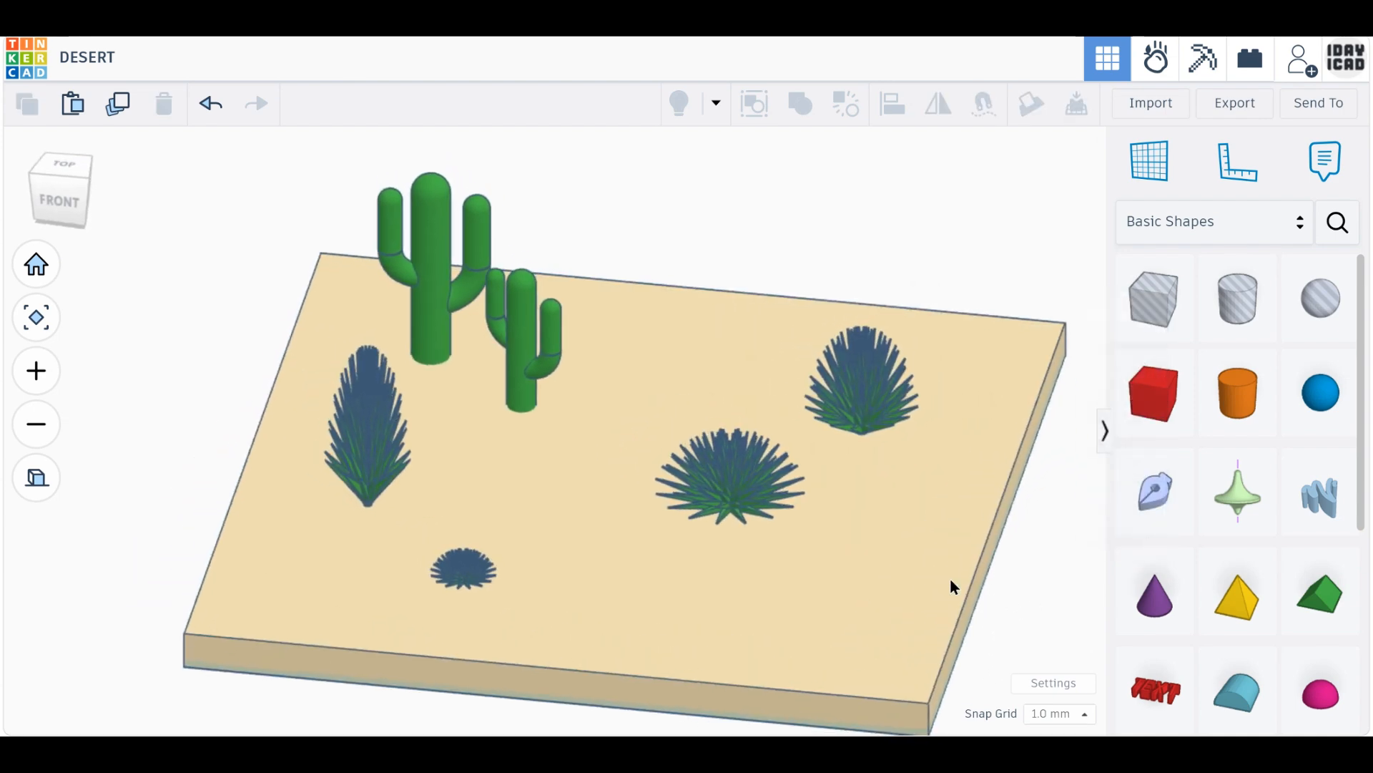
Add a sphere beside the ground, stretch its footprint to about 79 × 83 mm and colour it pale sand yellow.
drag(1316, 397, 928, 613)
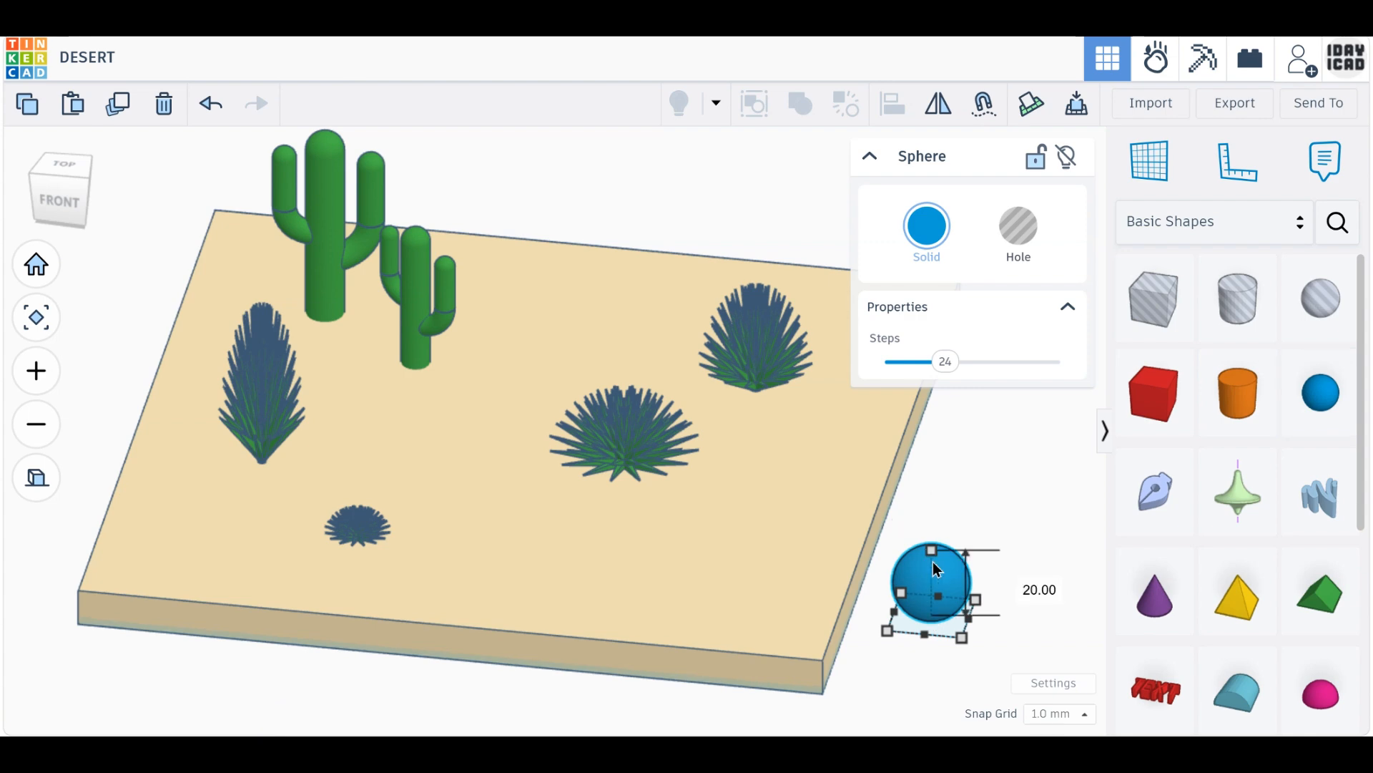
drag(931, 550, 700, 442)
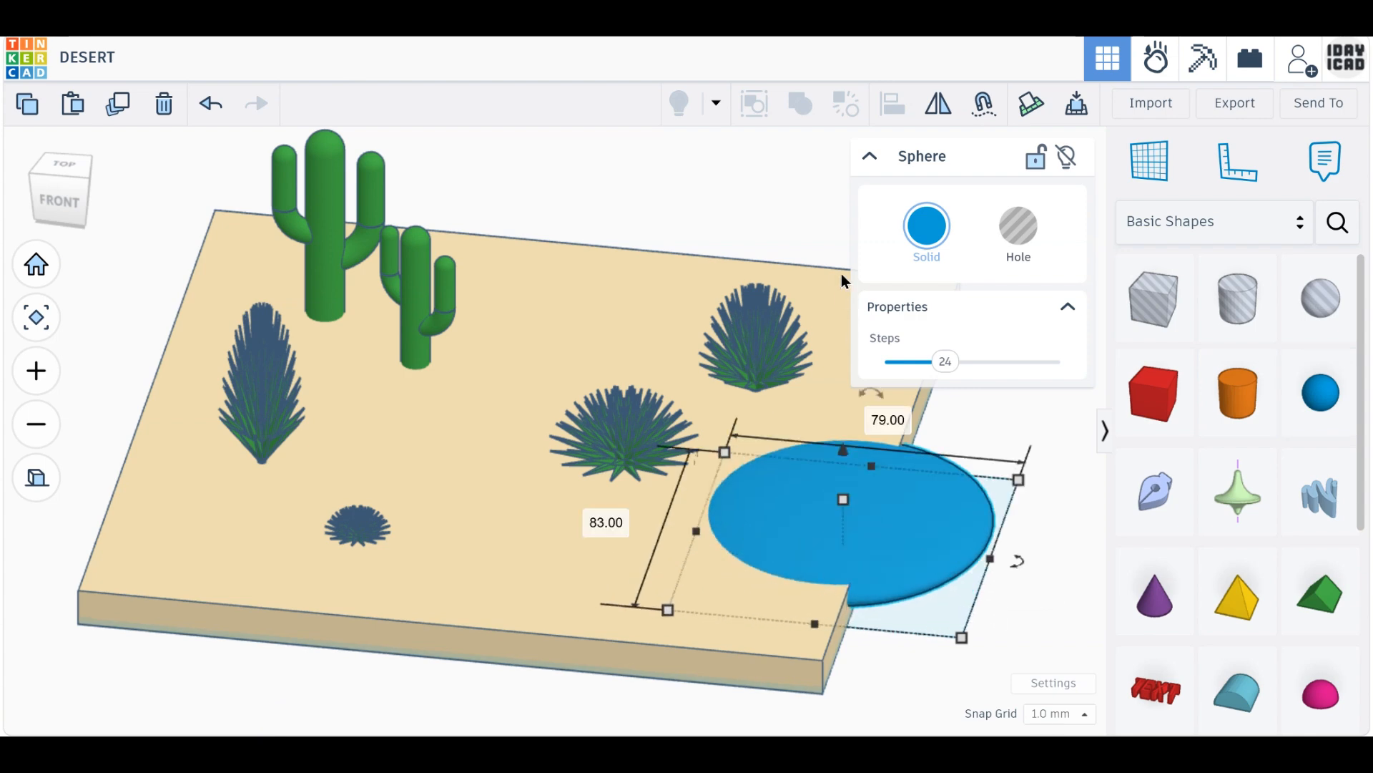
click(915, 258)
click(794, 385)
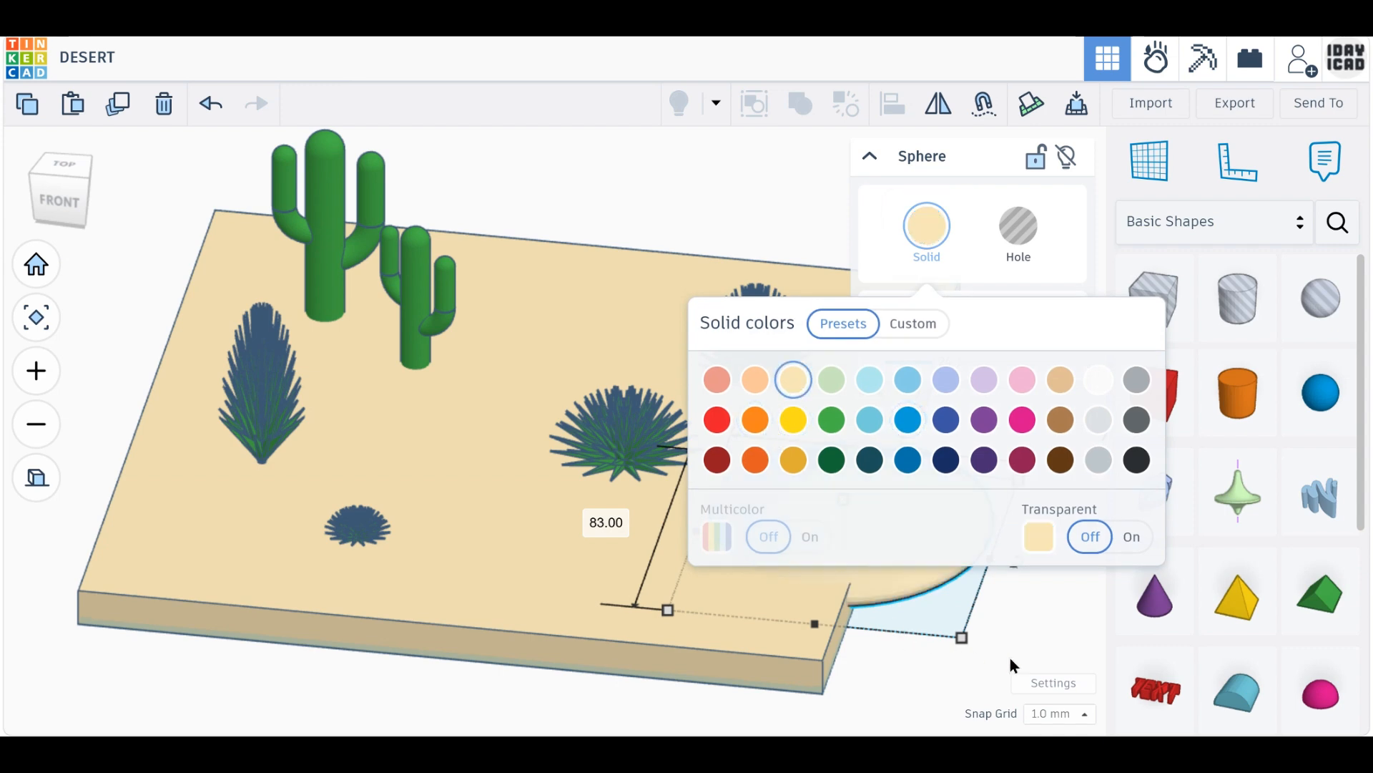
Move the sand mound onto the ground's front right area and add a duplicate of about 70 × 80 mm to its left.
click(710, 581)
drag(744, 609, 752, 610)
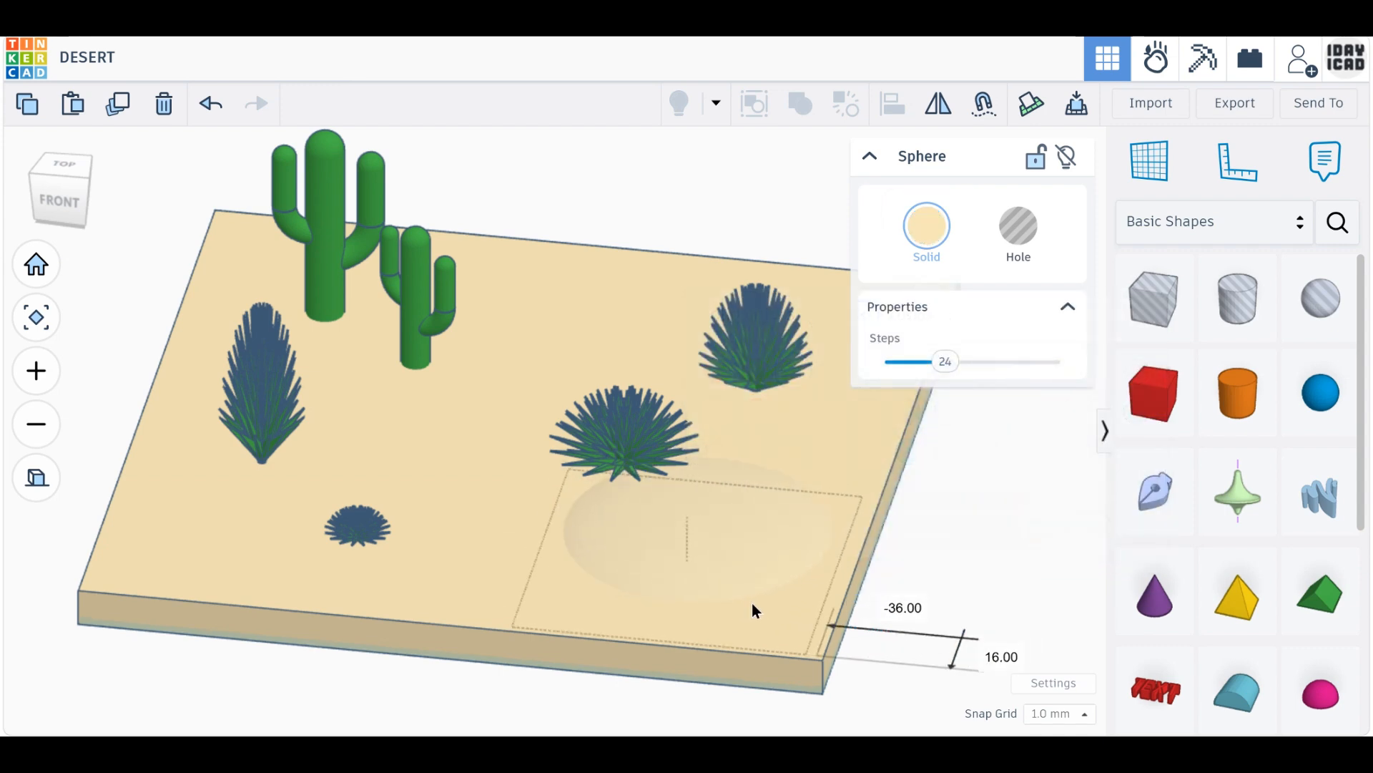
click(122, 113)
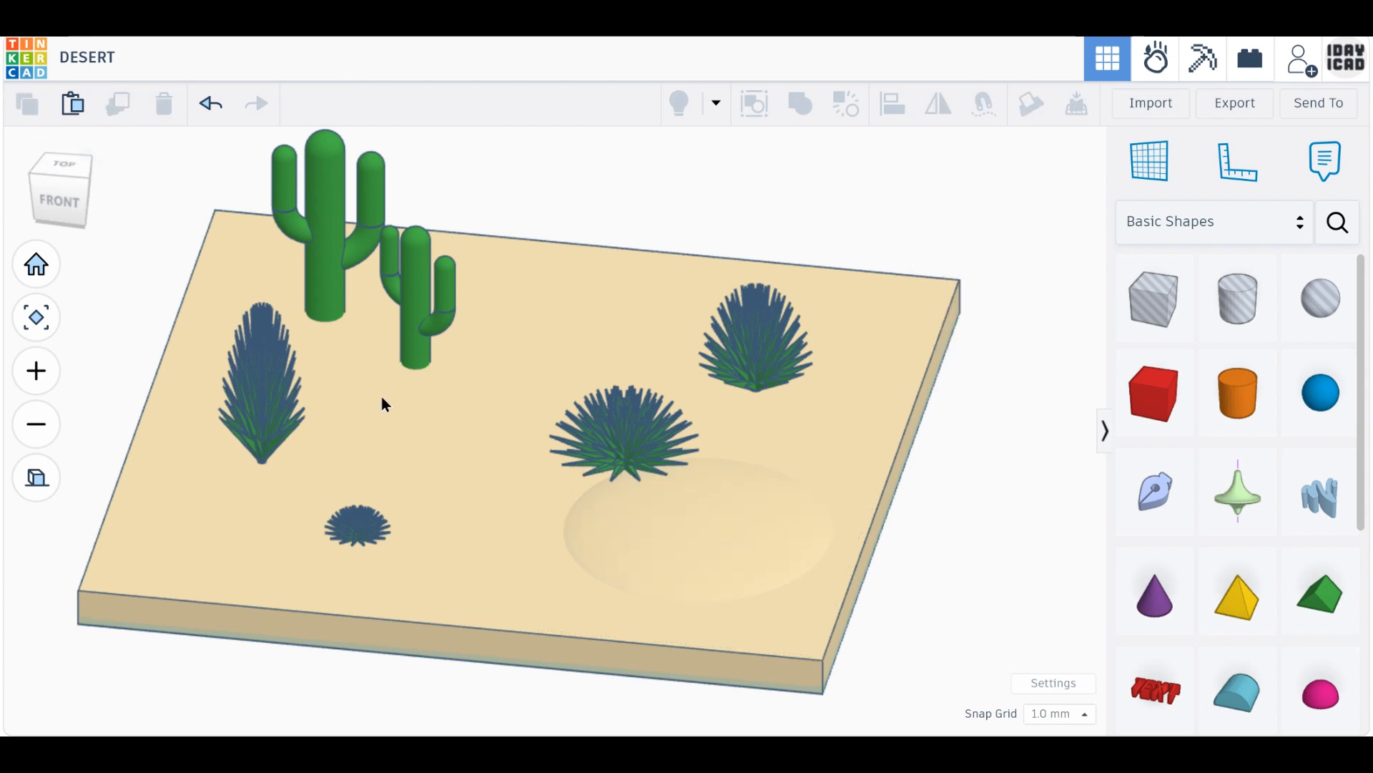
drag(596, 550, 341, 500)
drag(268, 576, 308, 573)
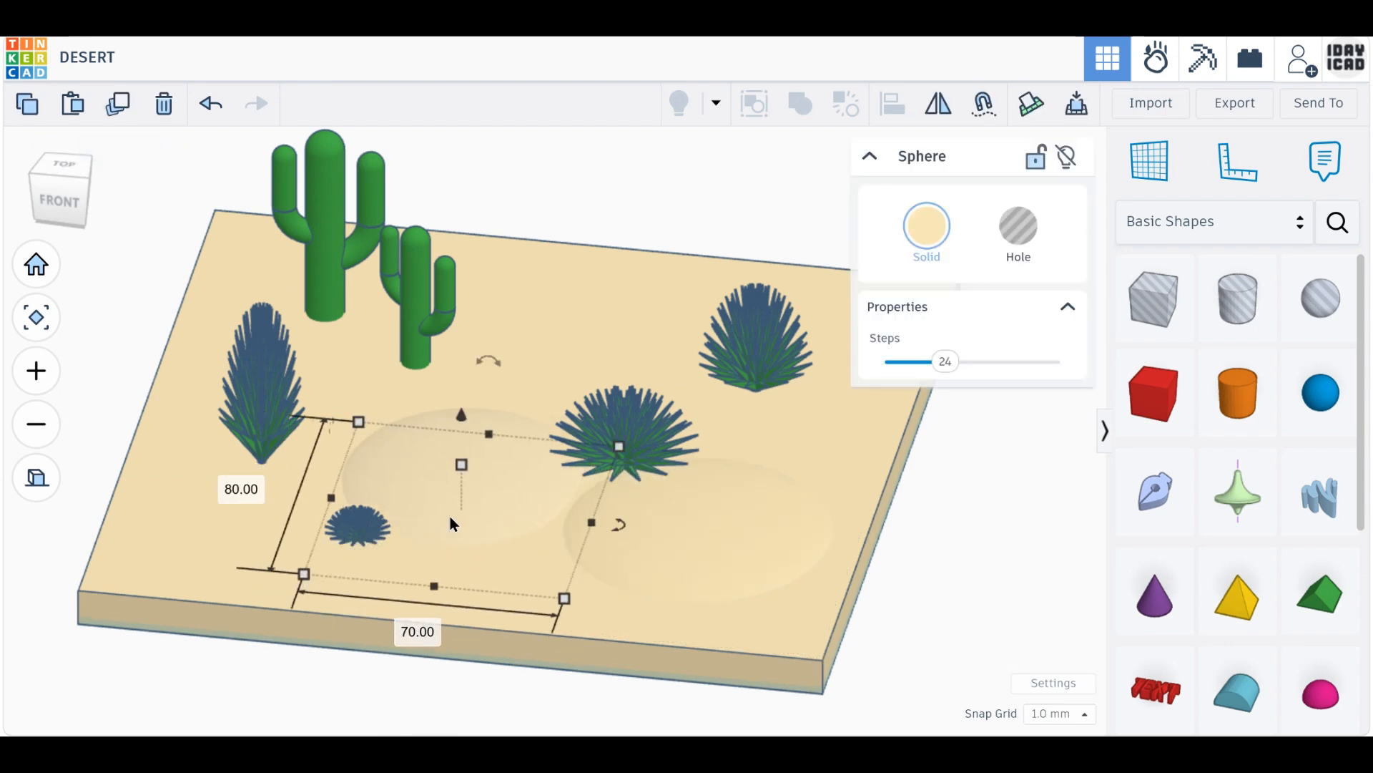
Spread further duplicates of the sand mound over the ground's front centre, the middle and the spot beneath the tall cactus.
drag(516, 515, 608, 567)
click(119, 109)
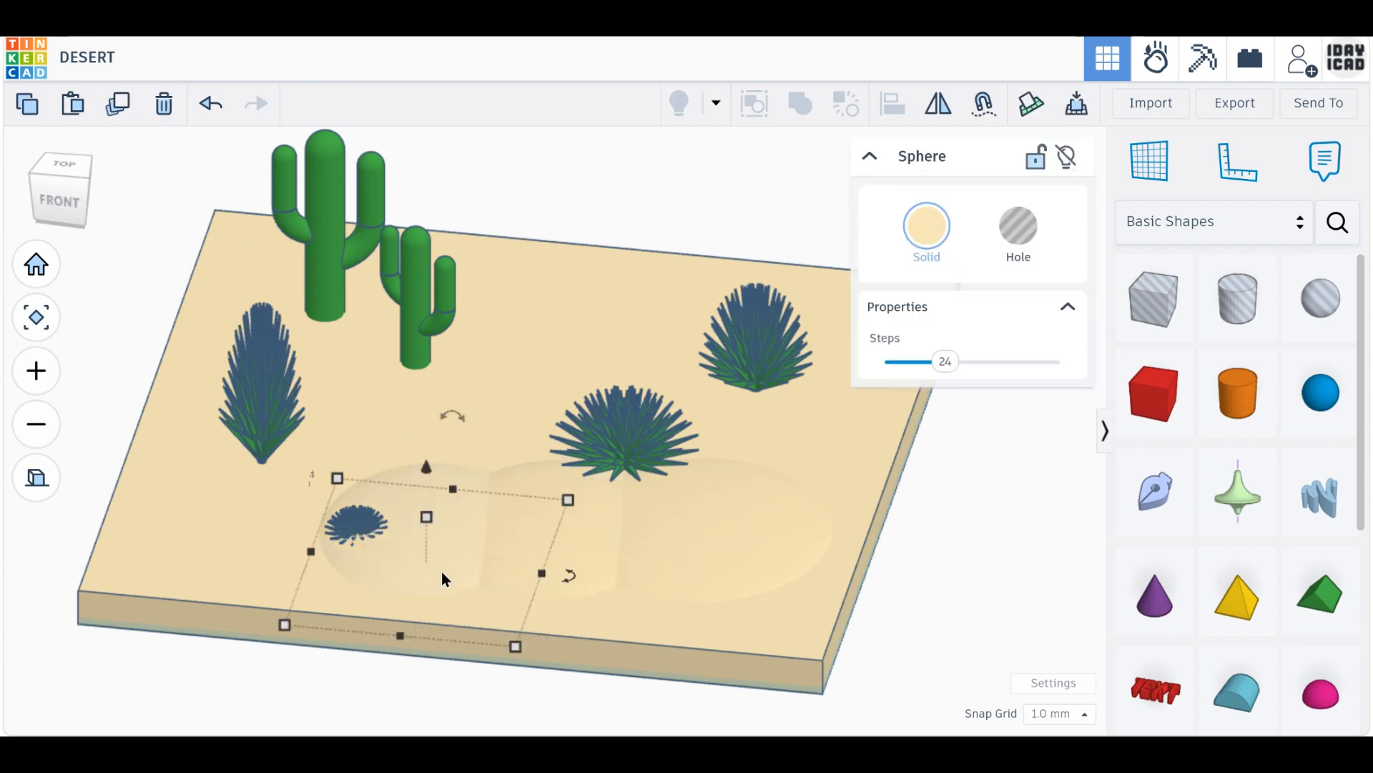
drag(442, 570, 493, 493)
click(119, 110)
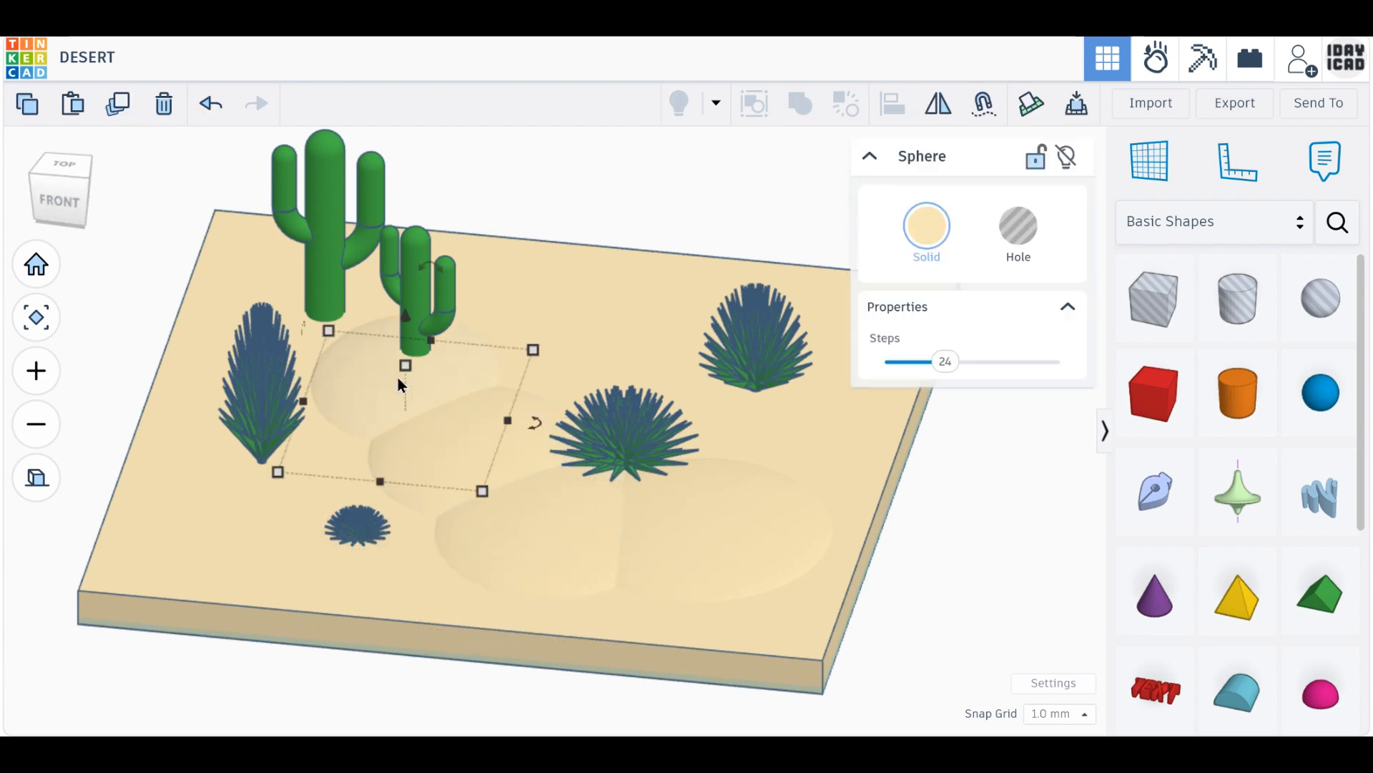
drag(345, 378, 410, 325)
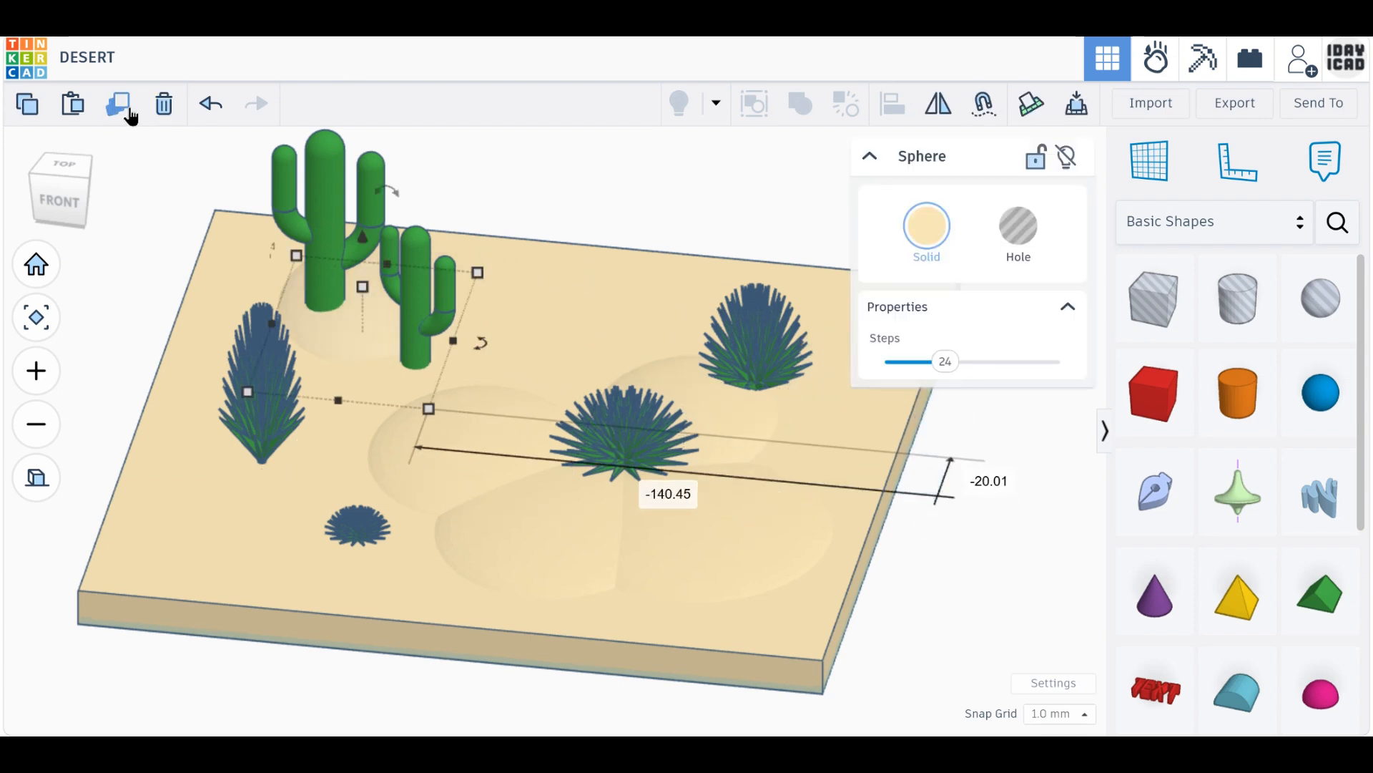
Duplicate the sand mound and place the copy in the ground's front left corner, beside the smallest spiky plant.
click(119, 108)
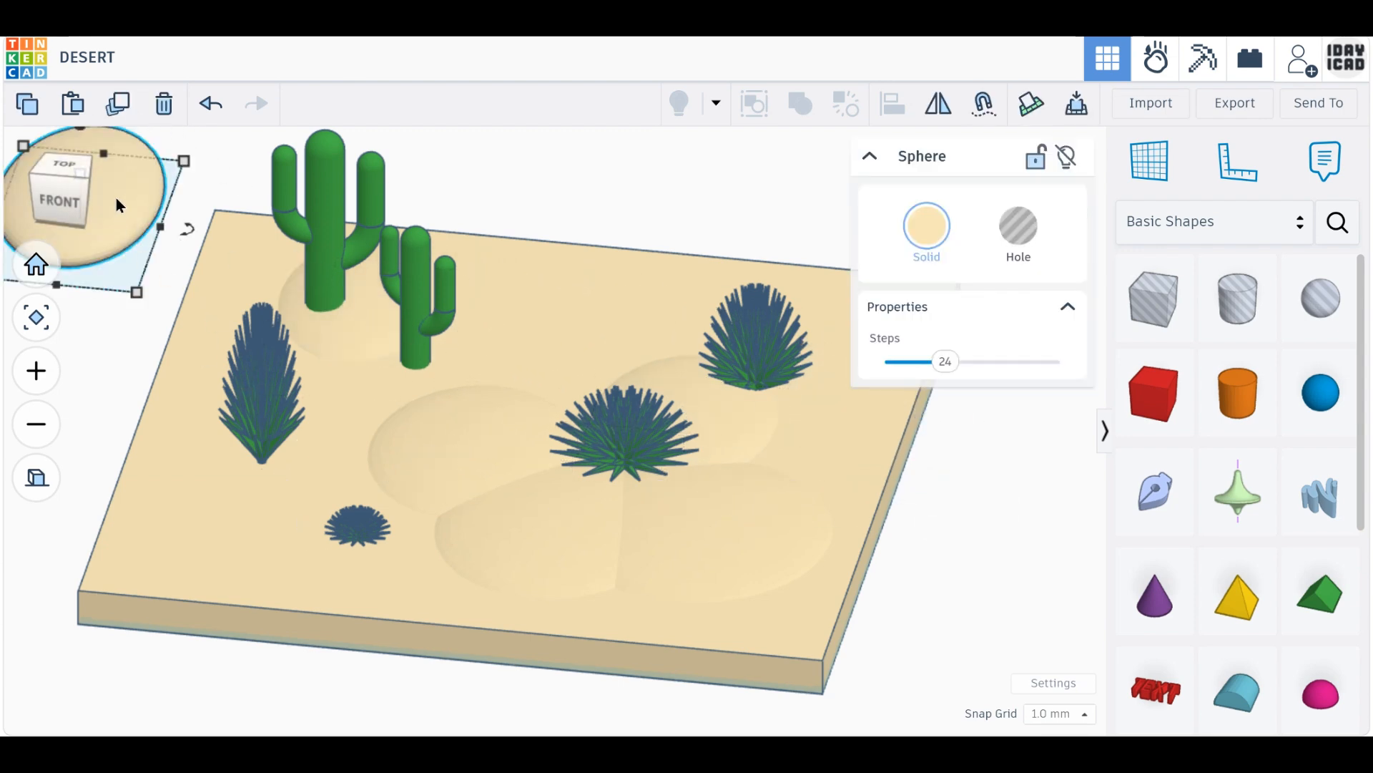
middle_drag(221, 526, 341, 577)
drag(212, 294, 342, 551)
drag(445, 544, 526, 524)
Duplicate the mound to the back of the ground right of the cacti and resize it to about 98 × 64 mm.
click(128, 119)
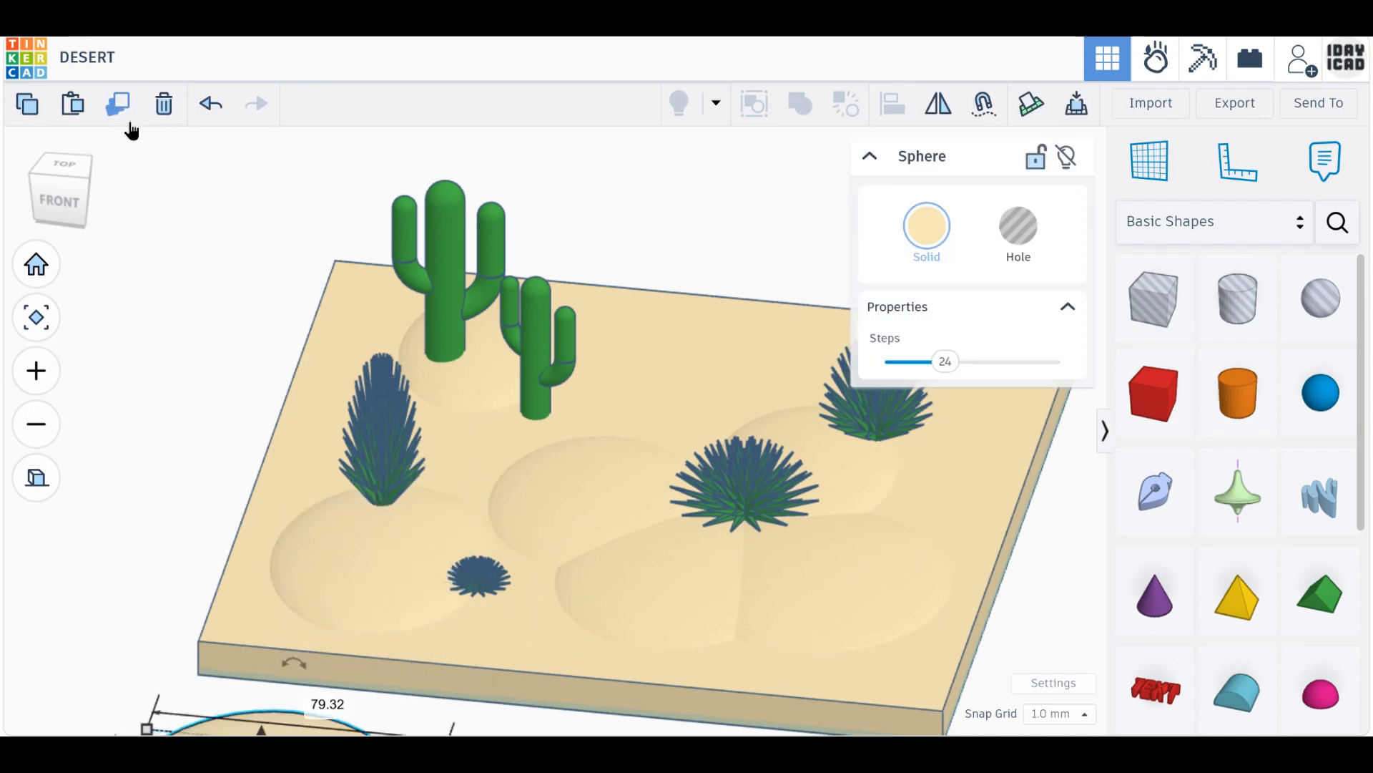
scroll(317, 654, down, 4)
drag(392, 680, 693, 385)
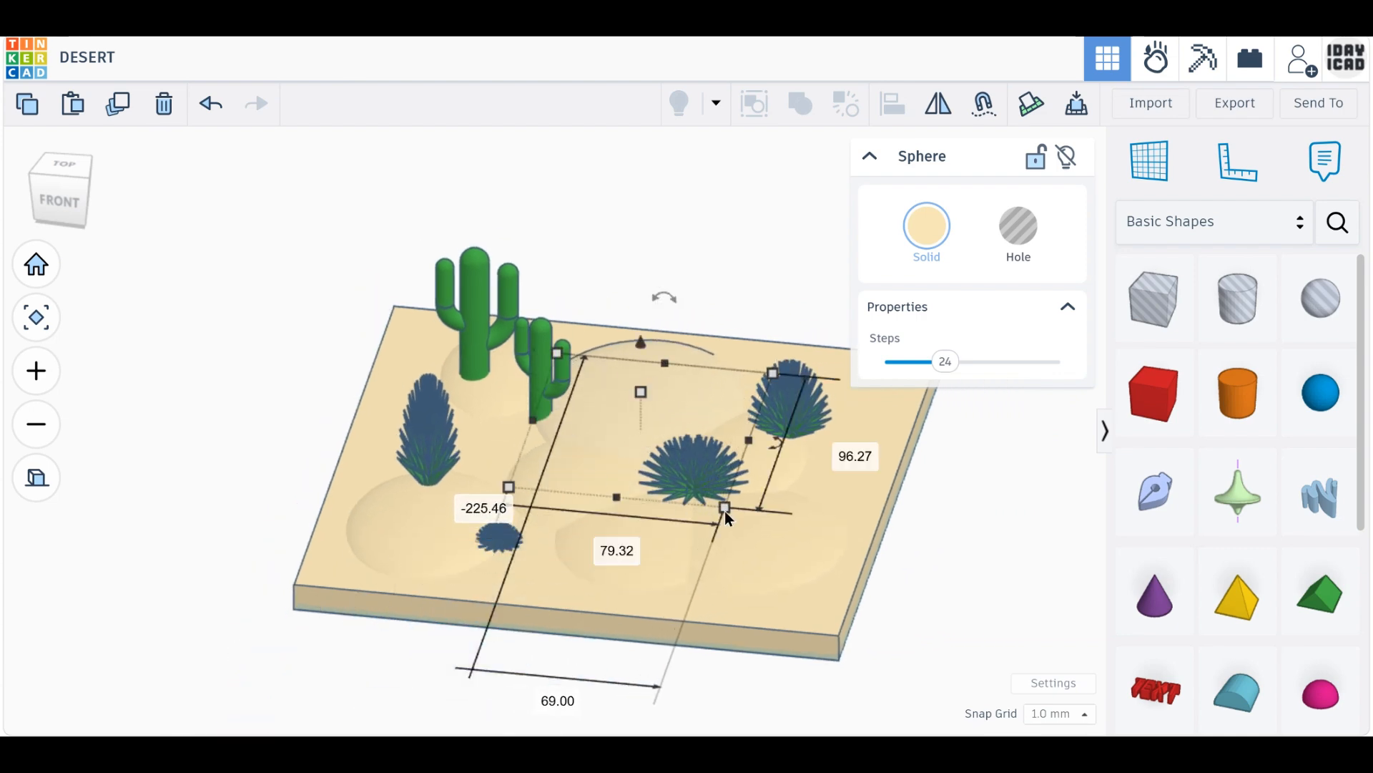
drag(724, 507, 789, 466)
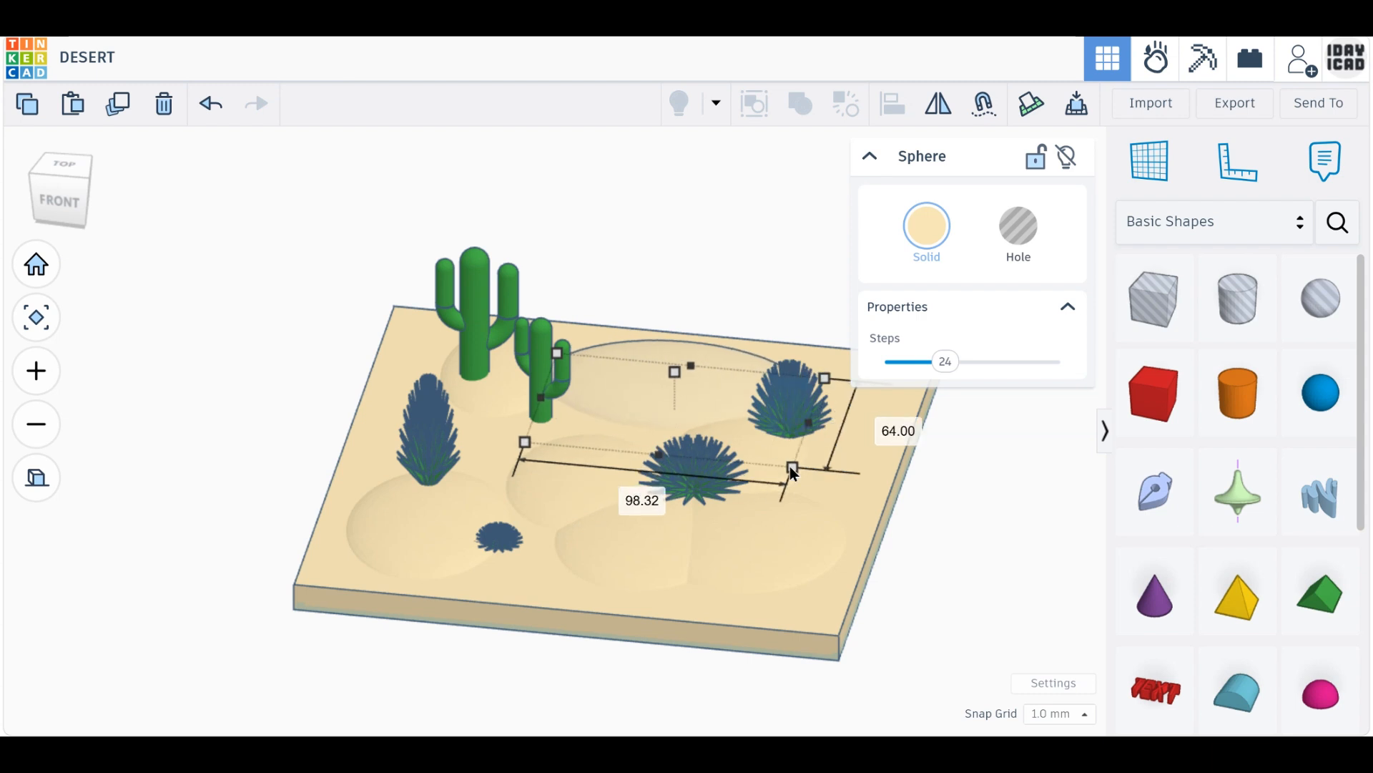
Duplicate the back mound, resize it to about 130 × 104 mm, rotate it -22.5° and move it toward the ground's left side.
click(129, 111)
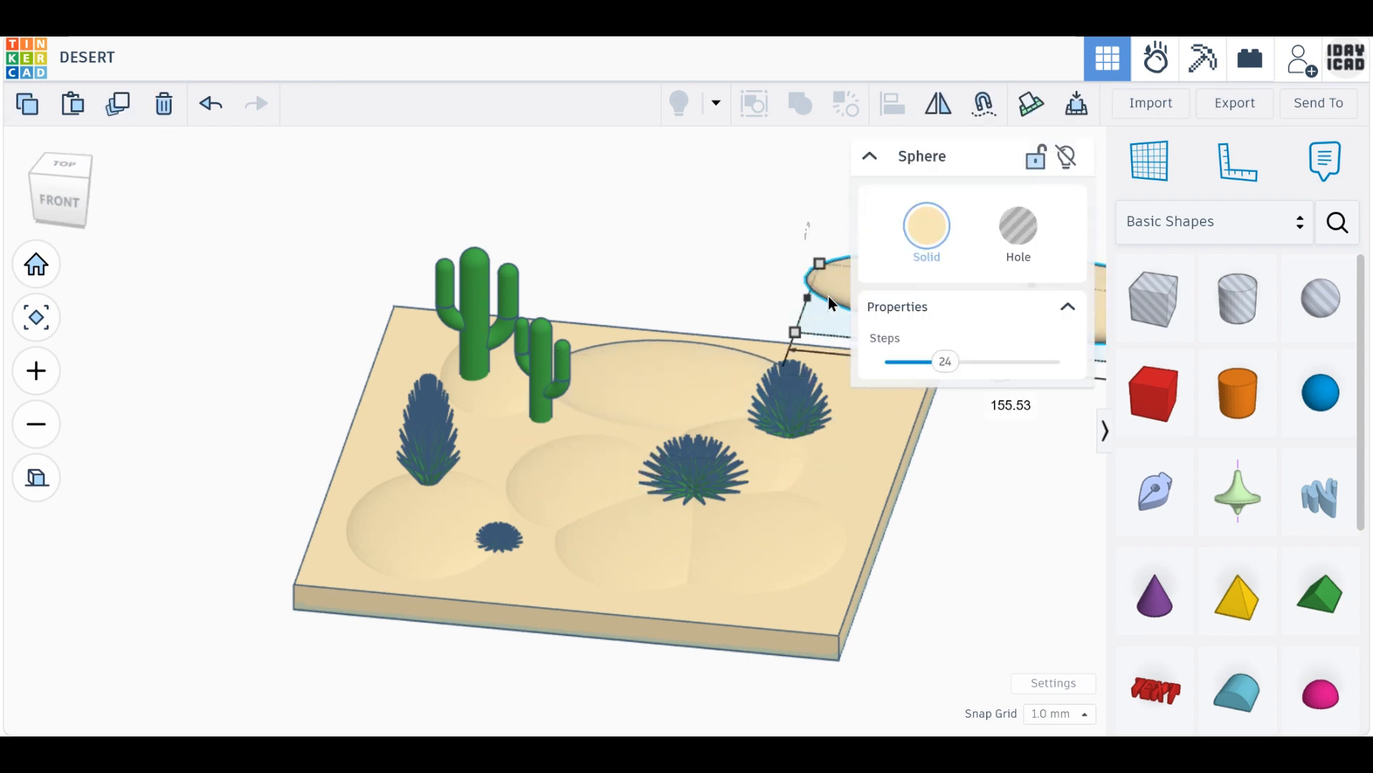
drag(828, 294, 444, 437)
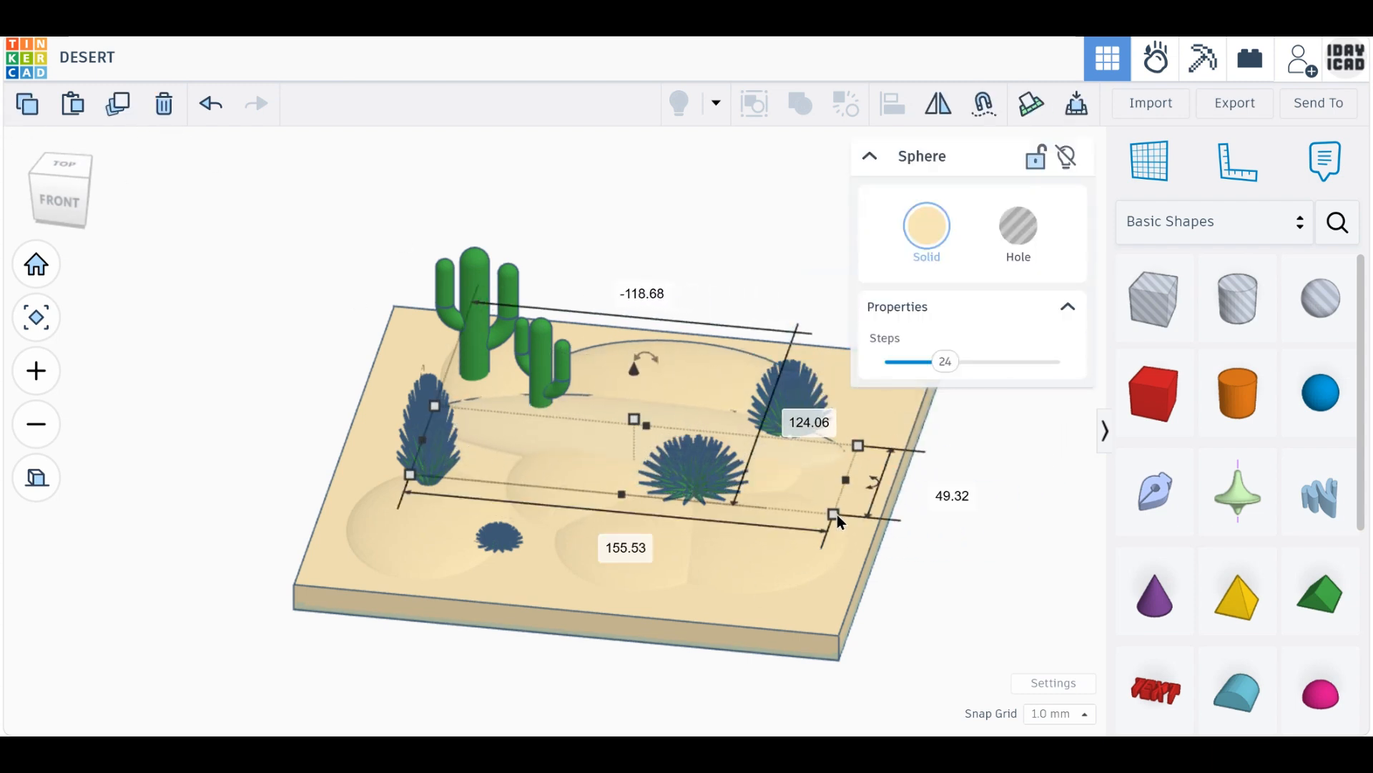
drag(836, 514, 736, 582)
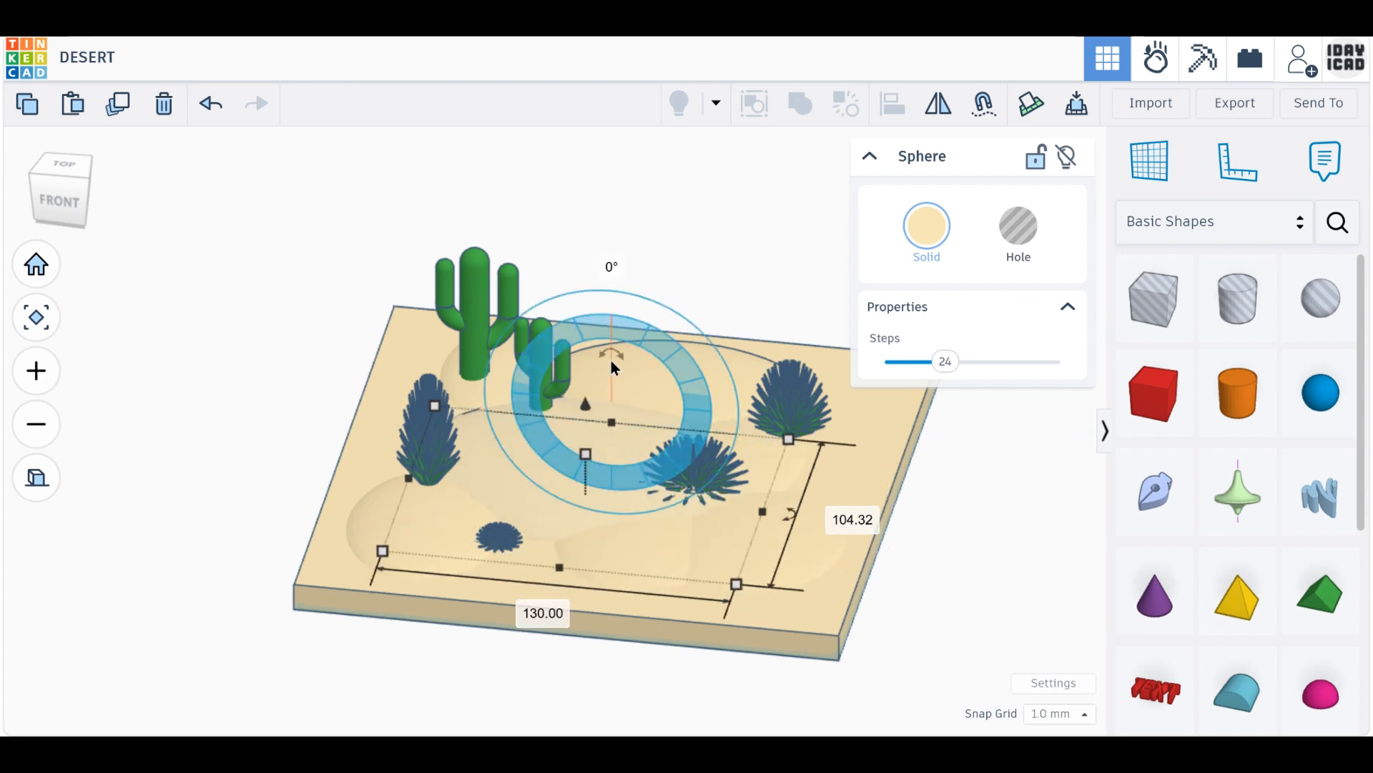
drag(791, 513, 761, 555)
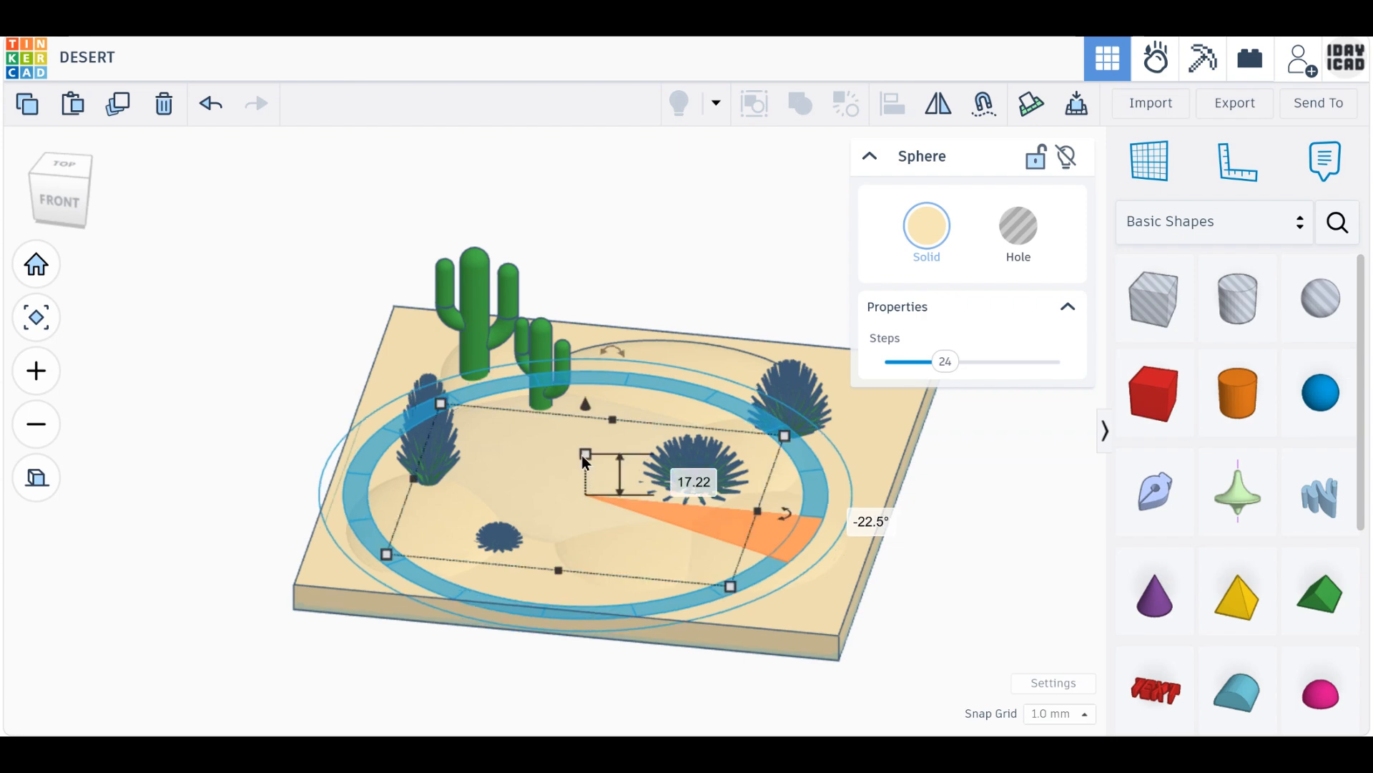
drag(581, 455, 588, 465)
drag(496, 449, 422, 443)
Duplicate the central sand mound and place the copy slightly behind it, next to the smaller cactus.
click(247, 466)
right_drag(247, 466, 285, 514)
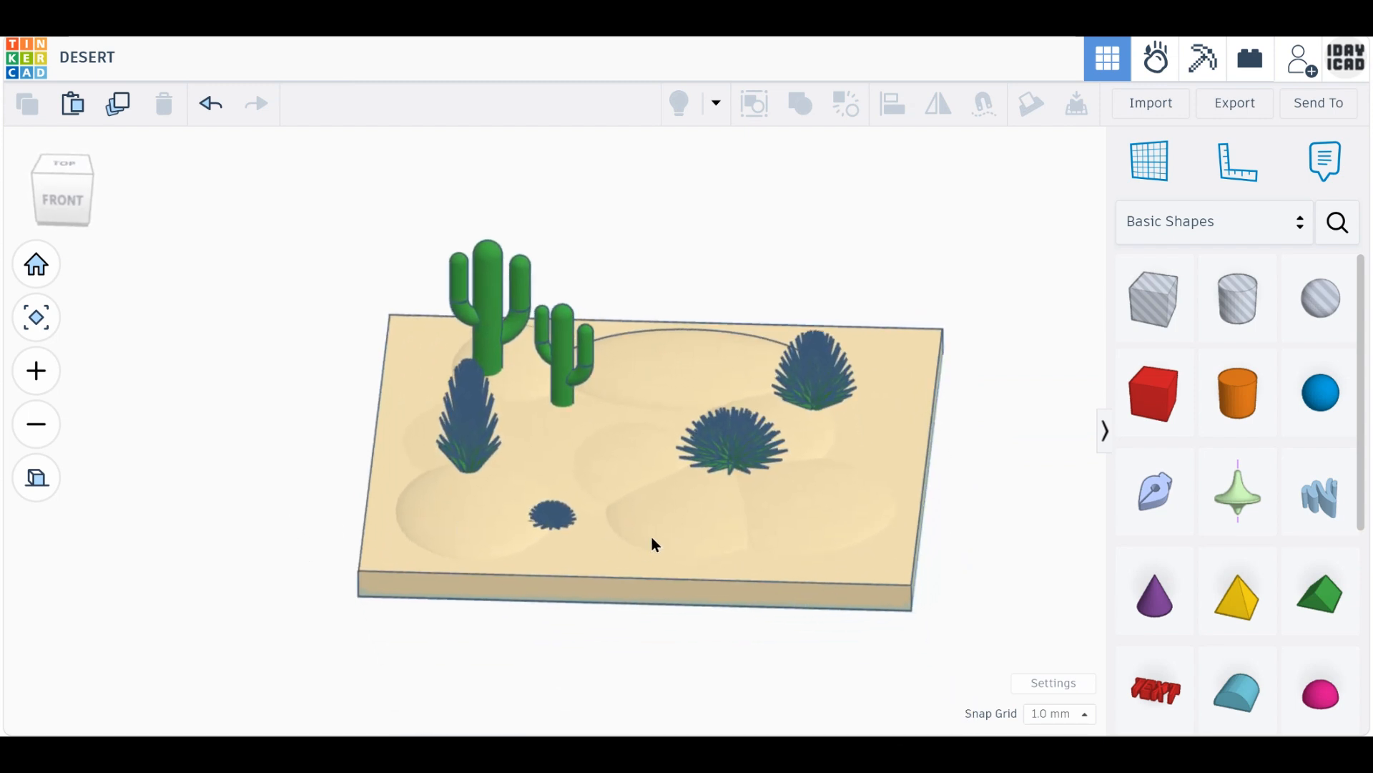
right_drag(655, 544, 620, 508)
click(620, 508)
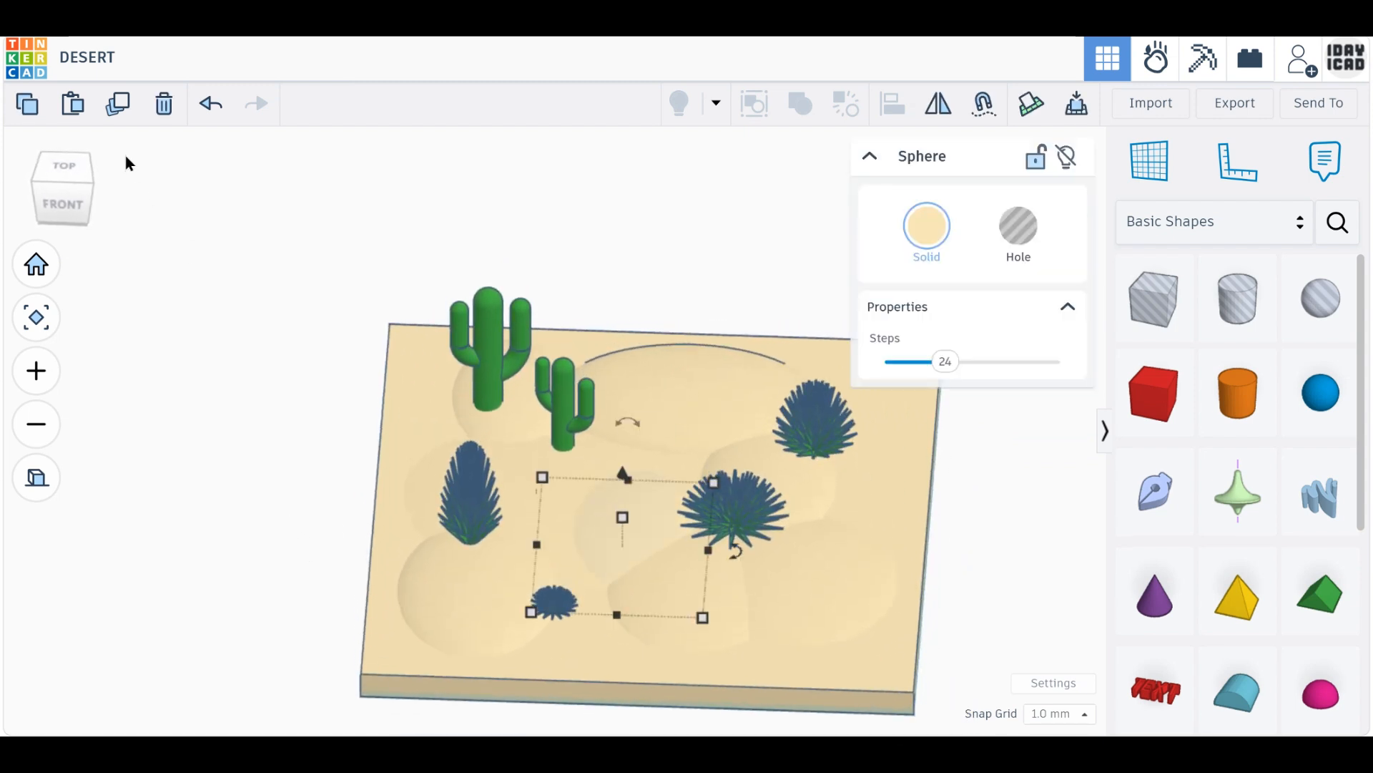
click(114, 105)
drag(641, 517, 651, 448)
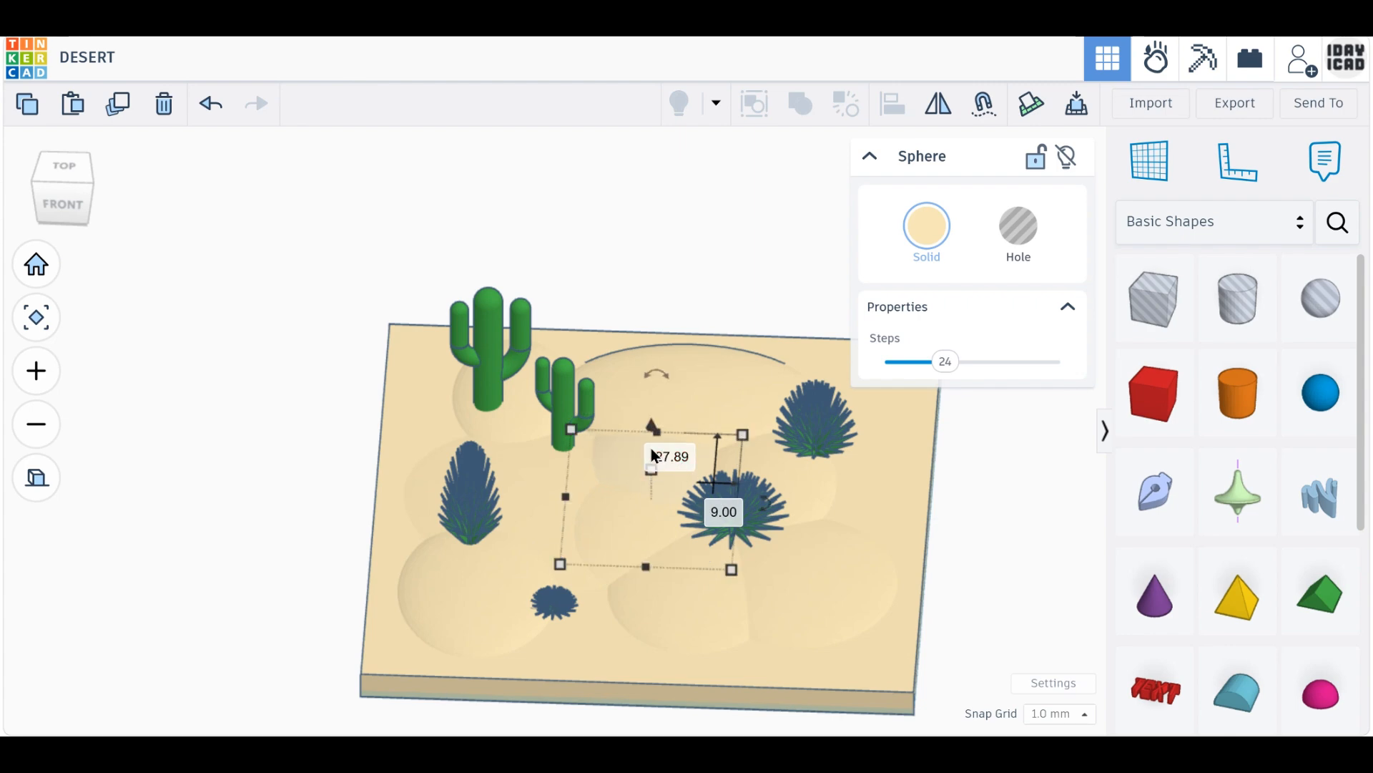
Fine-tune the new central mound's position and place another duplicate of it toward the tall spiky plant on the left.
right_drag(693, 512, 787, 530)
drag(710, 411, 702, 401)
right_drag(776, 539, 718, 550)
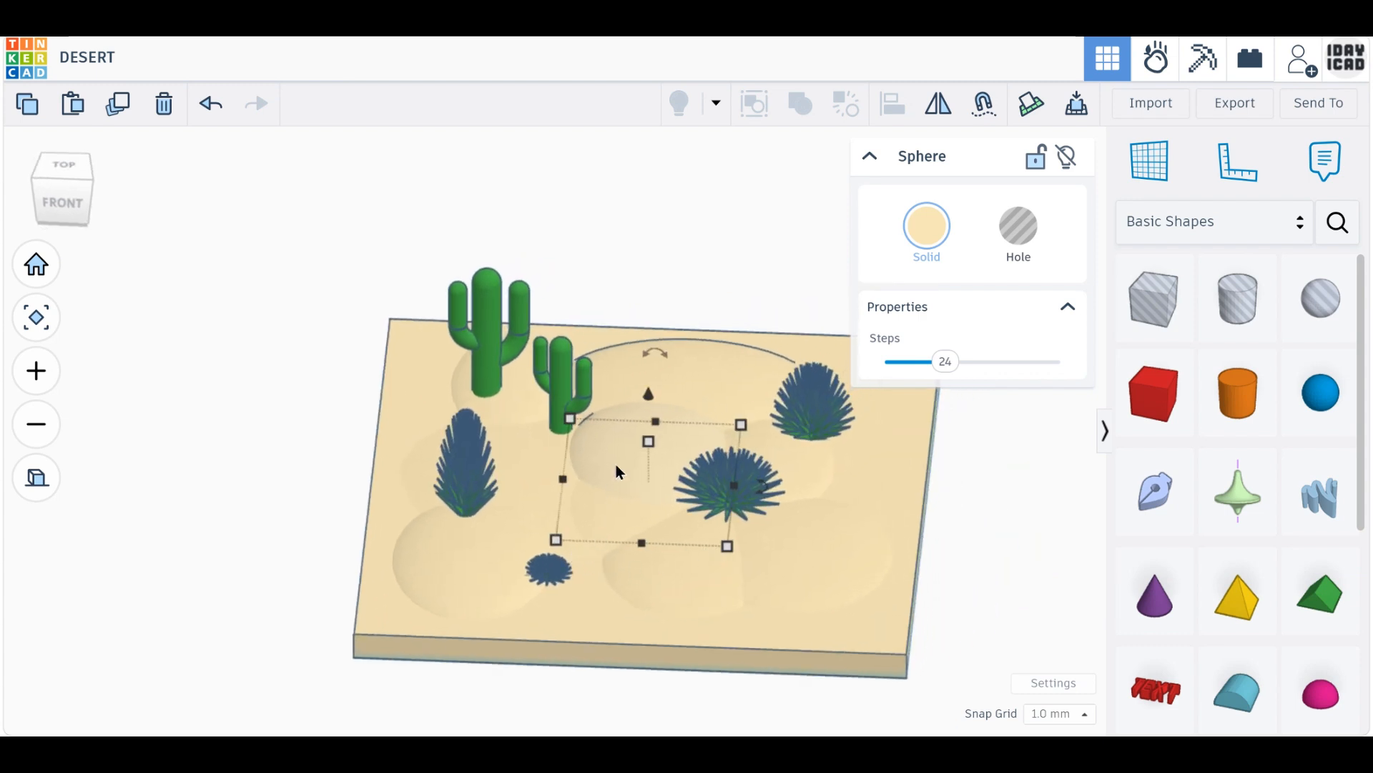
click(118, 103)
drag(615, 472, 570, 443)
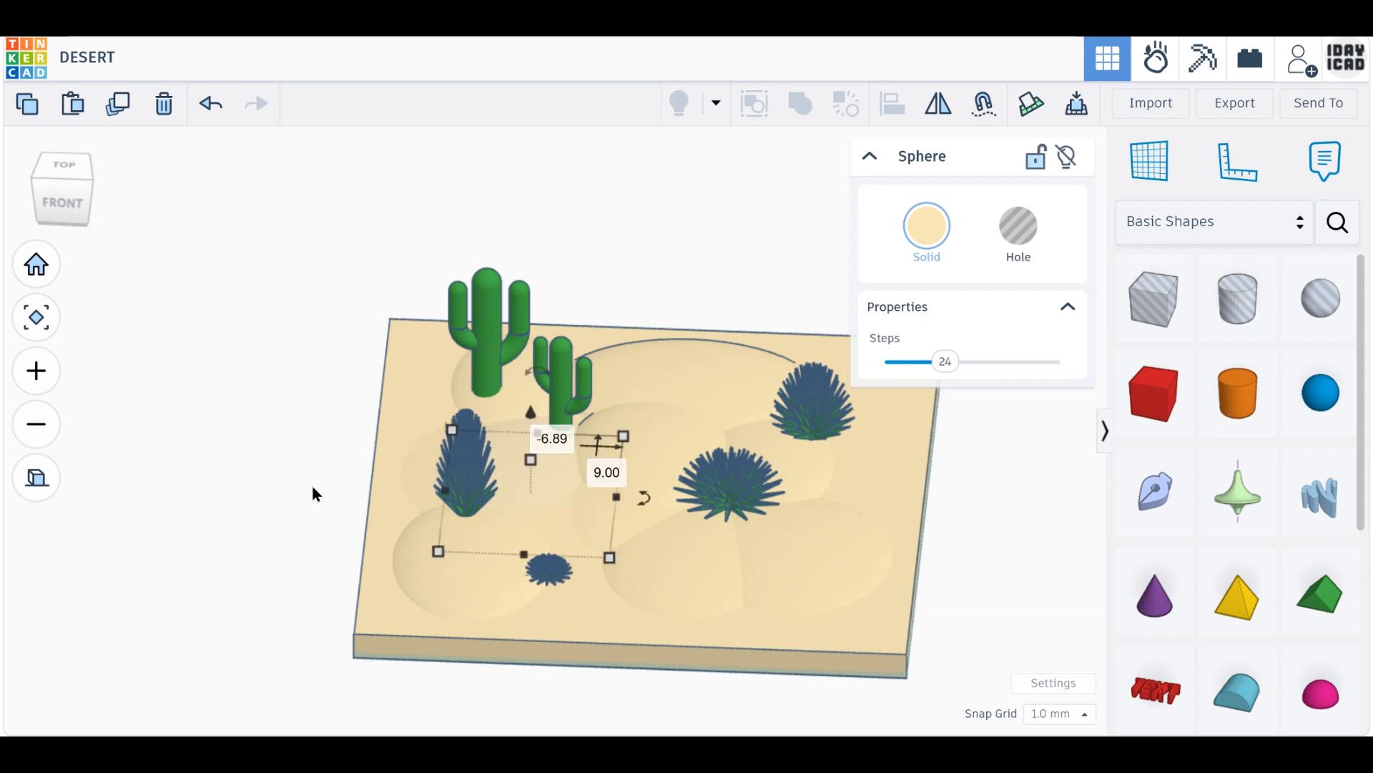
Add another mound copy along the ground's right edge and stretch it to about 52 × 126 mm.
drag(533, 494, 694, 573)
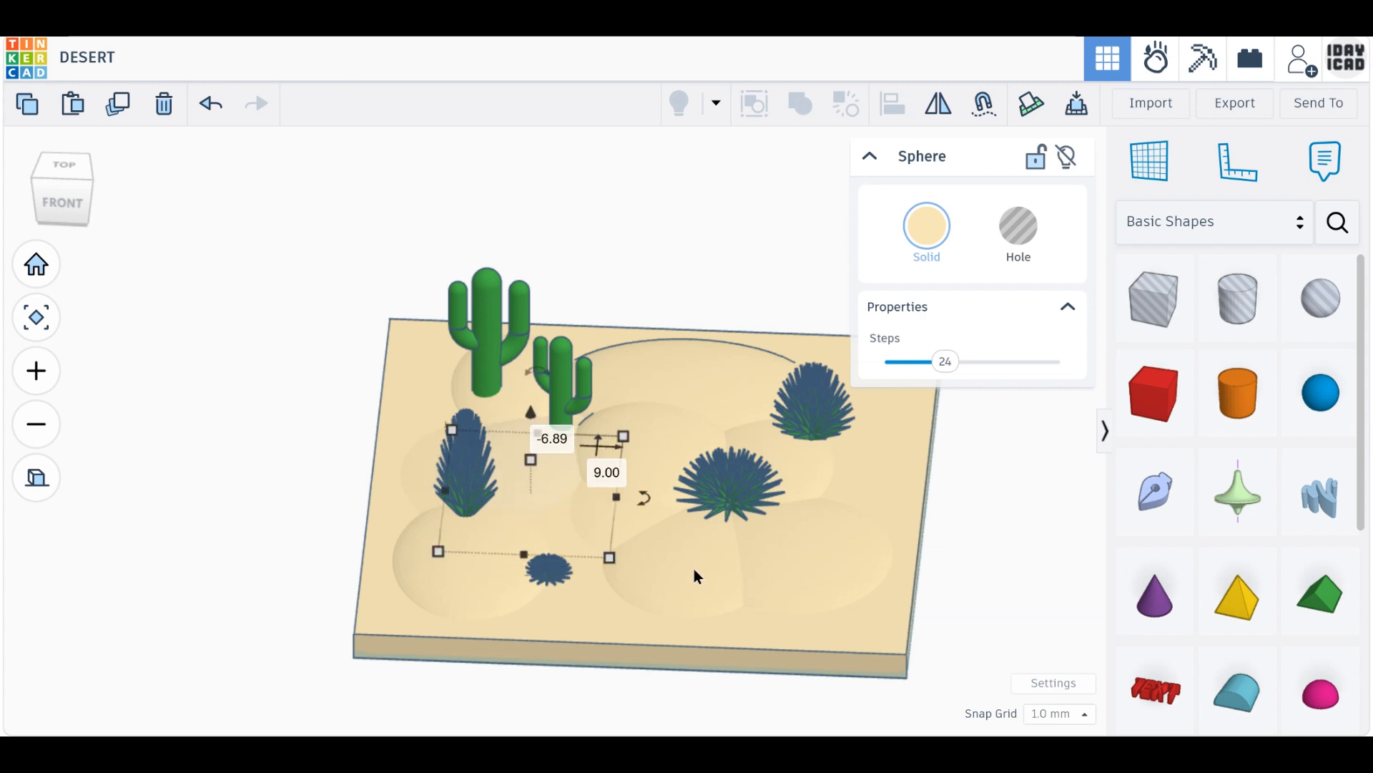
click(112, 107)
drag(664, 569, 818, 465)
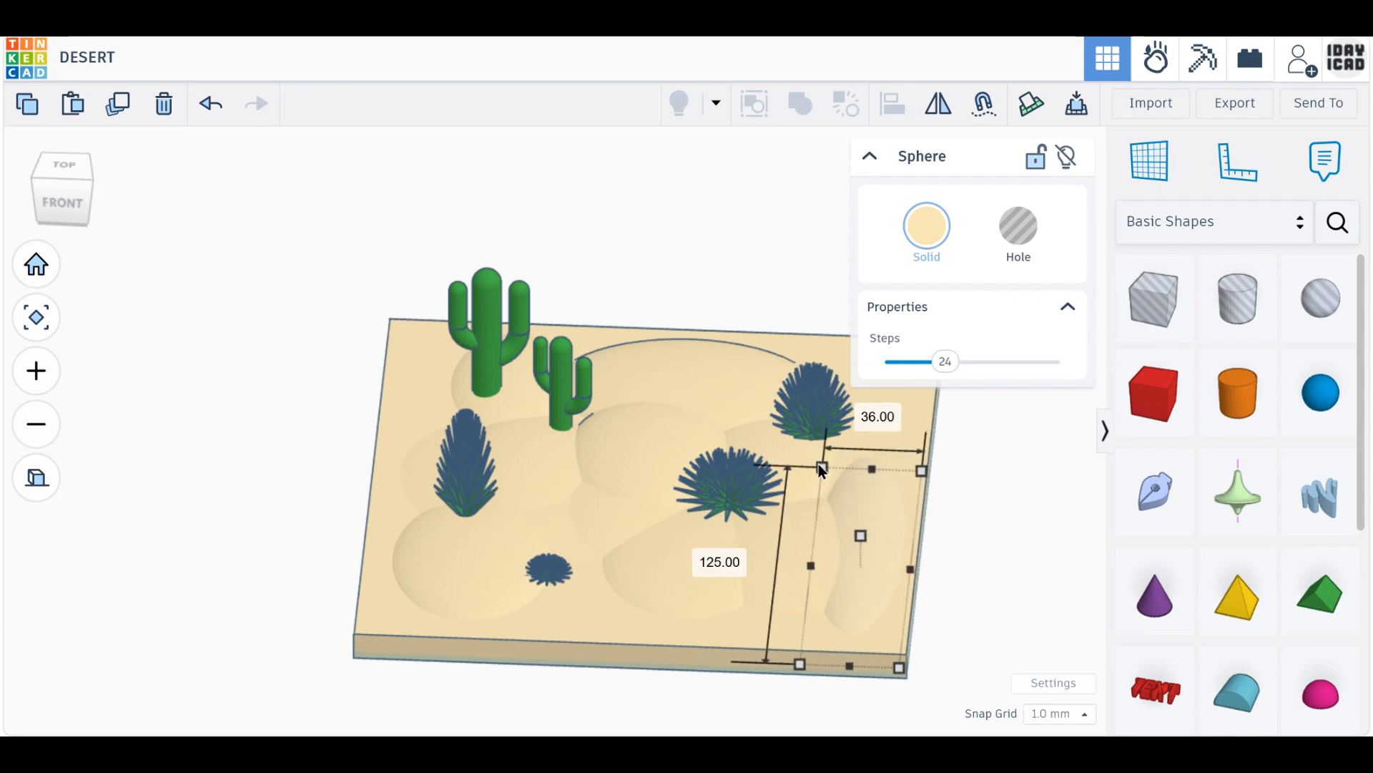
click(72, 174)
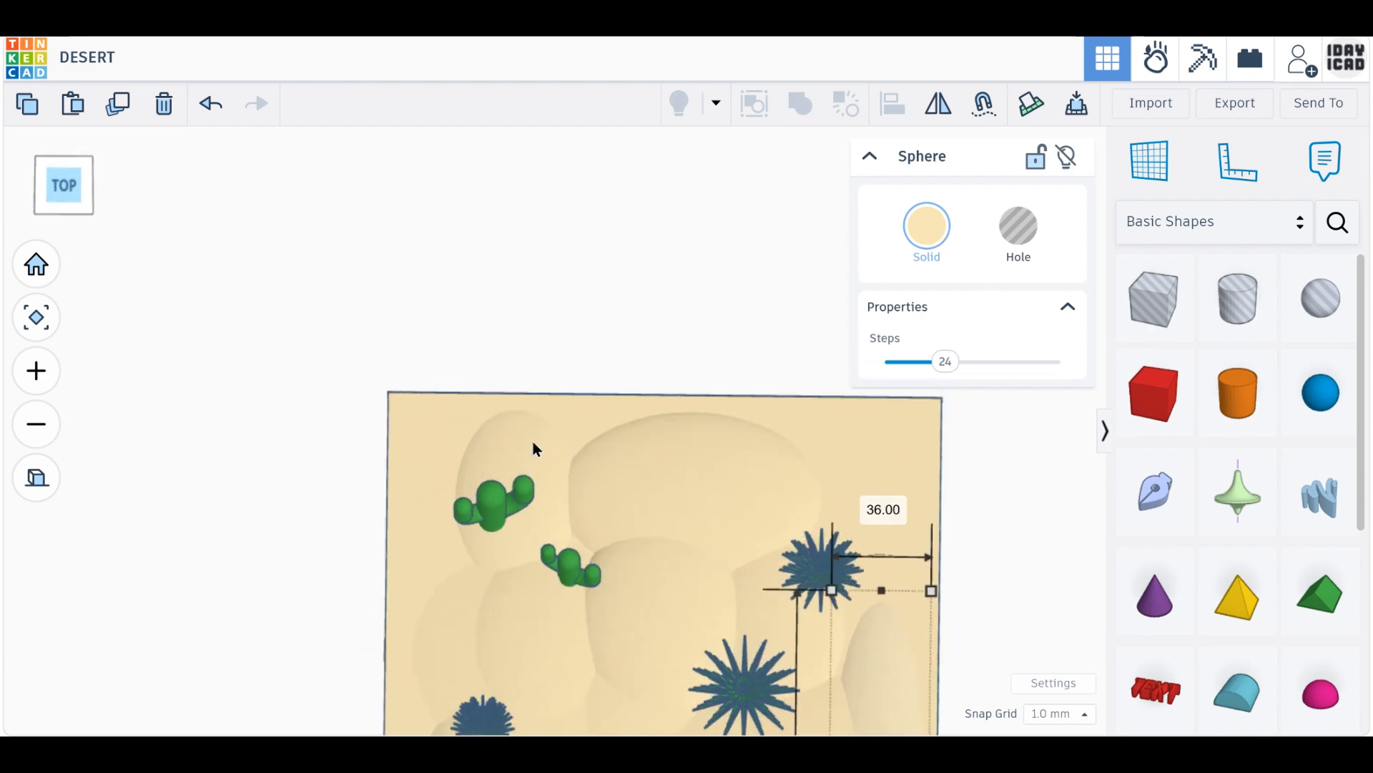
drag(724, 408, 680, 405)
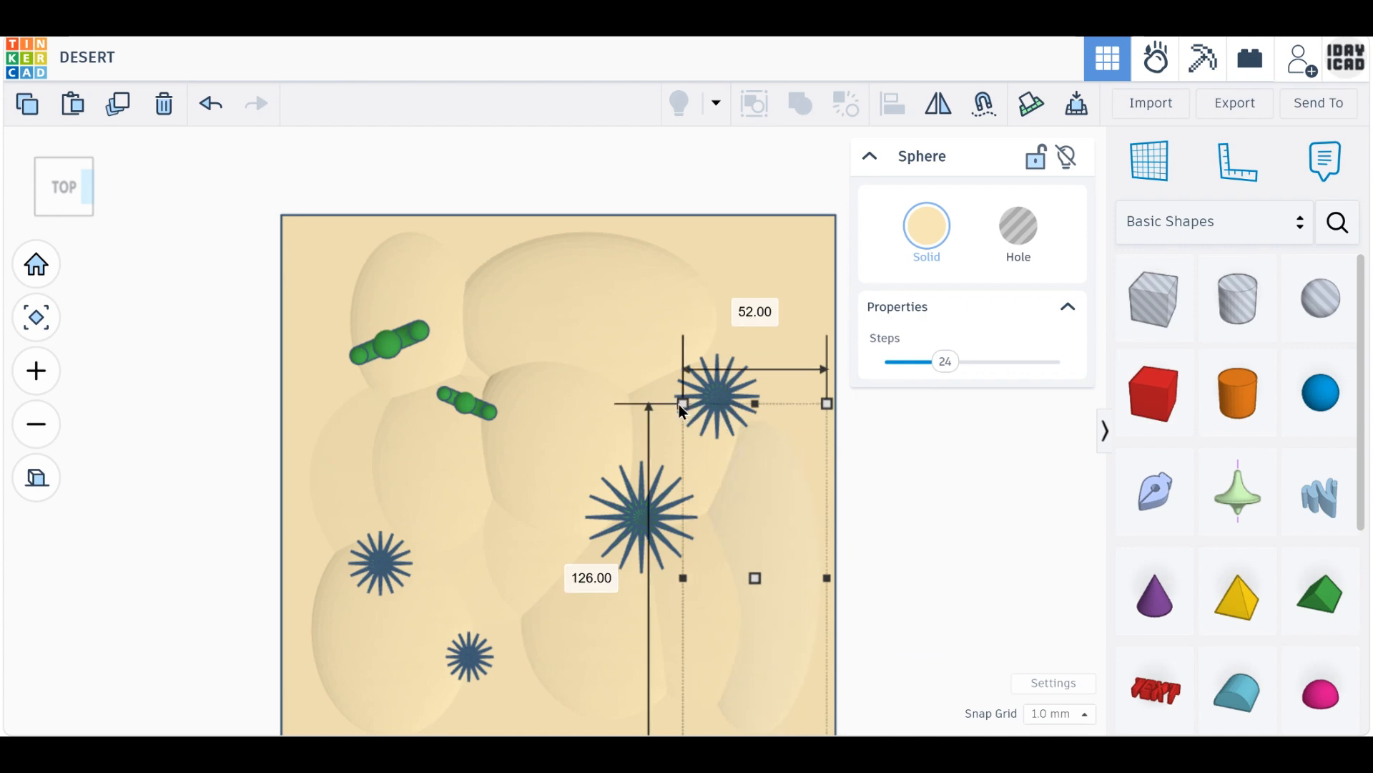
Examine the whole dune layout from above, switch to perspective projection and return to the home view.
click(972, 561)
scroll(859, 565, down, 3)
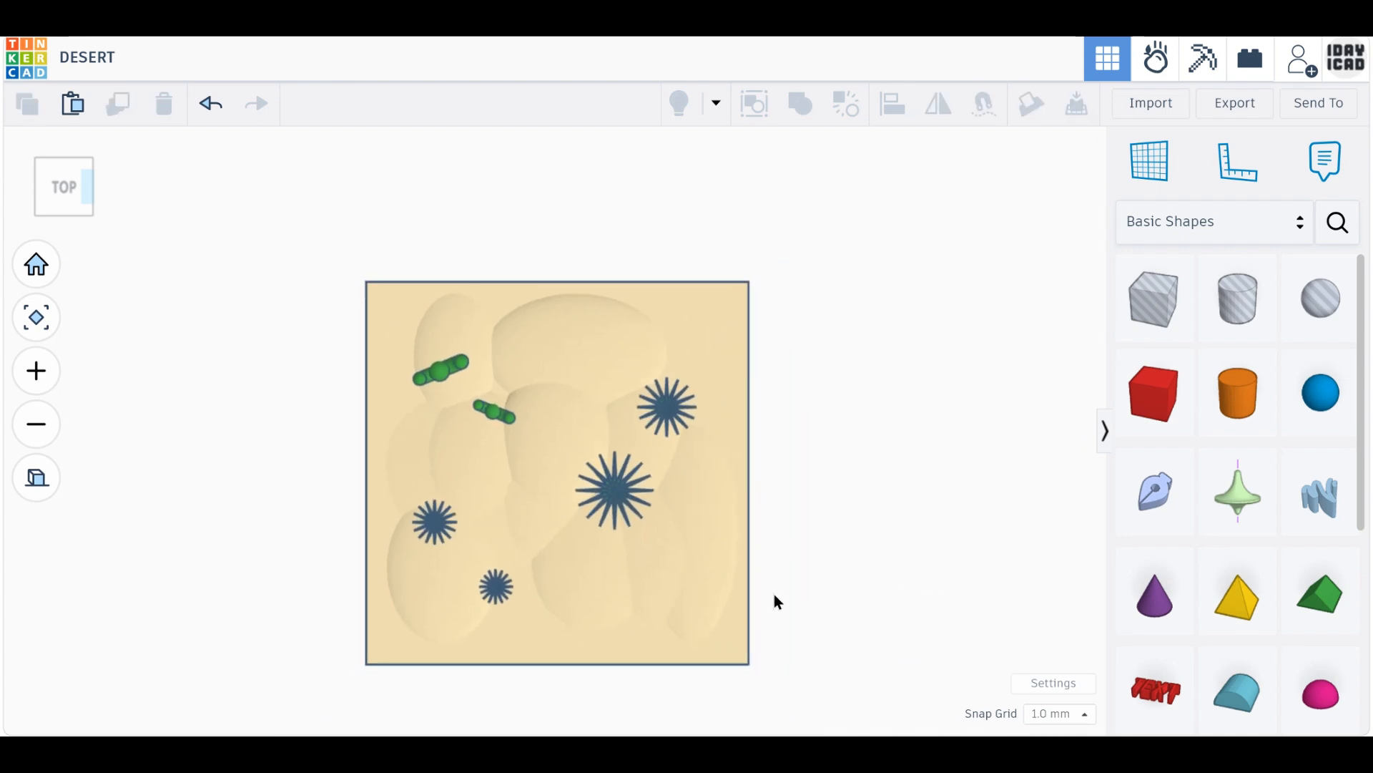
right_drag(881, 527, 883, 495)
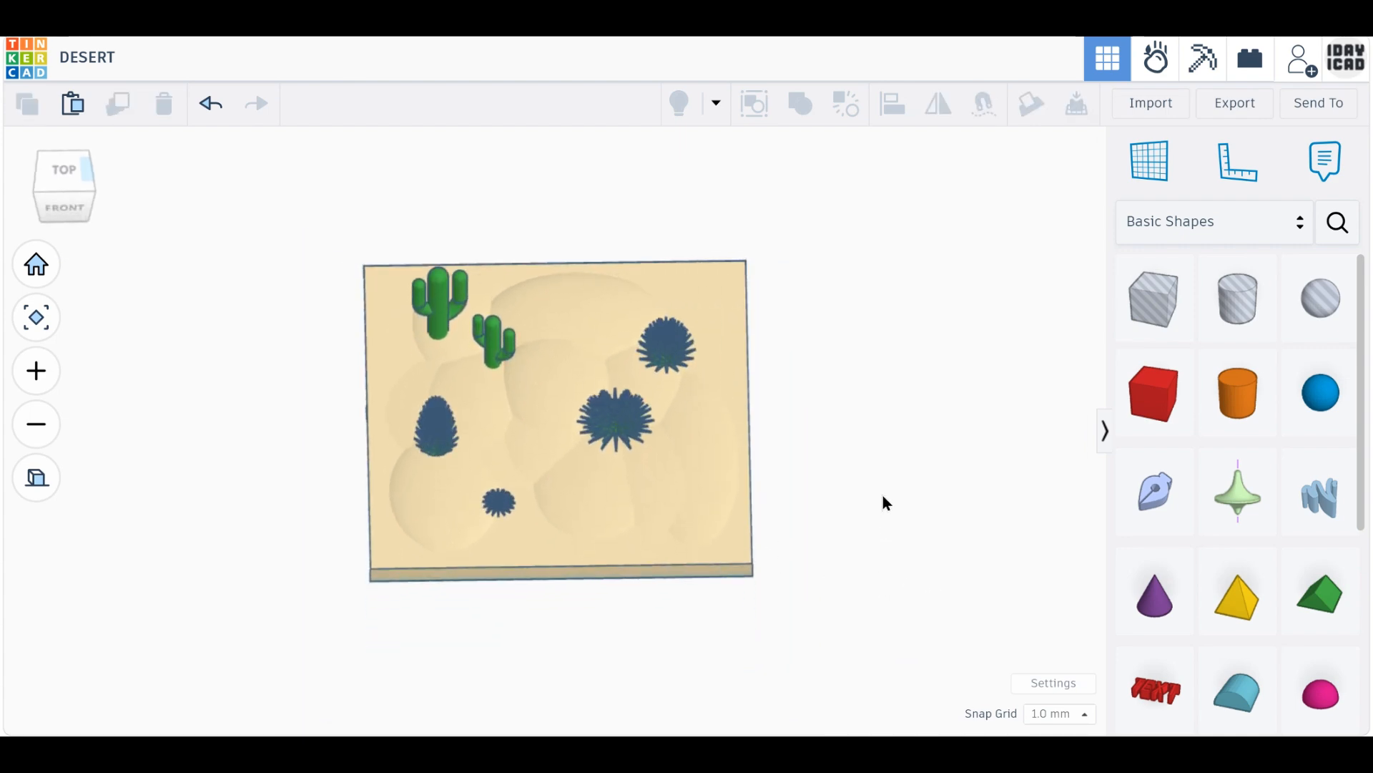
click(25, 481)
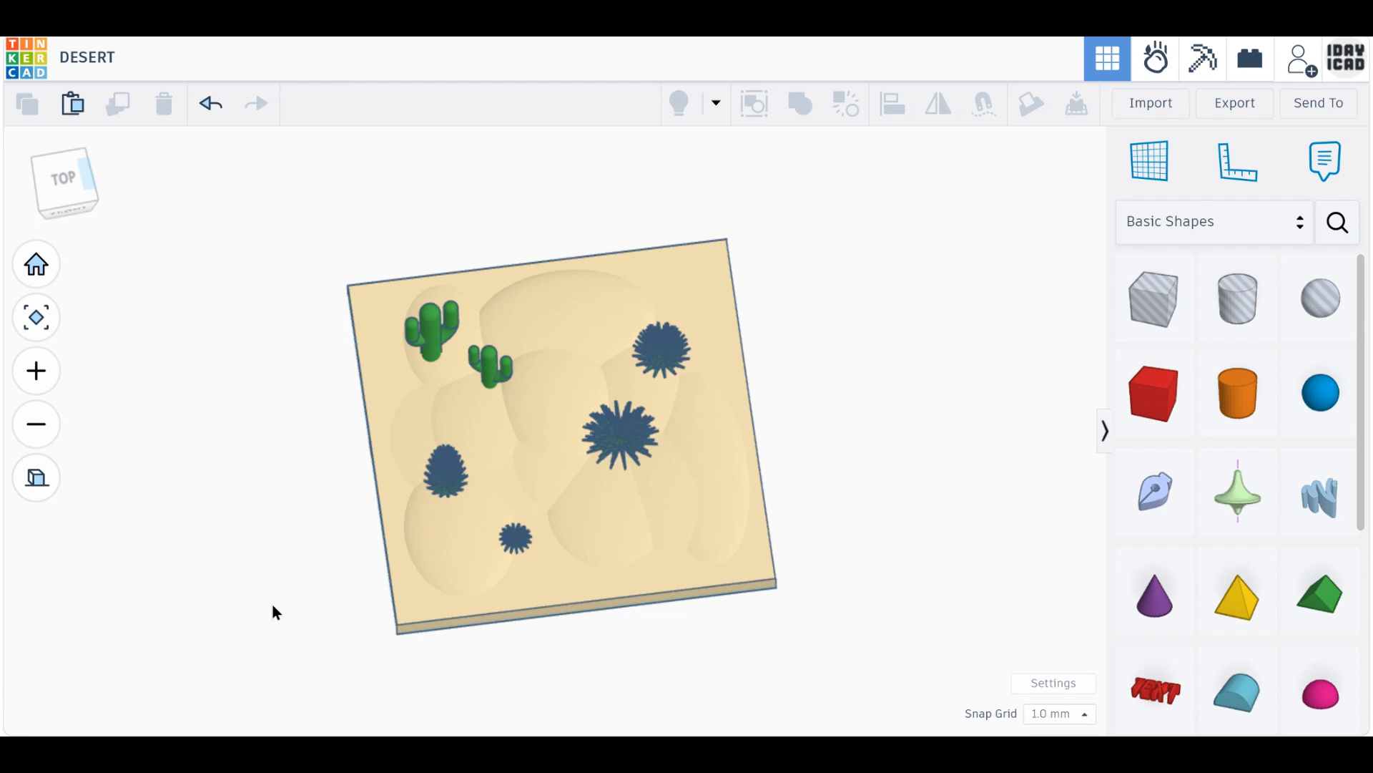
click(36, 479)
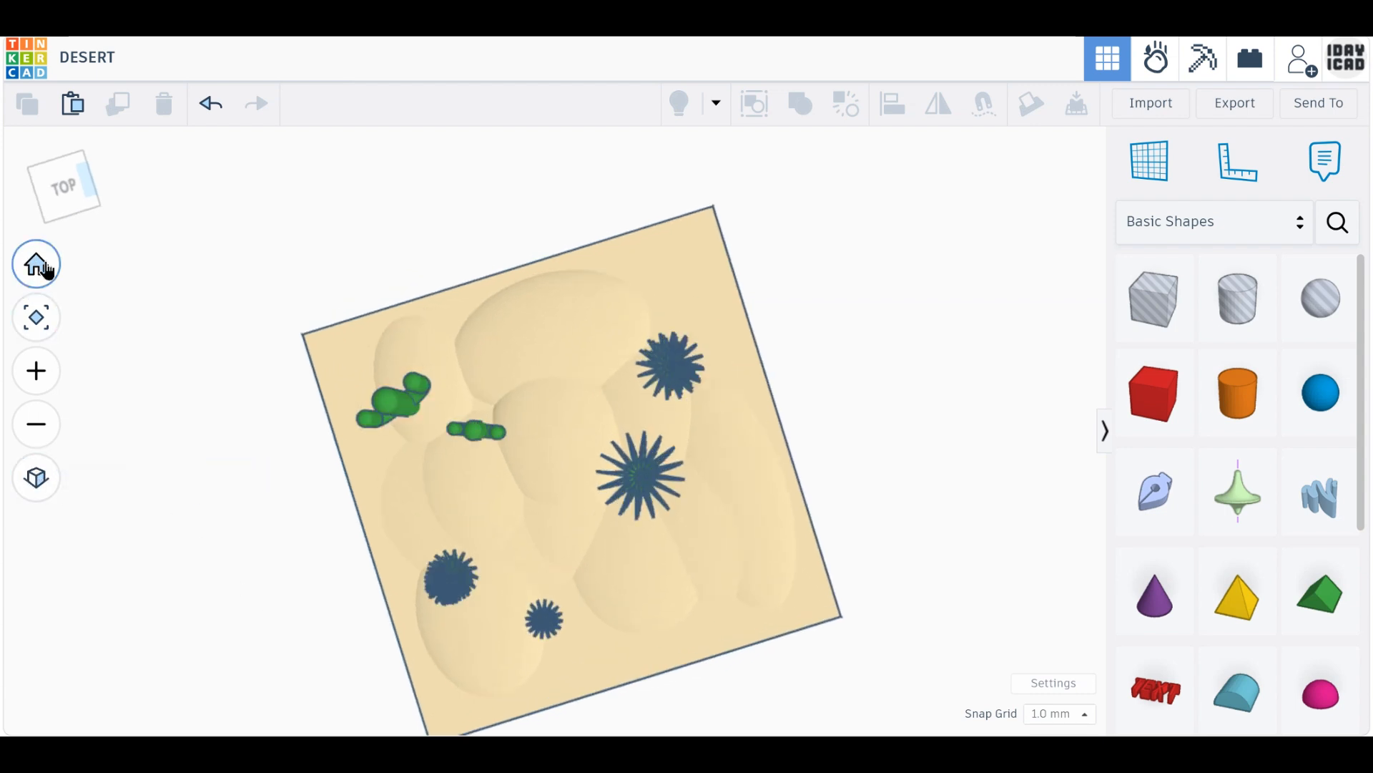
click(42, 266)
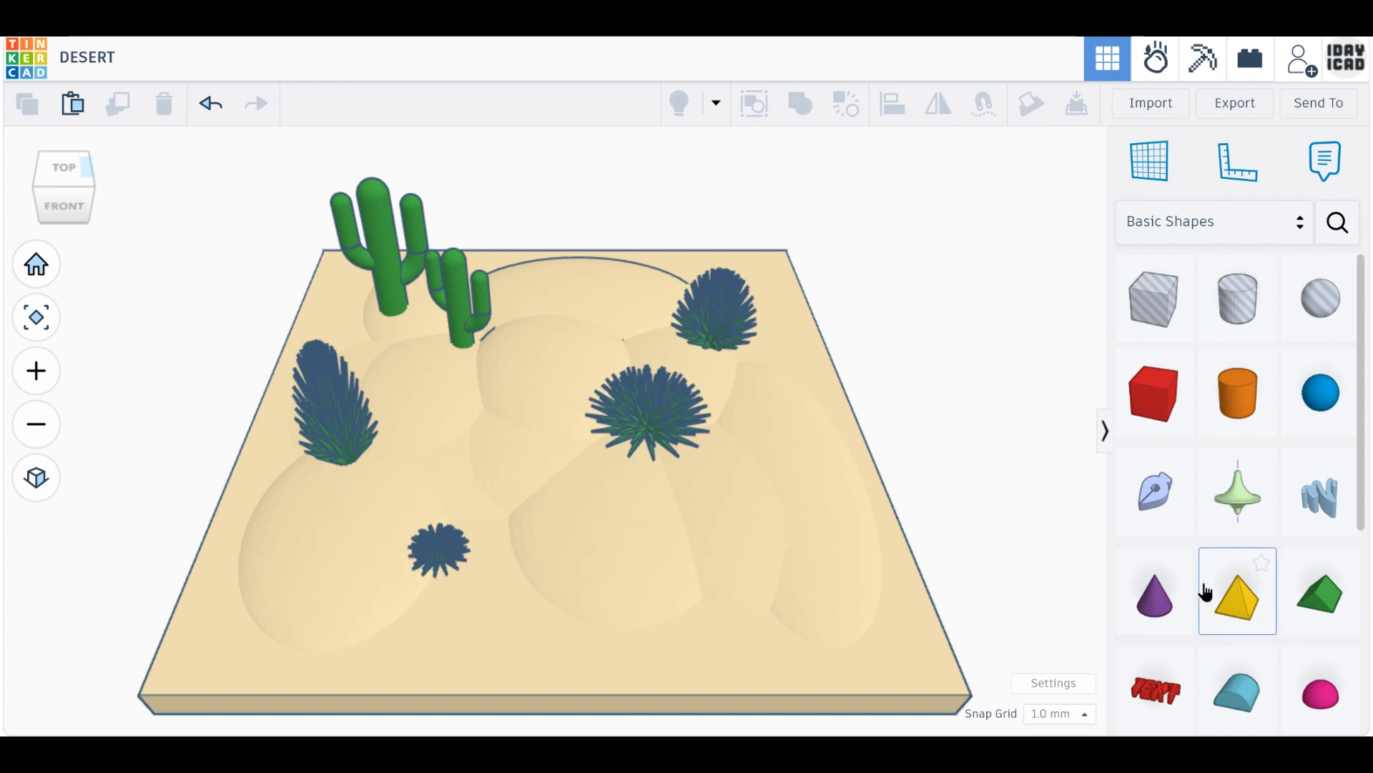
Find the icosahedron among the basic shapes and place one on the ground's front right area as a rock.
scroll(1206, 587, down, 1)
scroll(1206, 591, down, 1)
scroll(1206, 588, down, 1)
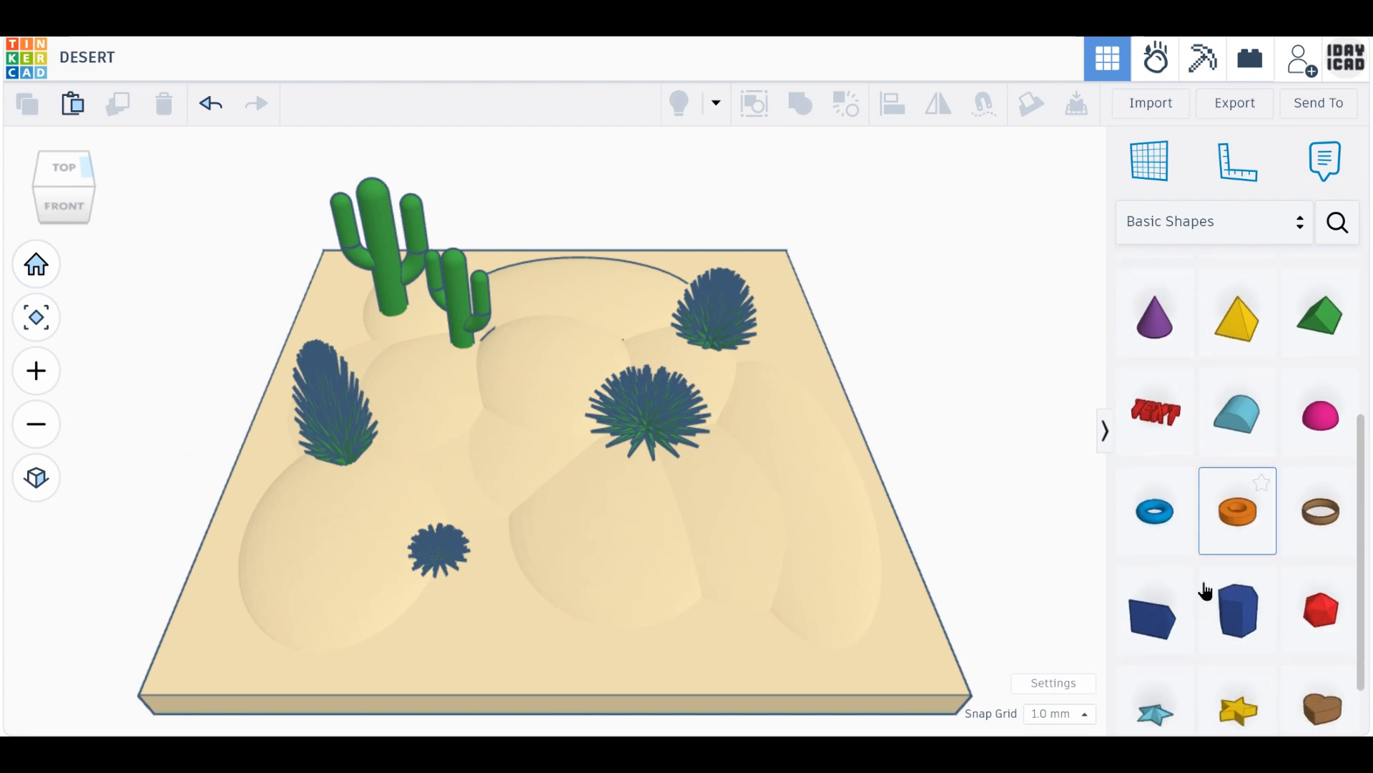
scroll(1205, 585, down, 1)
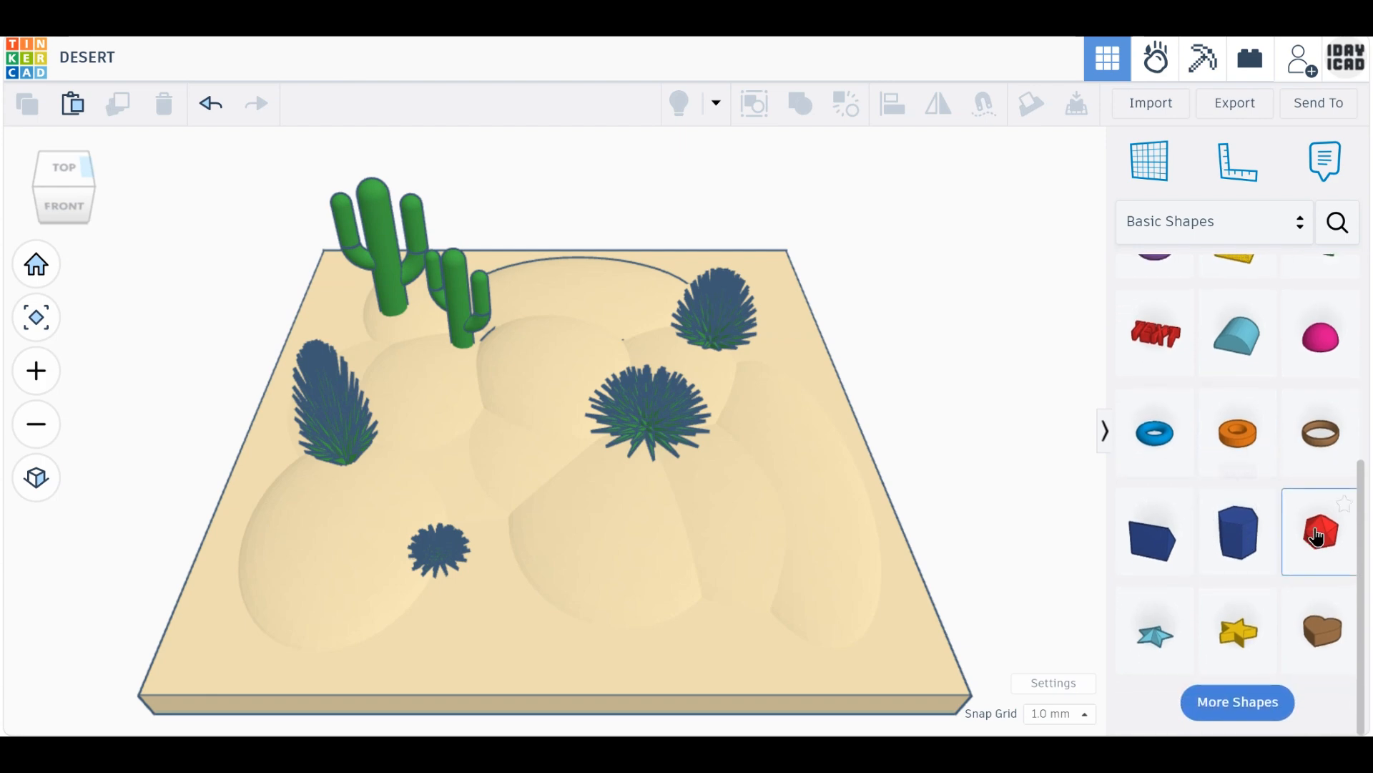
drag(1318, 529, 732, 556)
click(1025, 535)
Rotate the icosahedron rock, turning it -67.5° in the ground plane, and colour it medium brown.
drag(747, 487, 778, 570)
drag(745, 631, 814, 603)
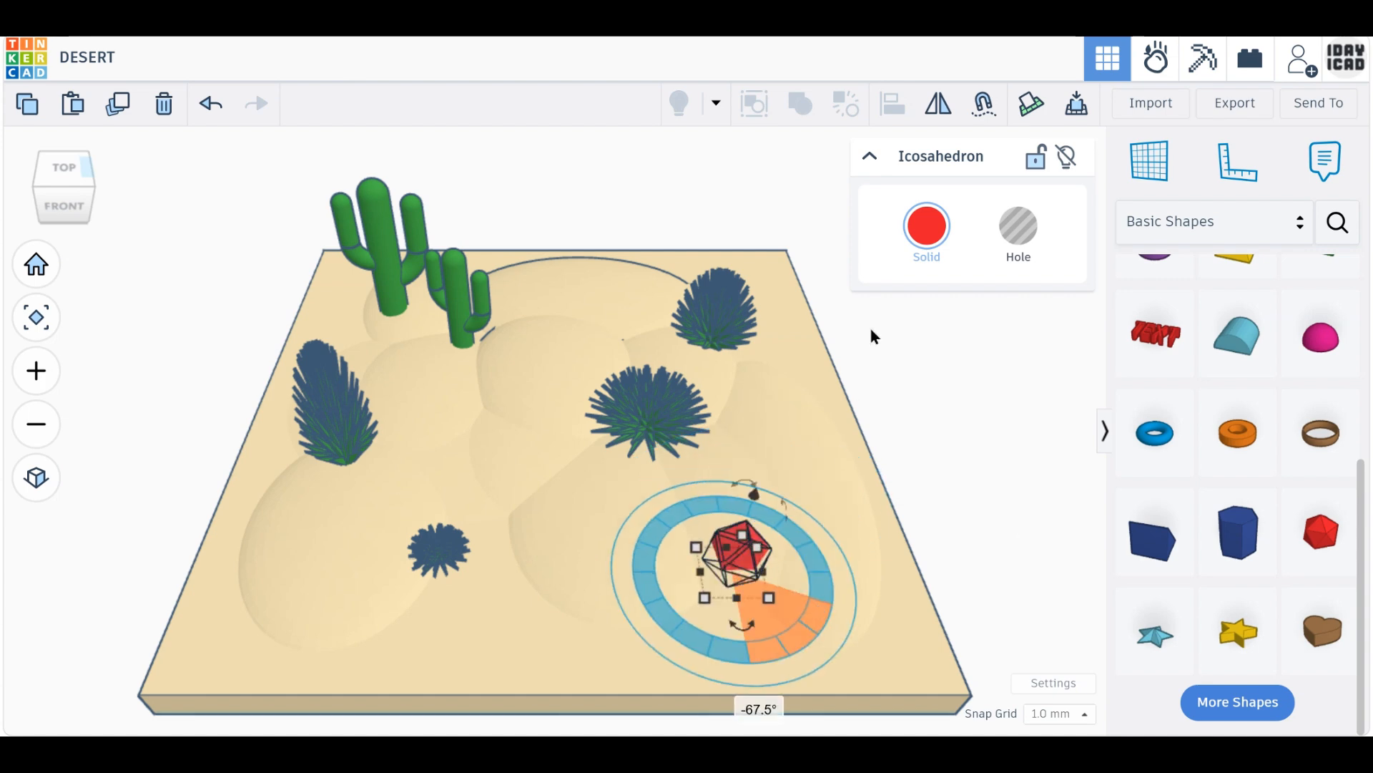
click(924, 228)
click(1061, 419)
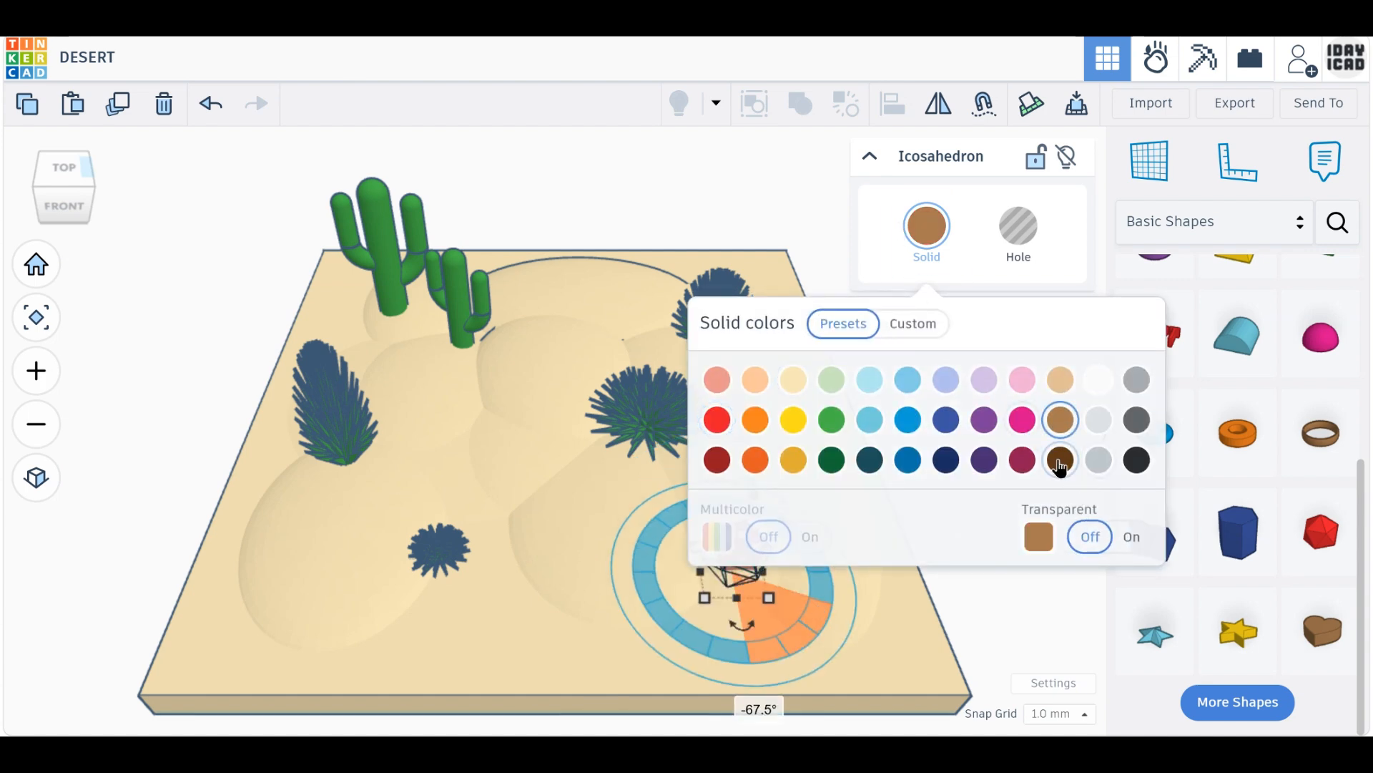
Try dark brown on the icosahedron rock and return it to medium brown.
click(1023, 596)
click(725, 557)
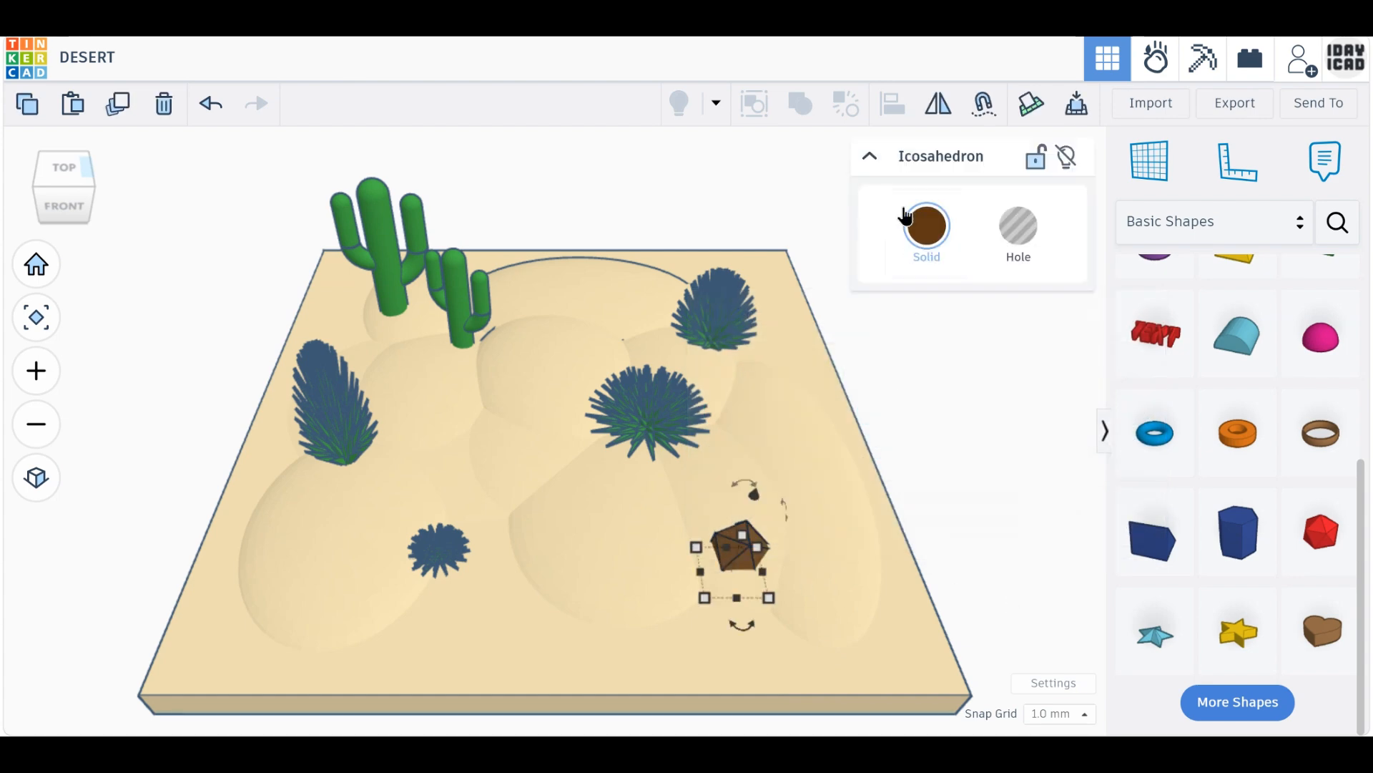
click(927, 226)
click(1061, 412)
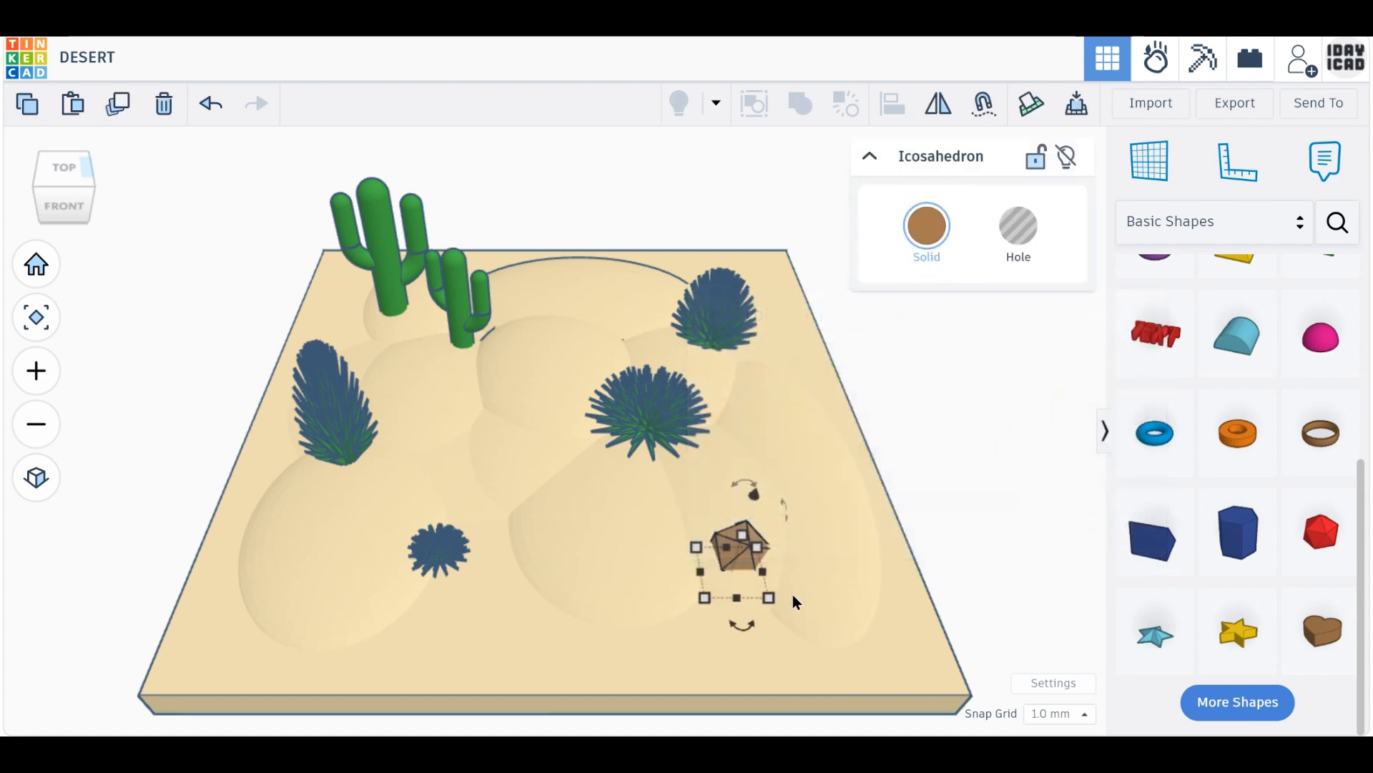
Adjust the icosahedron rock's orientation slightly on the ground's front right area and keep it selected.
drag(744, 536, 796, 552)
click(877, 538)
click(751, 561)
click(971, 549)
click(735, 548)
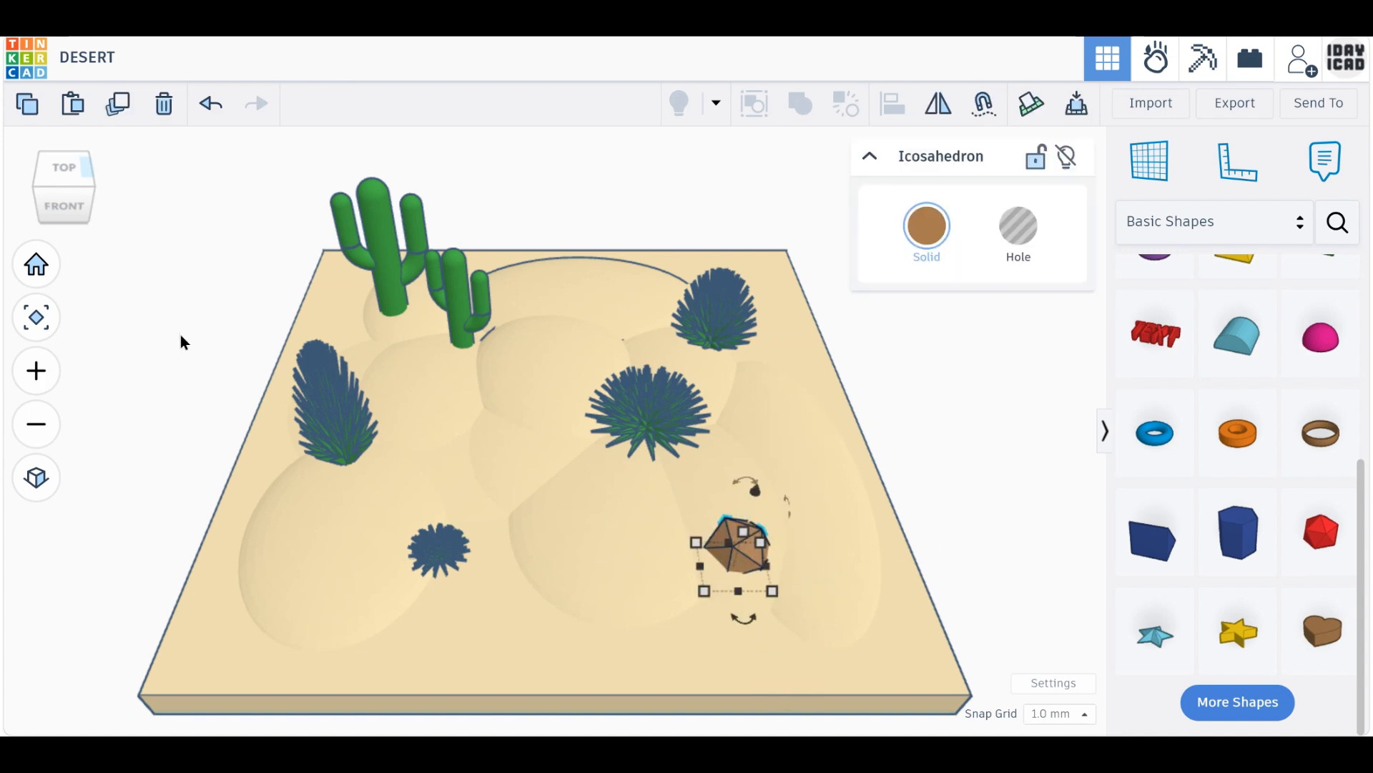
Duplicate the rock, shrink the copy, shift it behind the original's left side and turn it -45°.
click(118, 120)
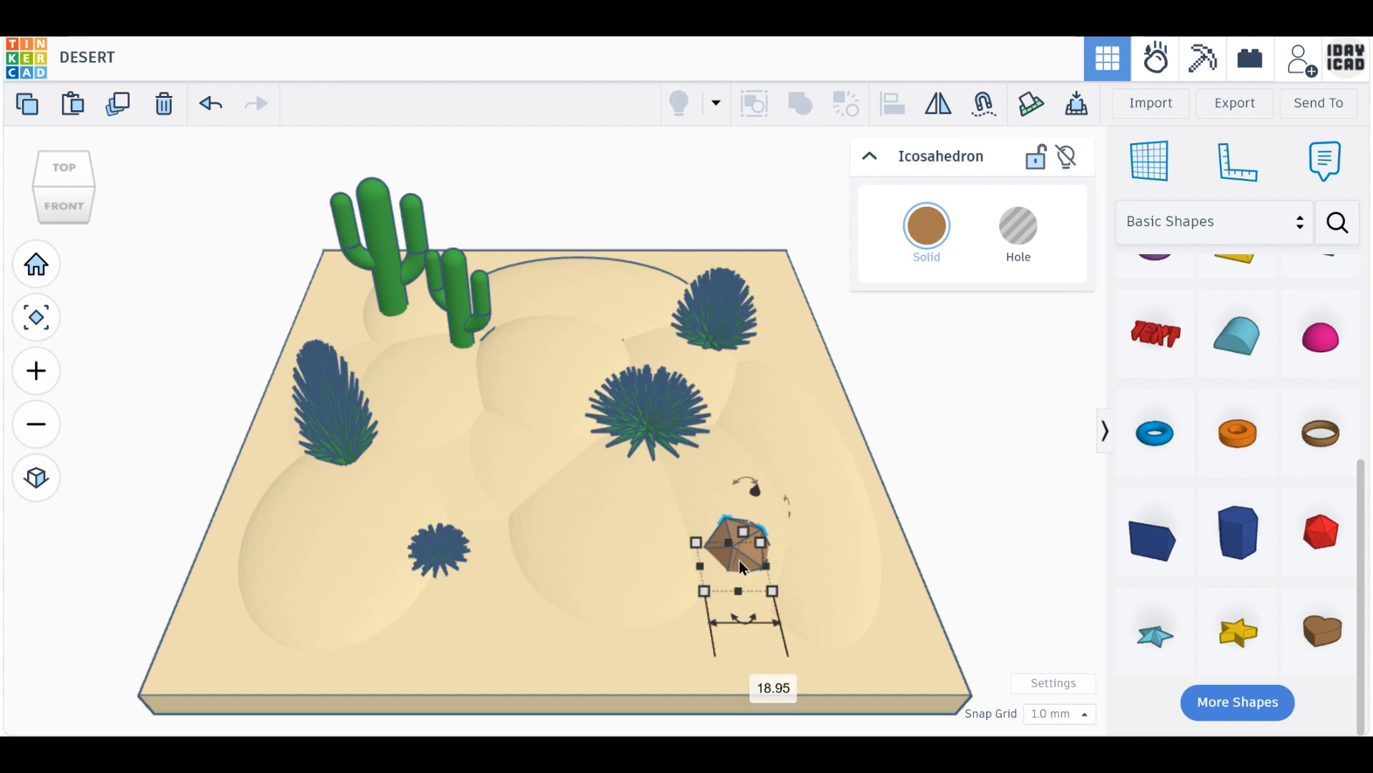
drag(740, 560, 717, 521)
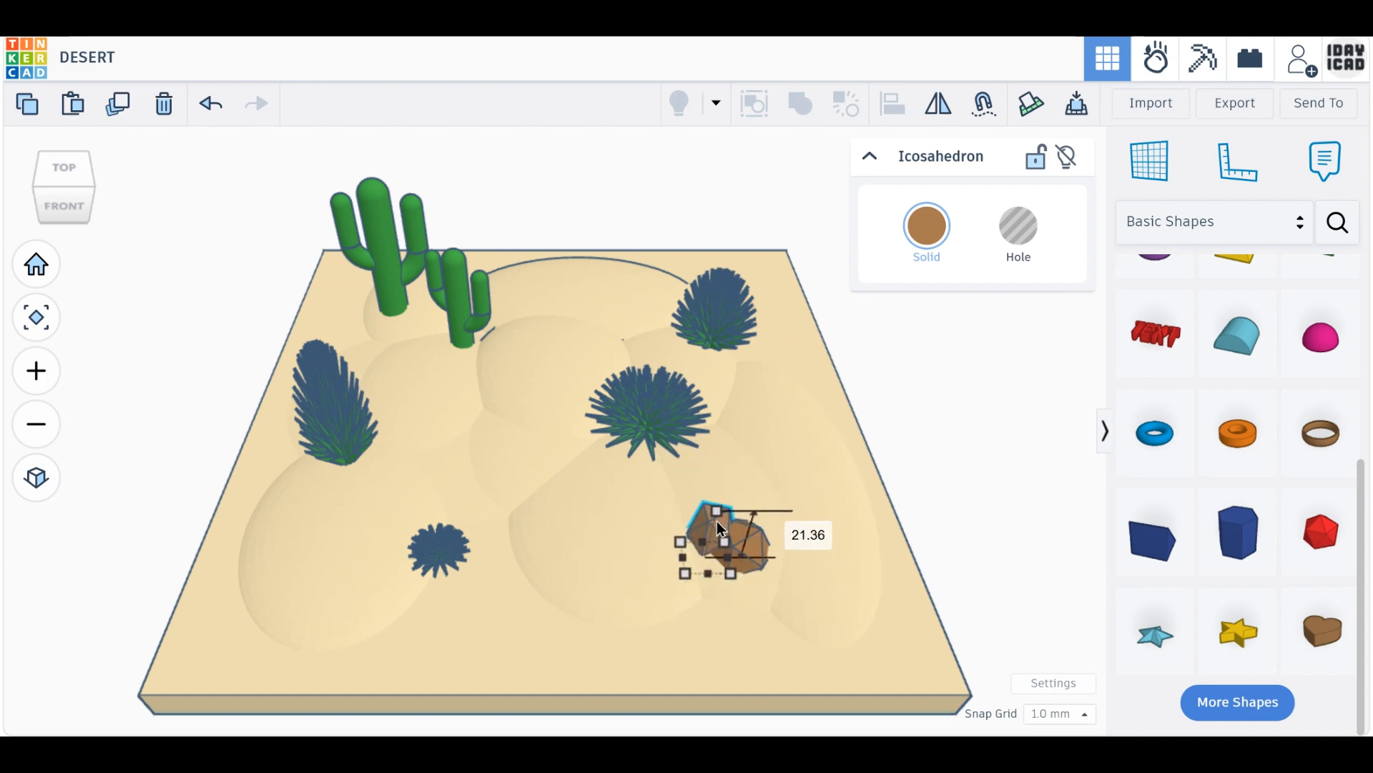
drag(716, 474, 742, 470)
drag(728, 520, 741, 462)
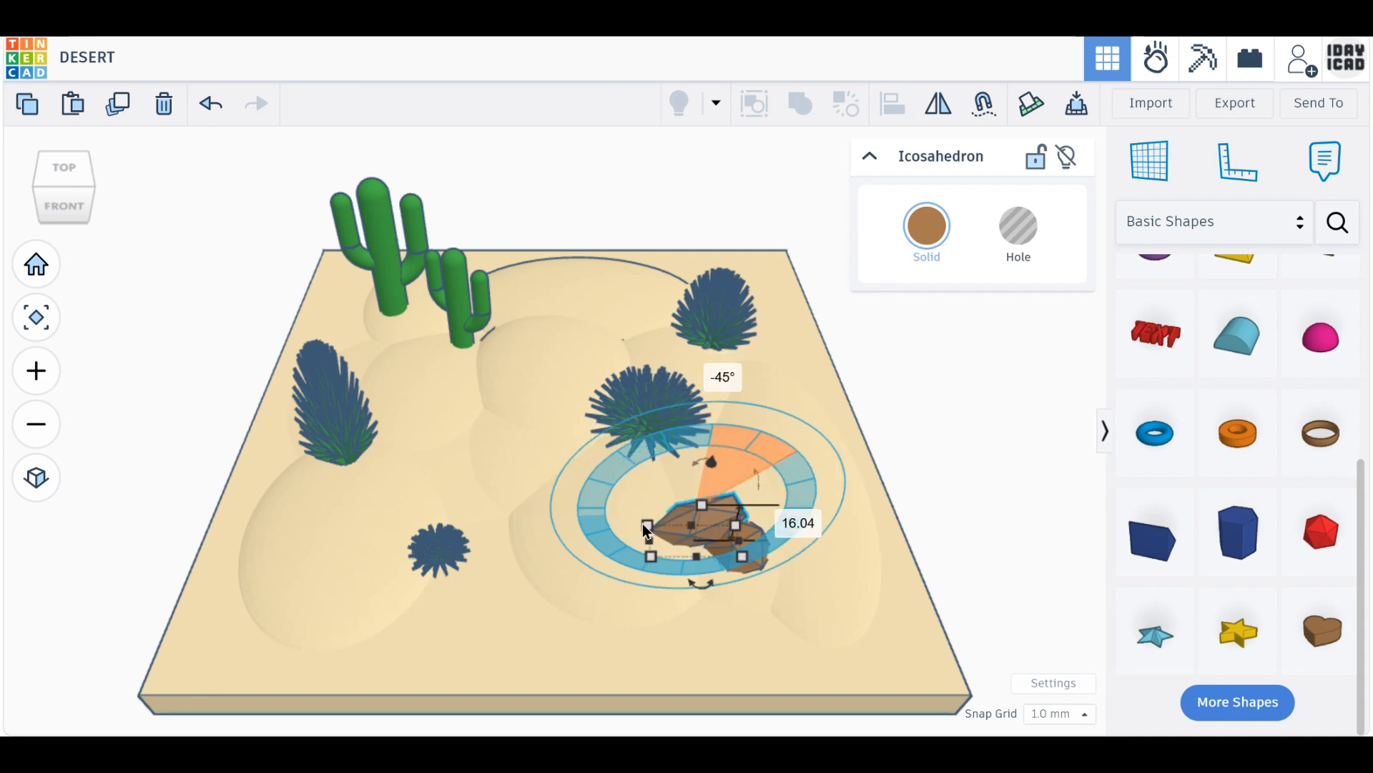
Reshape the copy into a small rock about 16 mm deep and nestle it against the large rock's left side.
drag(701, 583, 667, 575)
drag(663, 515, 717, 514)
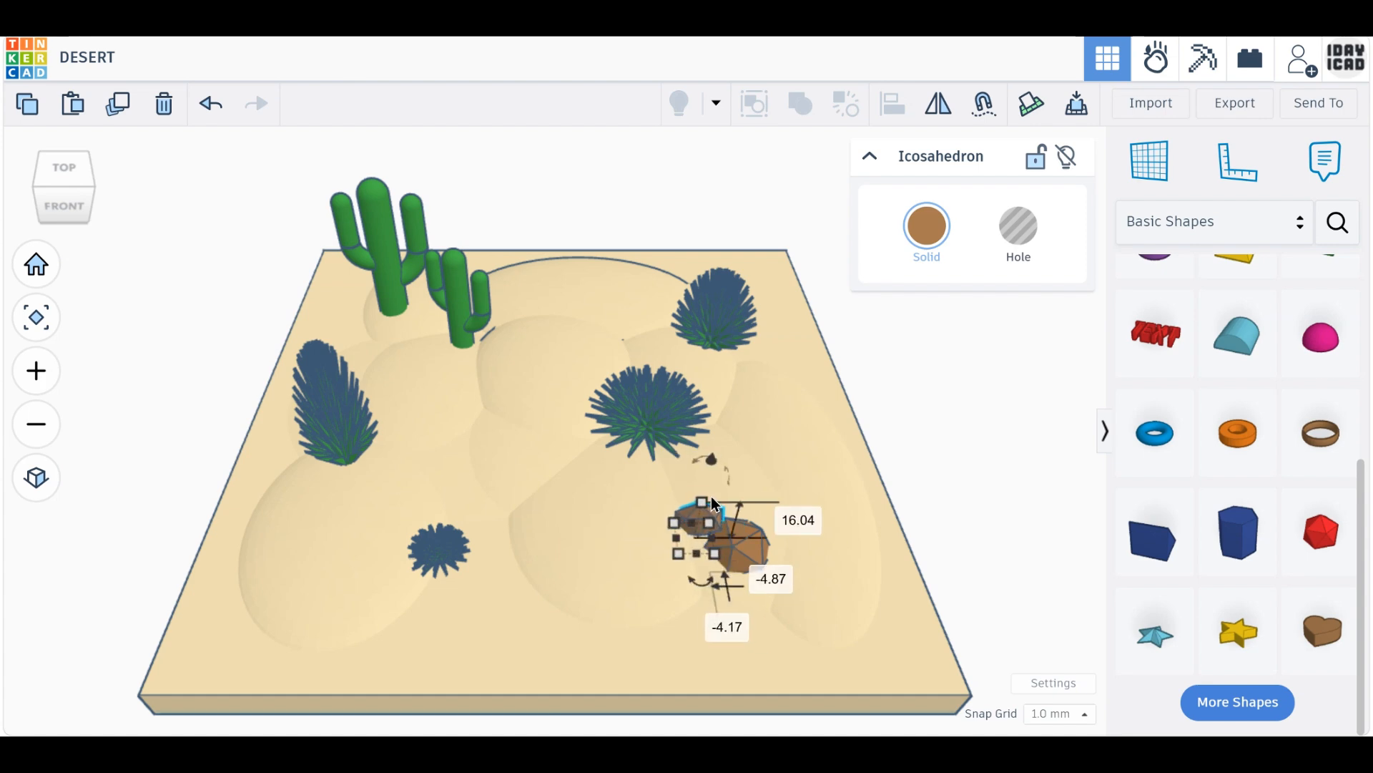
drag(709, 458, 710, 468)
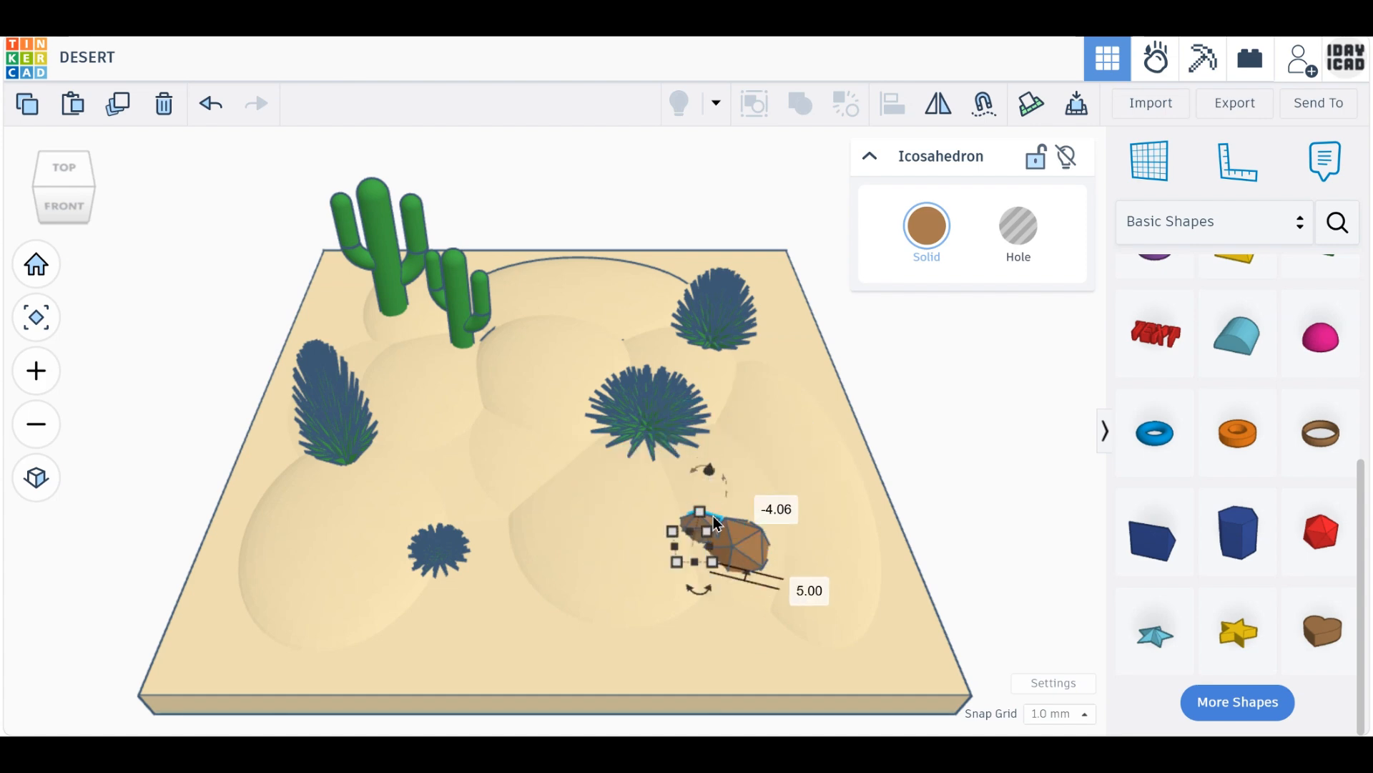
drag(714, 517, 714, 518)
click(714, 517)
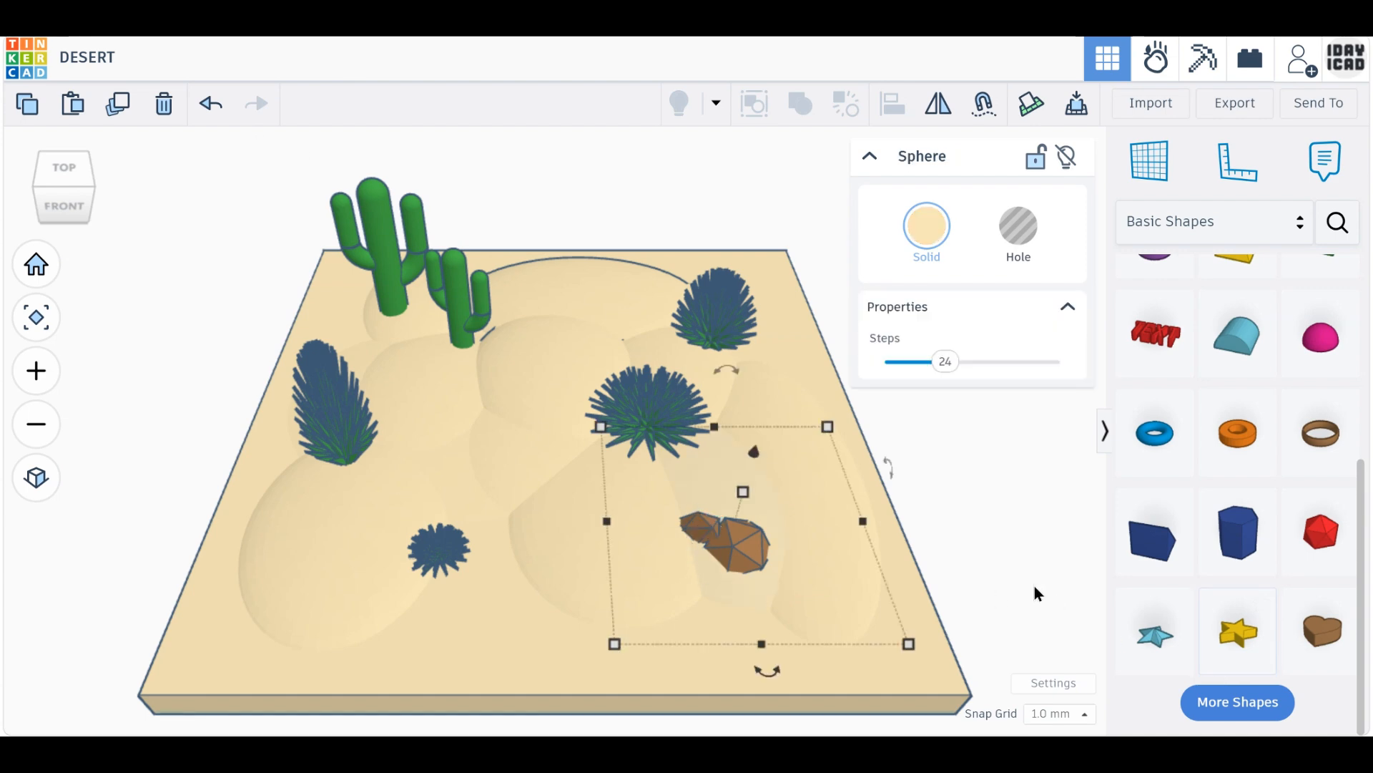
click(1035, 586)
Duplicate the small rock and move the copy about 17 mm across to the large rock's right side.
click(699, 521)
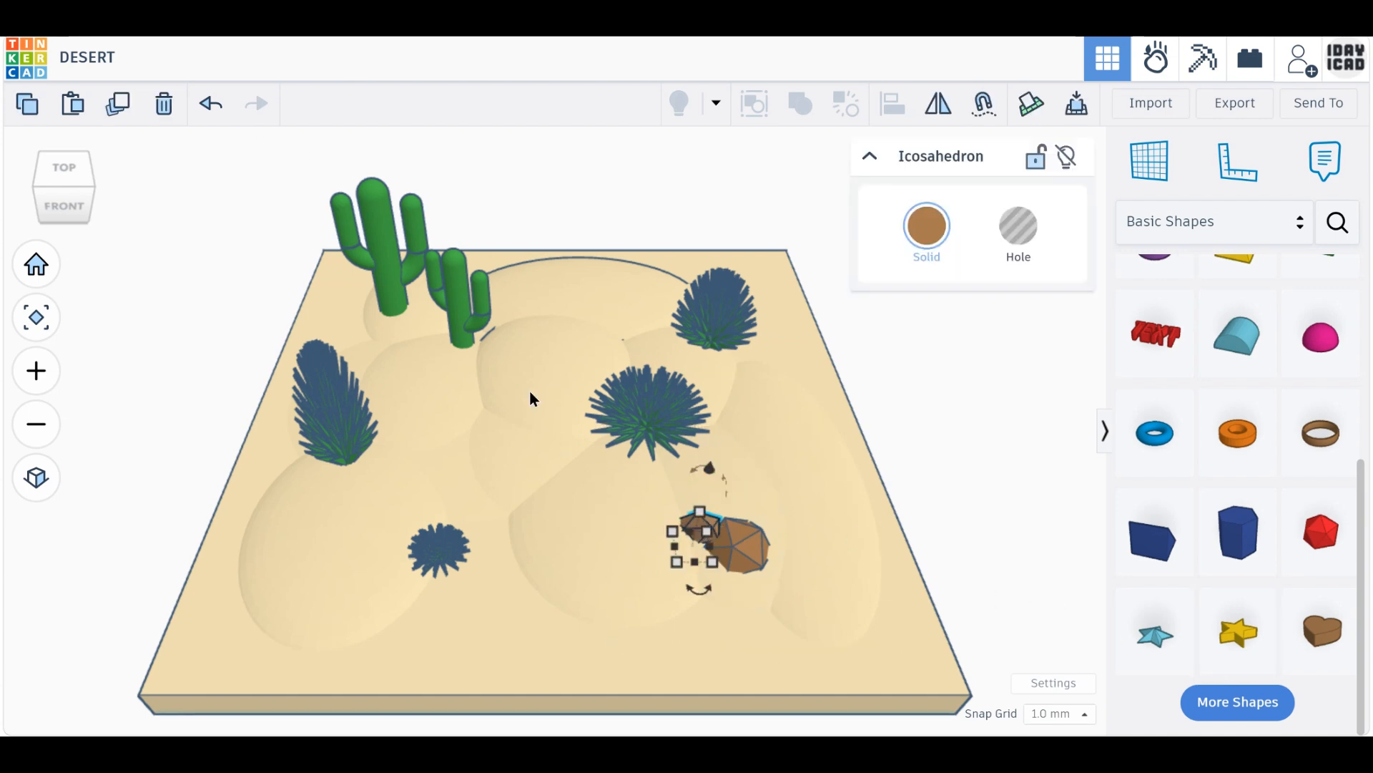
click(117, 111)
click(707, 525)
drag(705, 522, 749, 516)
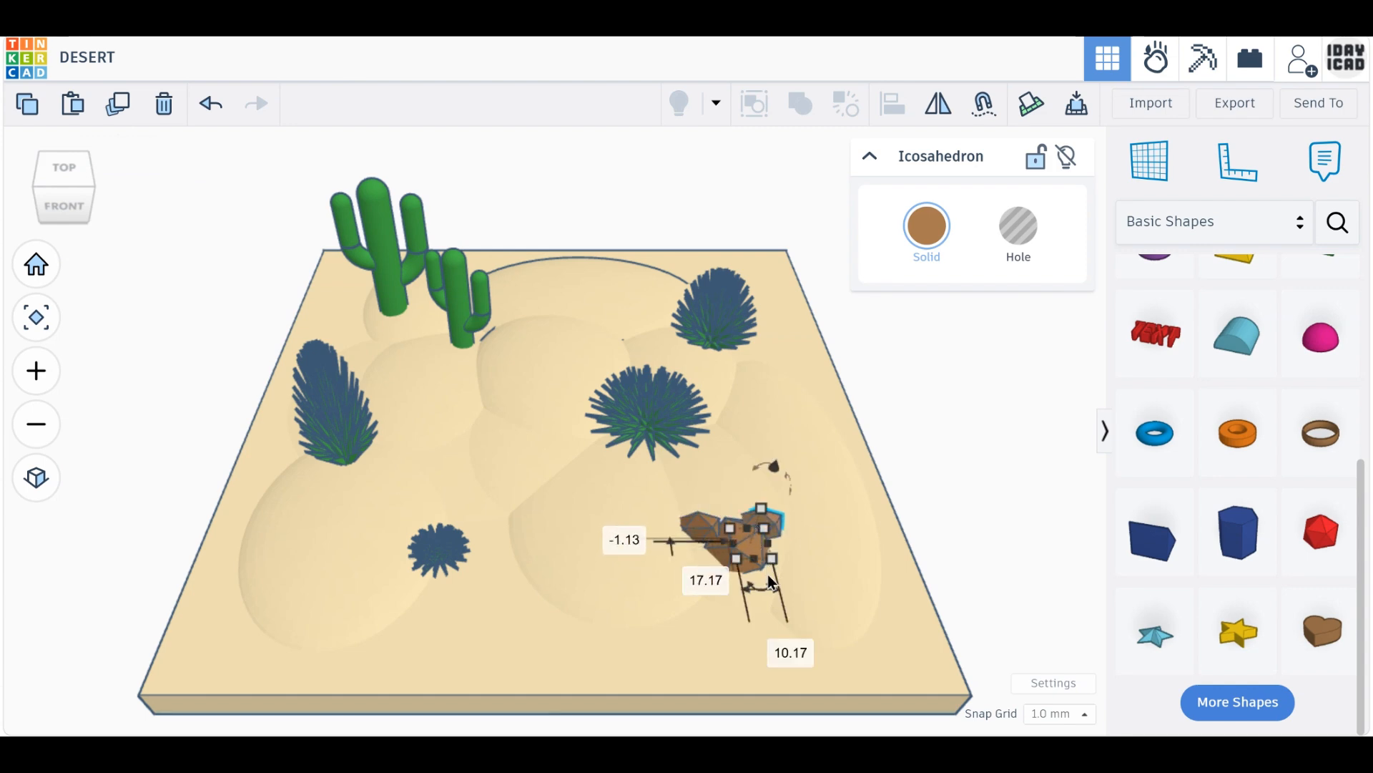
Rotate the second small rock 136° in the ground plane, completing the three-rock cluster.
click(714, 581)
drag(710, 581, 625, 464)
click(212, 109)
click(1015, 597)
click(752, 529)
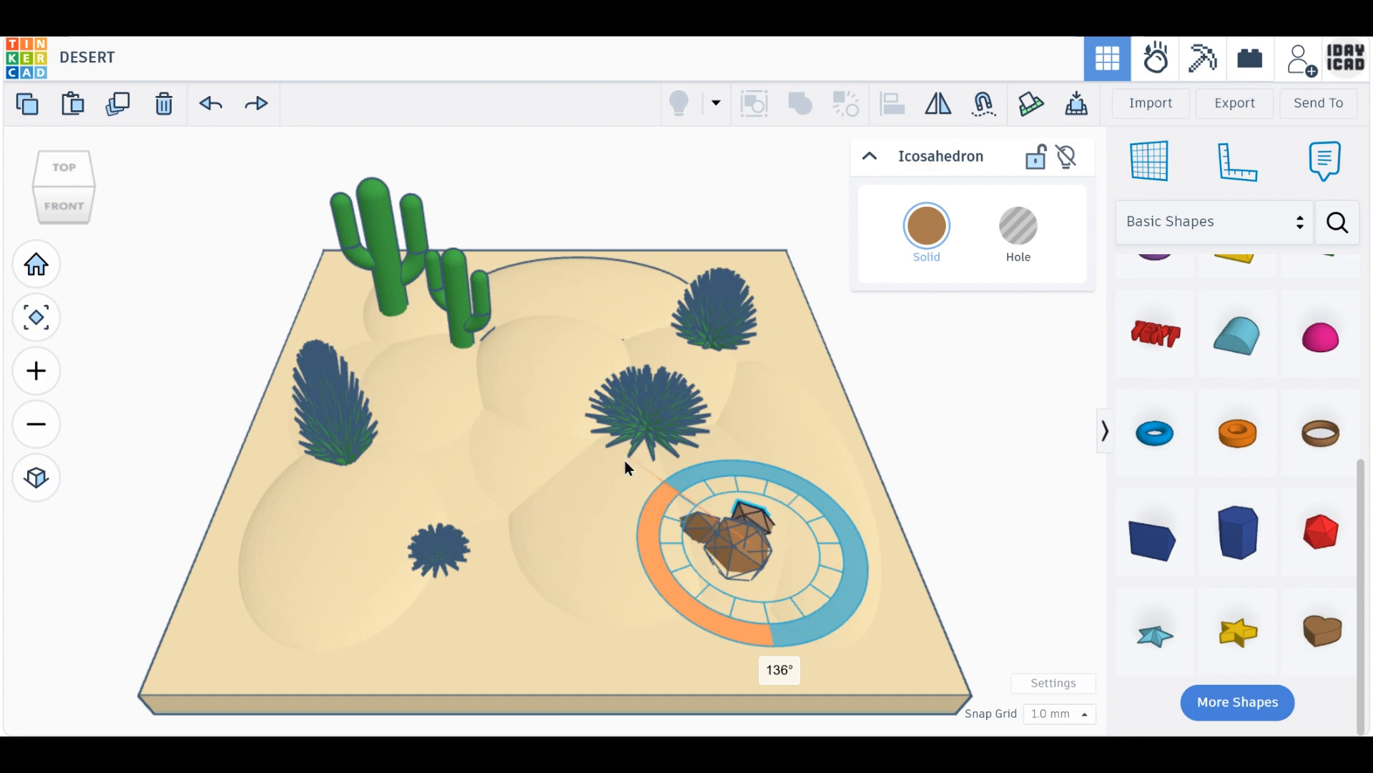
click(969, 525)
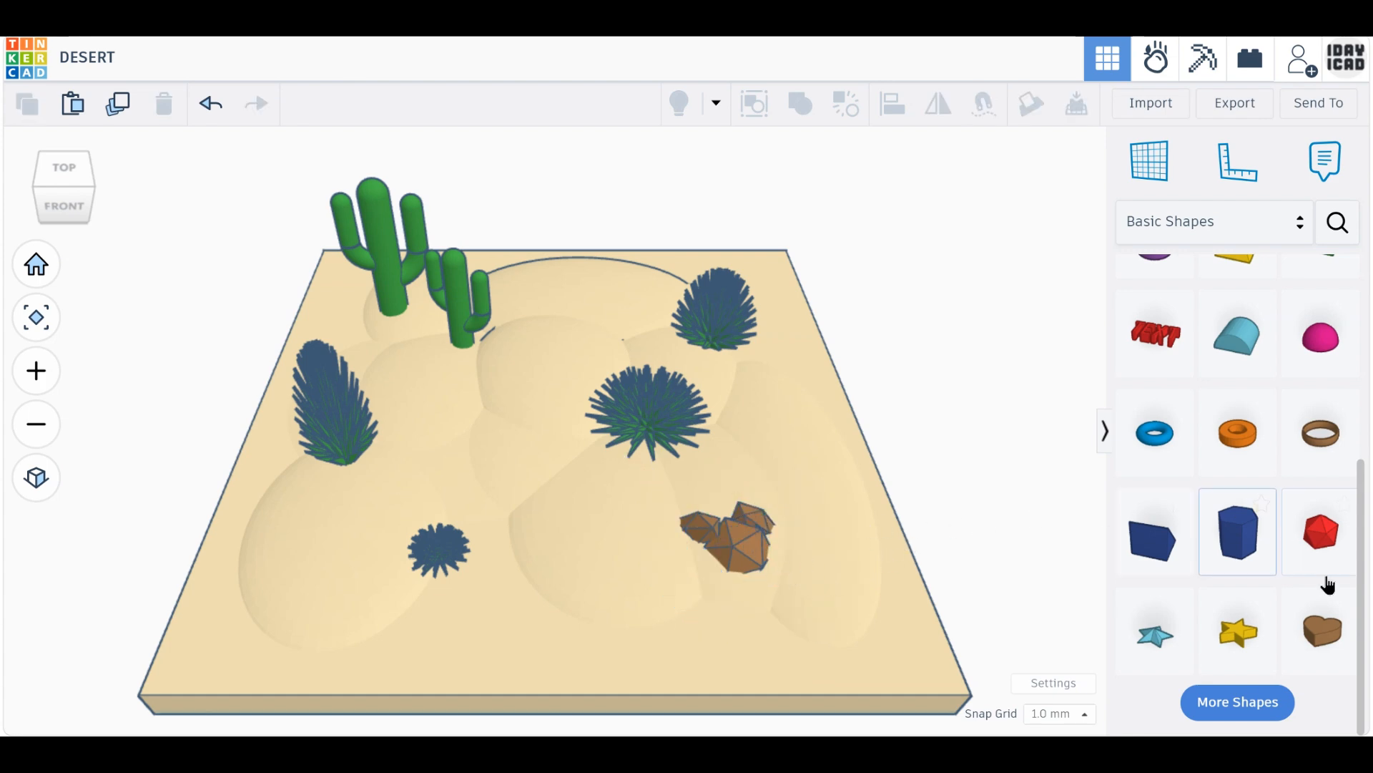
Place a Scribble shape beside the ground's right edge and draw a dense tangle of overlapping loops for it.
scroll(1331, 583, up, 4)
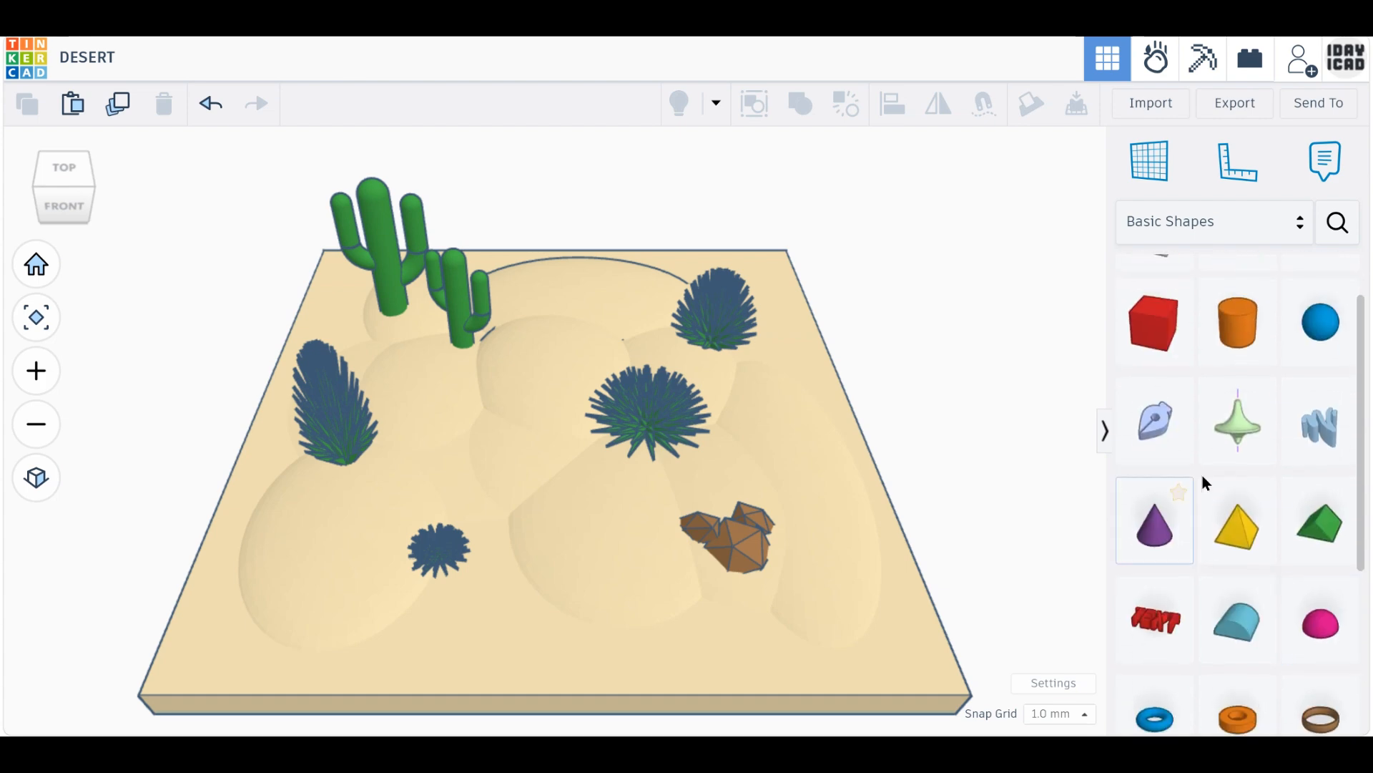
mouse_move(1322, 435)
mouse_down()
mouse_move(842, 479)
mouse_move(963, 459)
mouse_up()
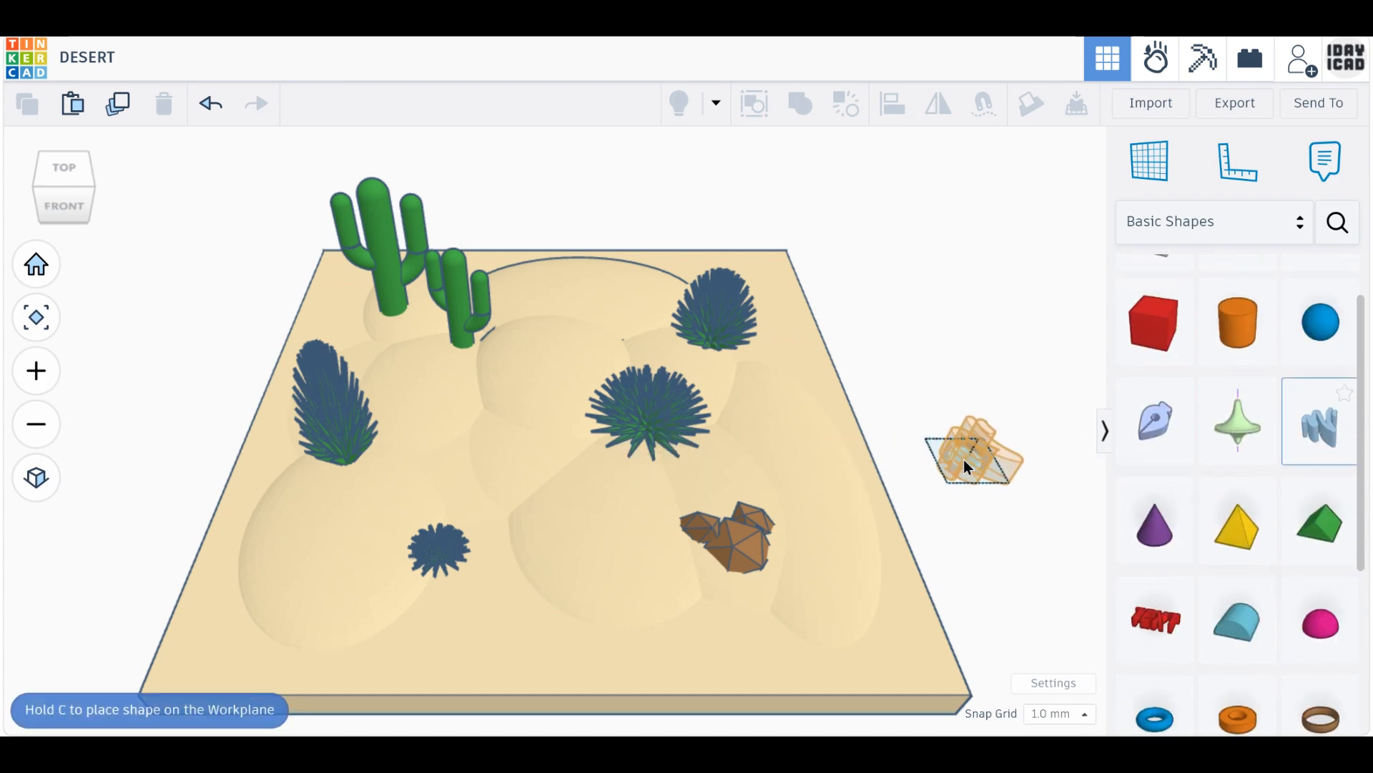
drag(591, 340, 724, 469)
drag(540, 235, 532, 396)
mouse_move(613, 447)
mouse_down()
mouse_move(895, 537)
mouse_move(666, 544)
mouse_move(740, 500)
mouse_move(692, 548)
mouse_up()
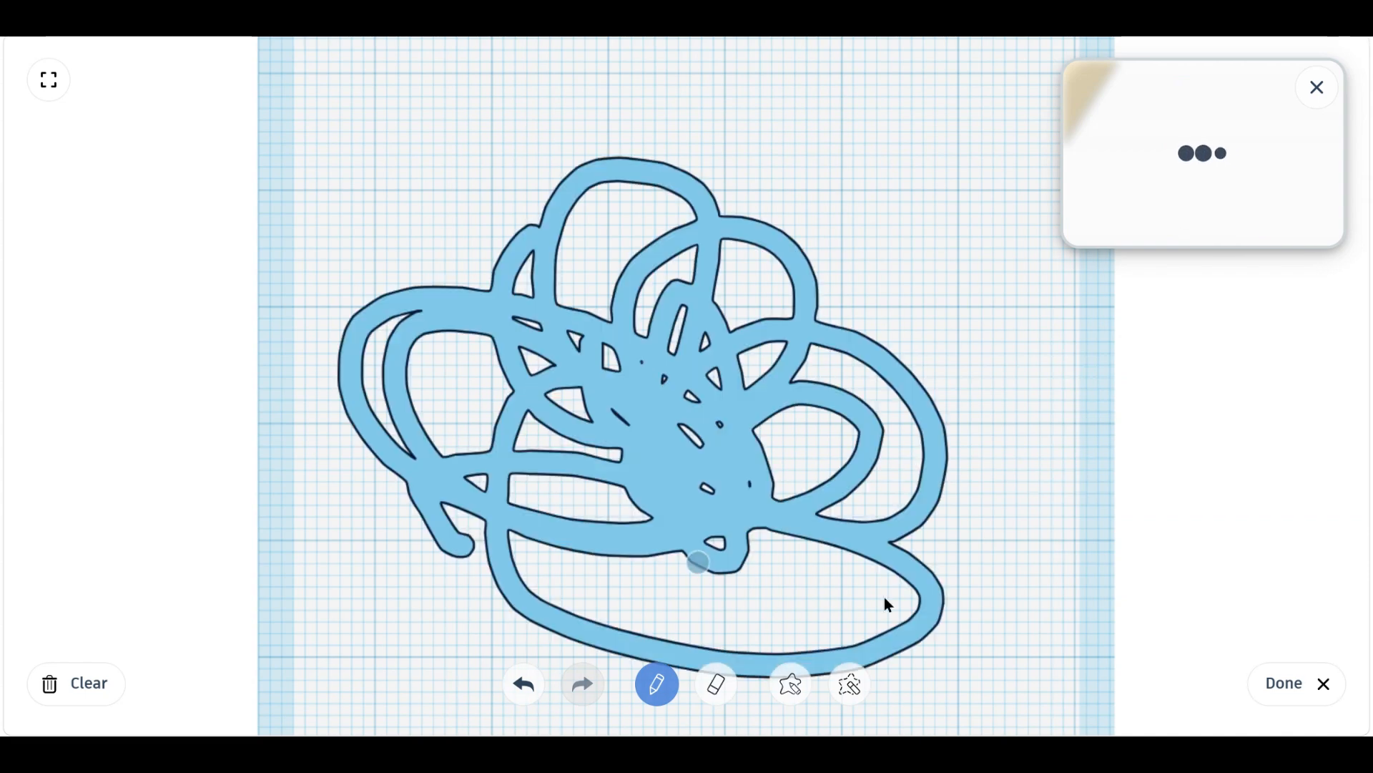
click(1298, 683)
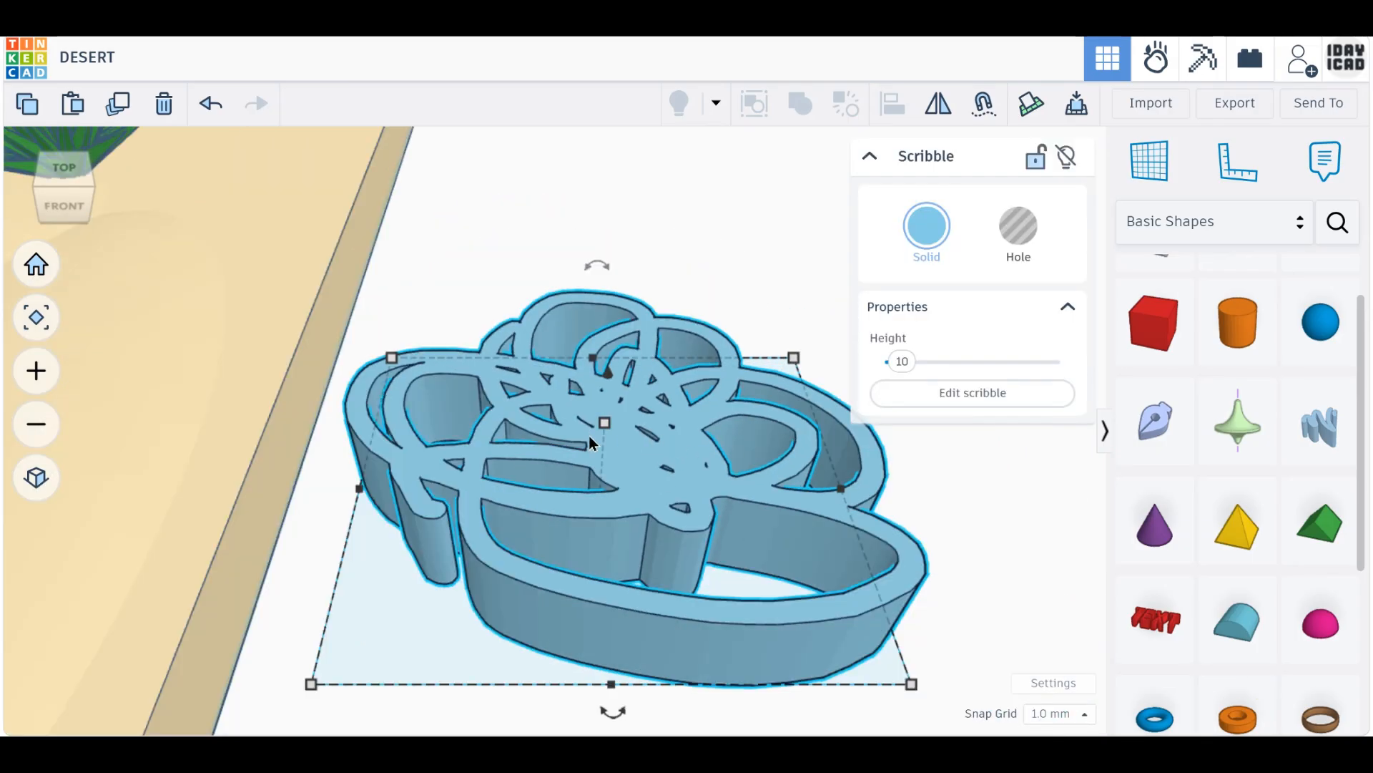
Flatten the scribble to a height of 1 mm and colour it pale green.
drag(604, 449, 607, 486)
scroll(764, 500, down, 5)
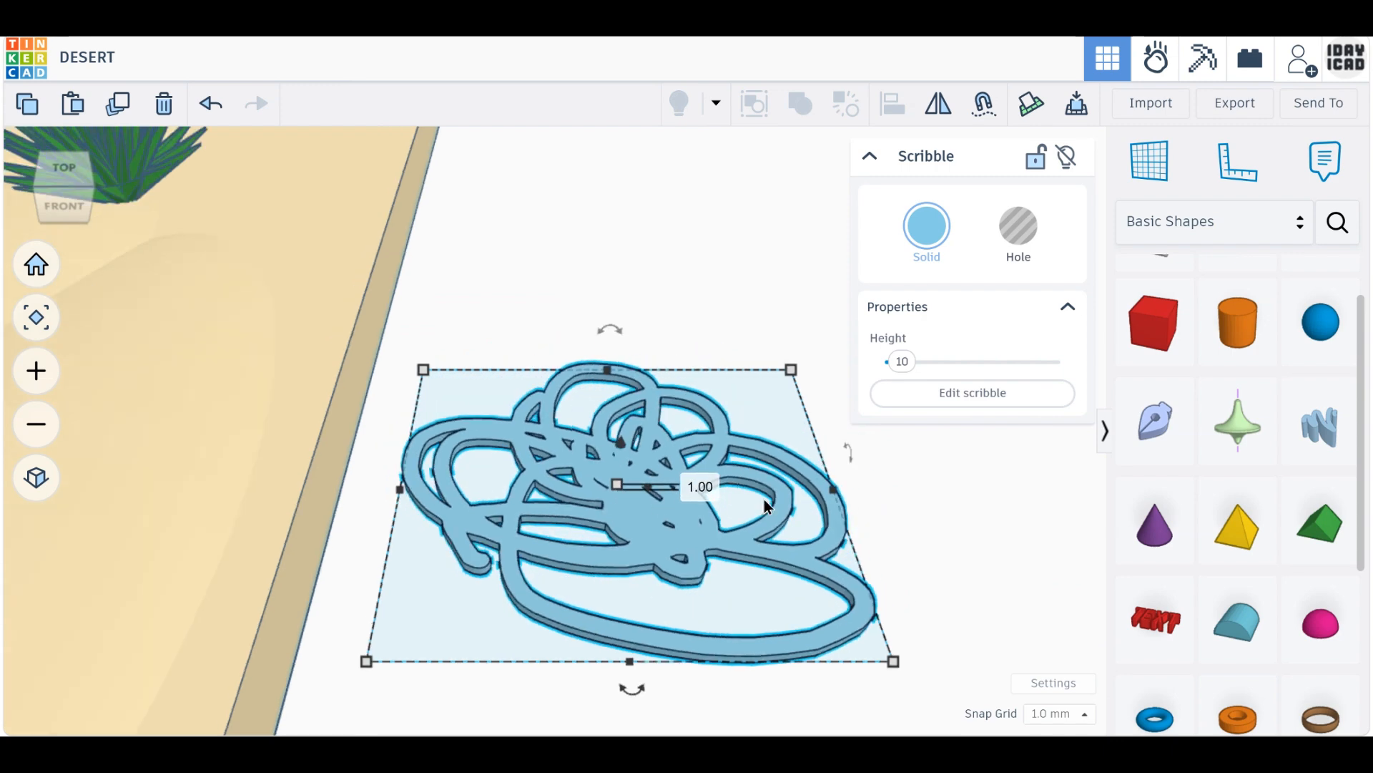
mouse_move(764, 499)
right_down()
mouse_move(856, 580)
mouse_move(900, 565)
right_up()
click(919, 247)
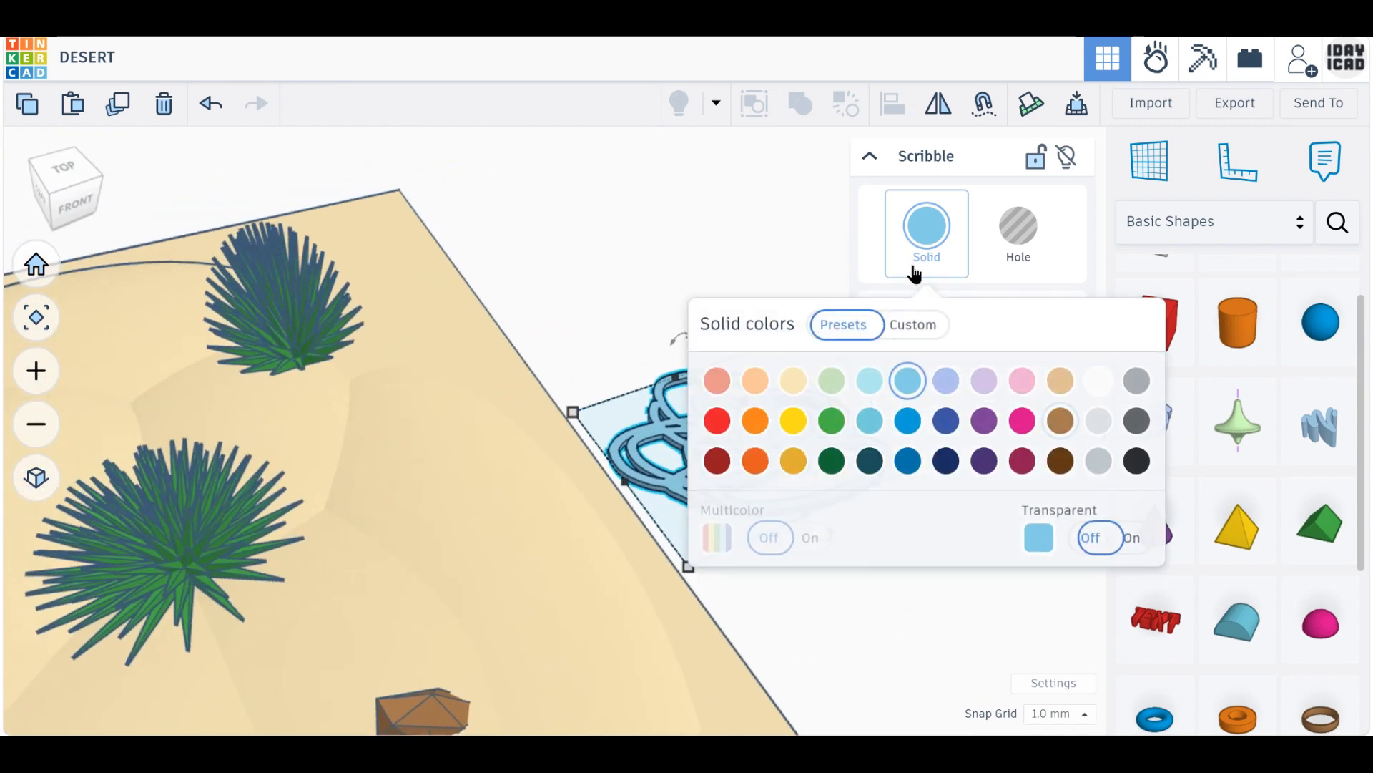
click(831, 379)
Duplicate the flat scribble with a repeated rotation to make five crossing scribbles, and select them all.
middle_drag(386, 319, 217, 301)
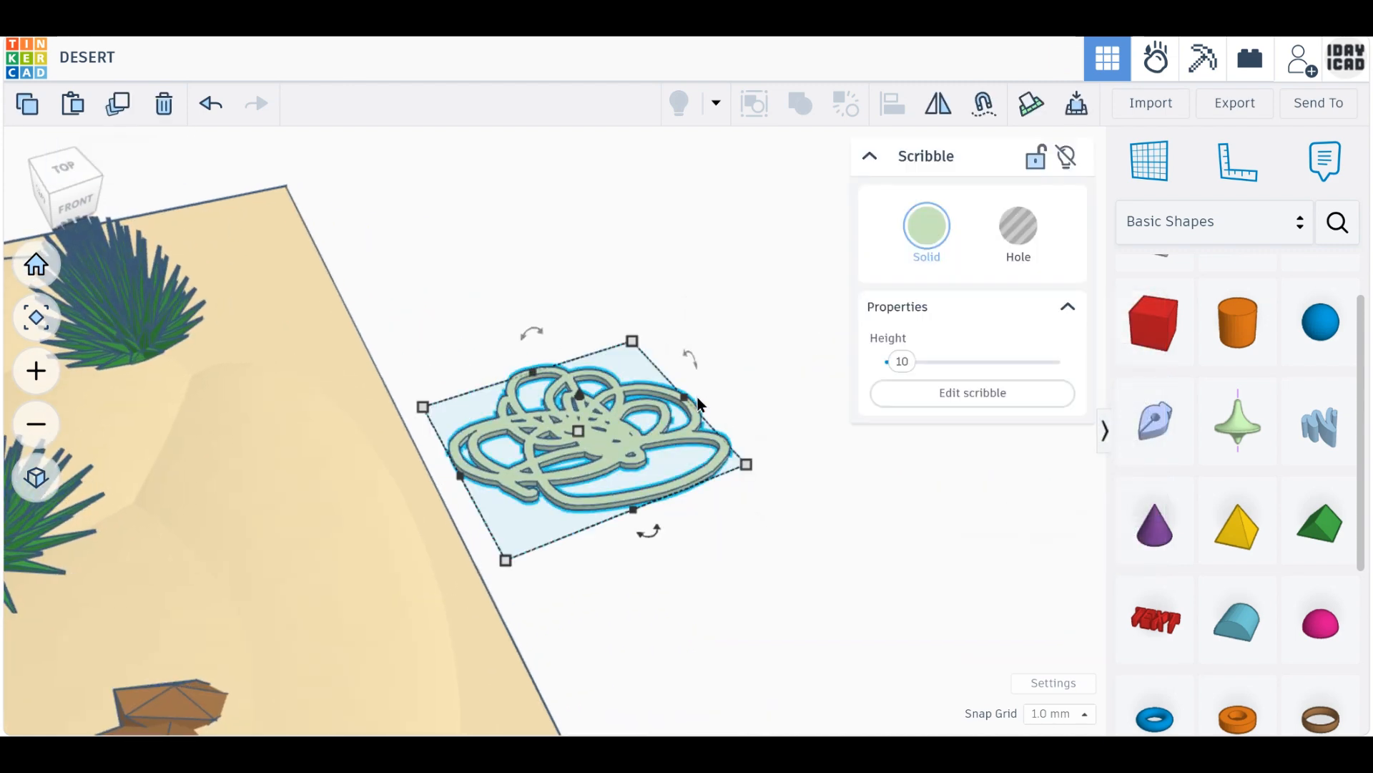
drag(692, 355, 714, 394)
click(119, 103)
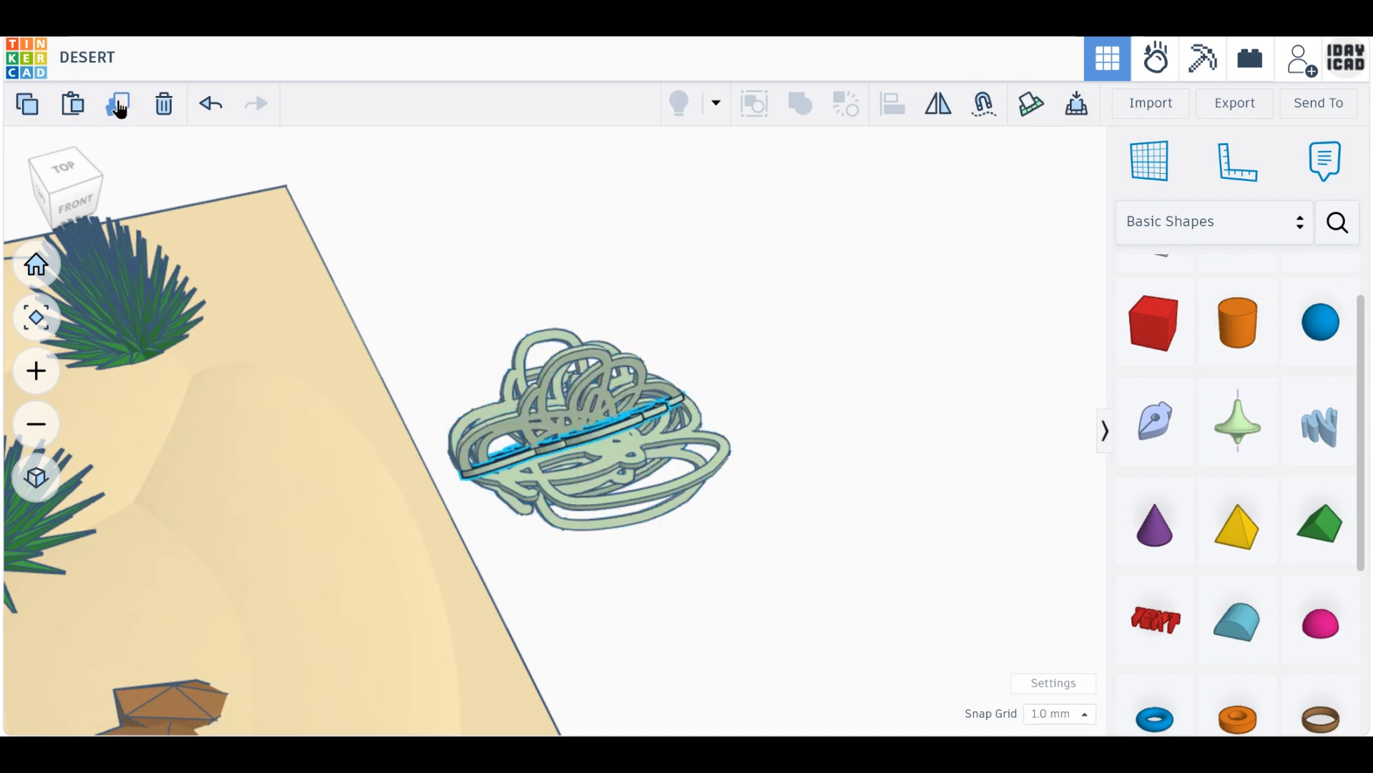
click(143, 144)
click(618, 453)
mouse_move(711, 593)
mouse_down()
mouse_move(618, 454)
mouse_move(572, 418)
mouse_up()
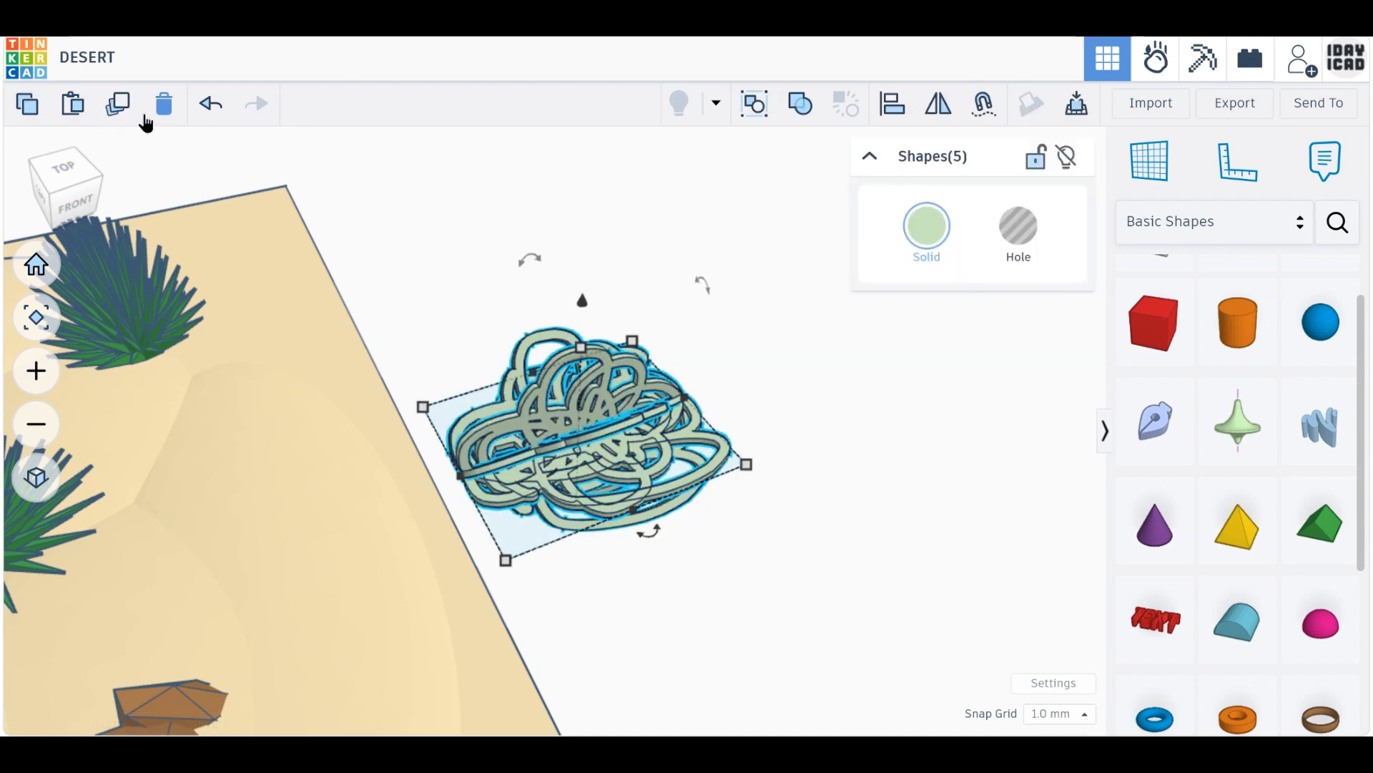
Duplicate the five scribbles, turn the copies -45° and repeat the duplication to form a 25-piece ball, selecting all of it.
click(119, 106)
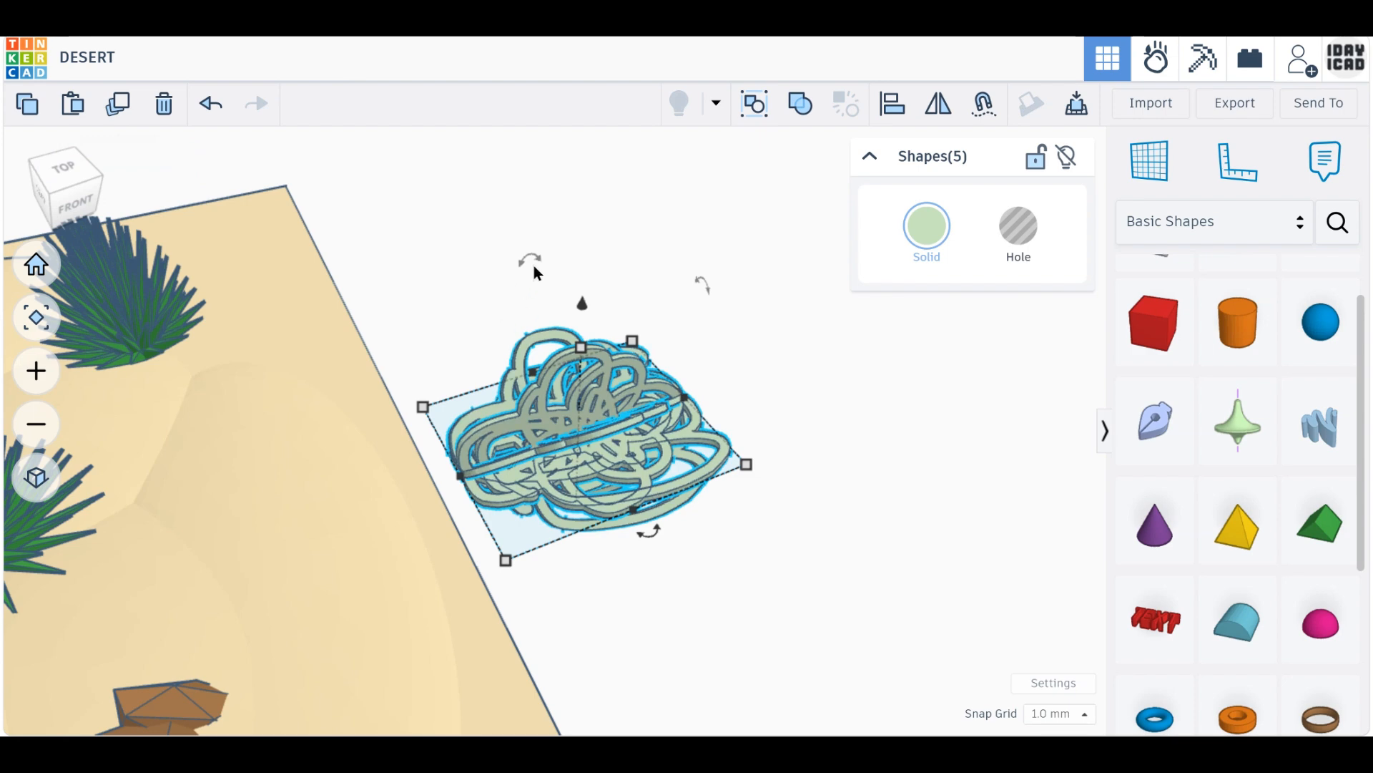
drag(532, 262, 603, 282)
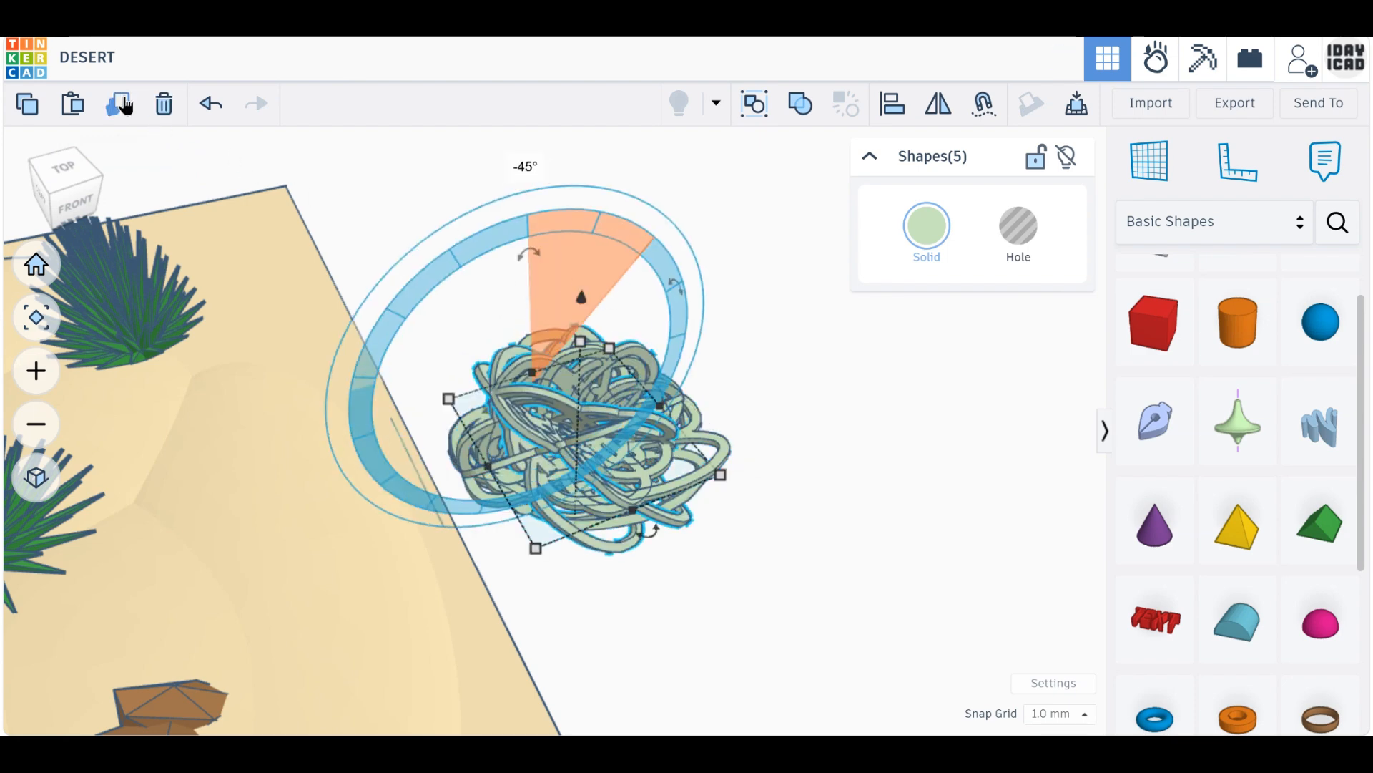
click(119, 104)
mouse_move(791, 653)
mouse_down()
mouse_move(526, 274)
mouse_move(574, 259)
mouse_up()
Shrink the scribble ball proportionally and set its height to 20 mm.
right_drag(744, 547, 658, 500)
mouse_move(748, 548)
mouse_down()
mouse_move(545, 369)
mouse_move(480, 277)
mouse_move(544, 465)
mouse_up()
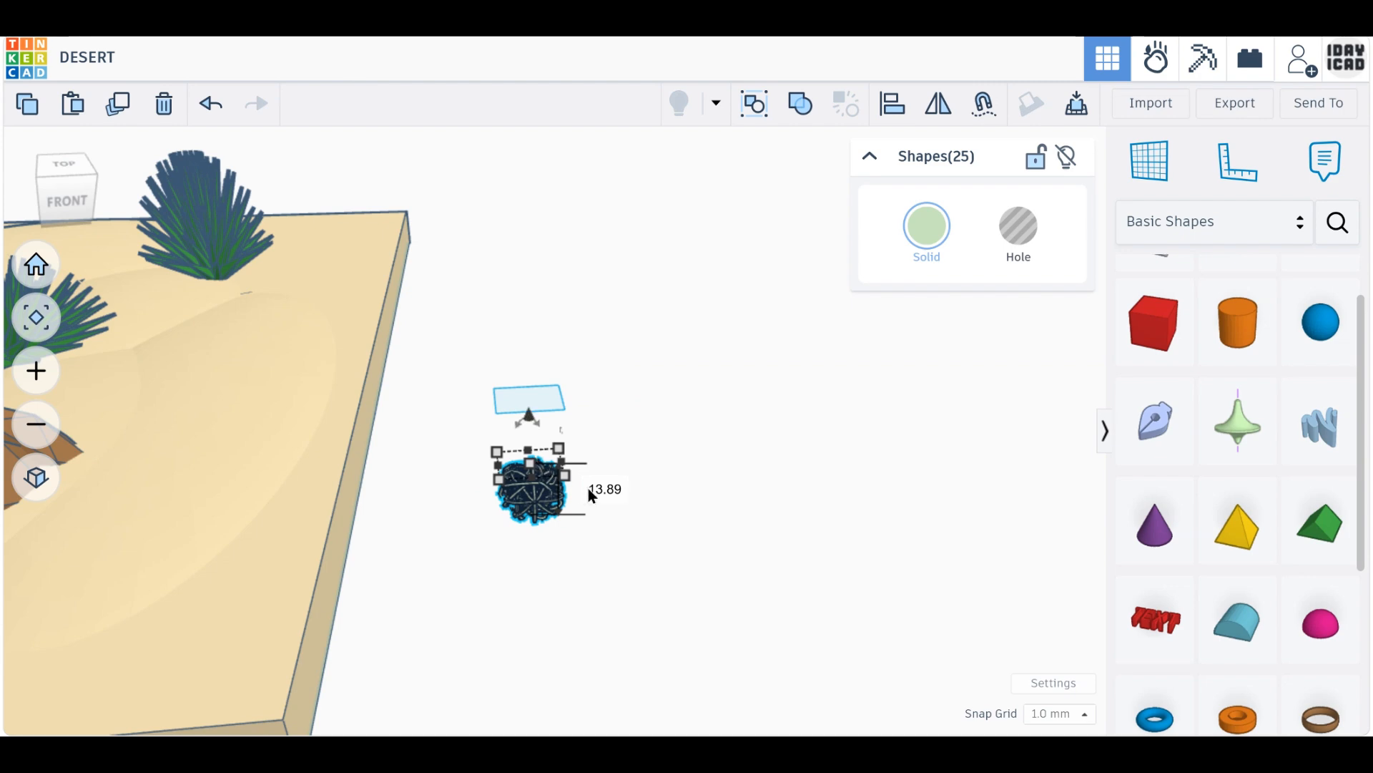
text(20)
key(Return)
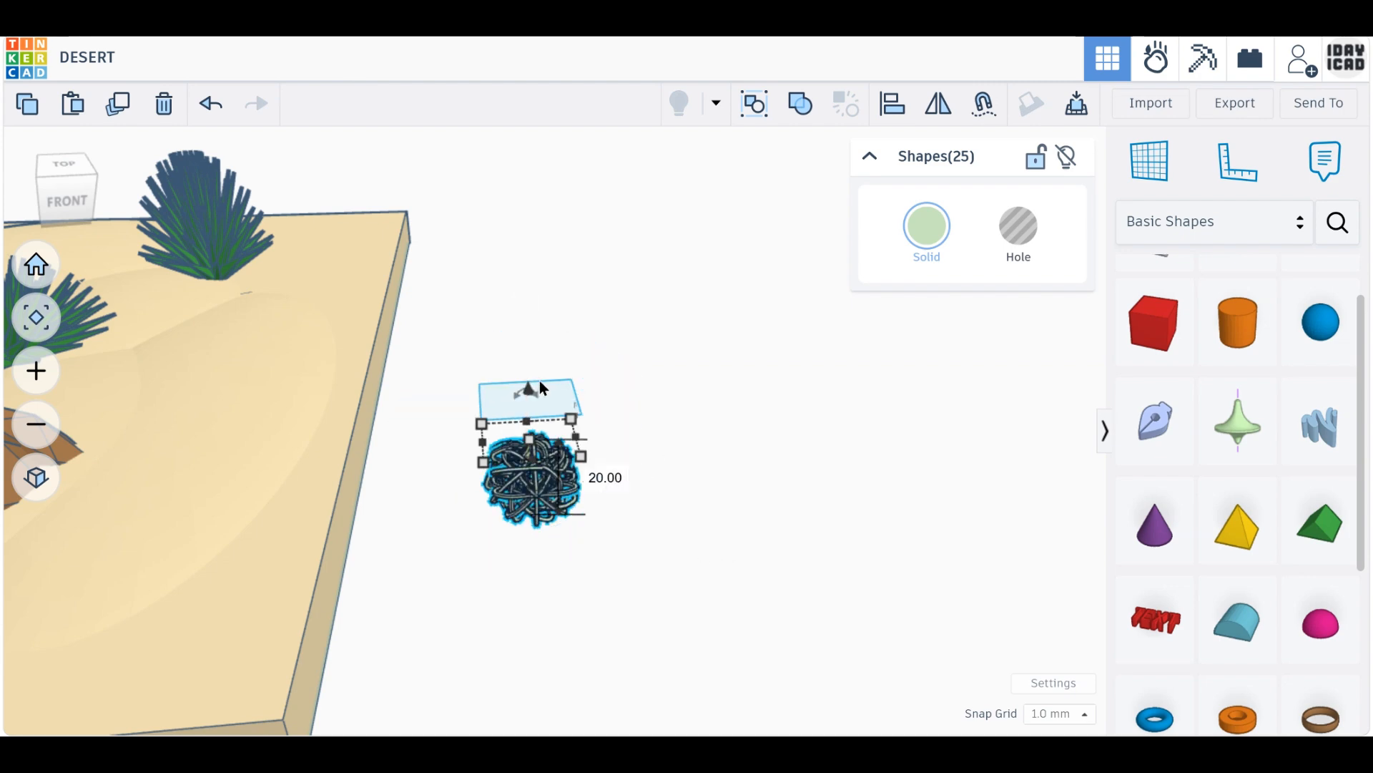
Raise the scribble tumbleweed above ground level, move it onto the ground's right edge and return to the home view.
mouse_move(529, 392)
mouse_down()
mouse_move(485, 183)
mouse_move(487, 195)
mouse_up()
drag(529, 304, 224, 459)
middle_drag(157, 467, 680, 553)
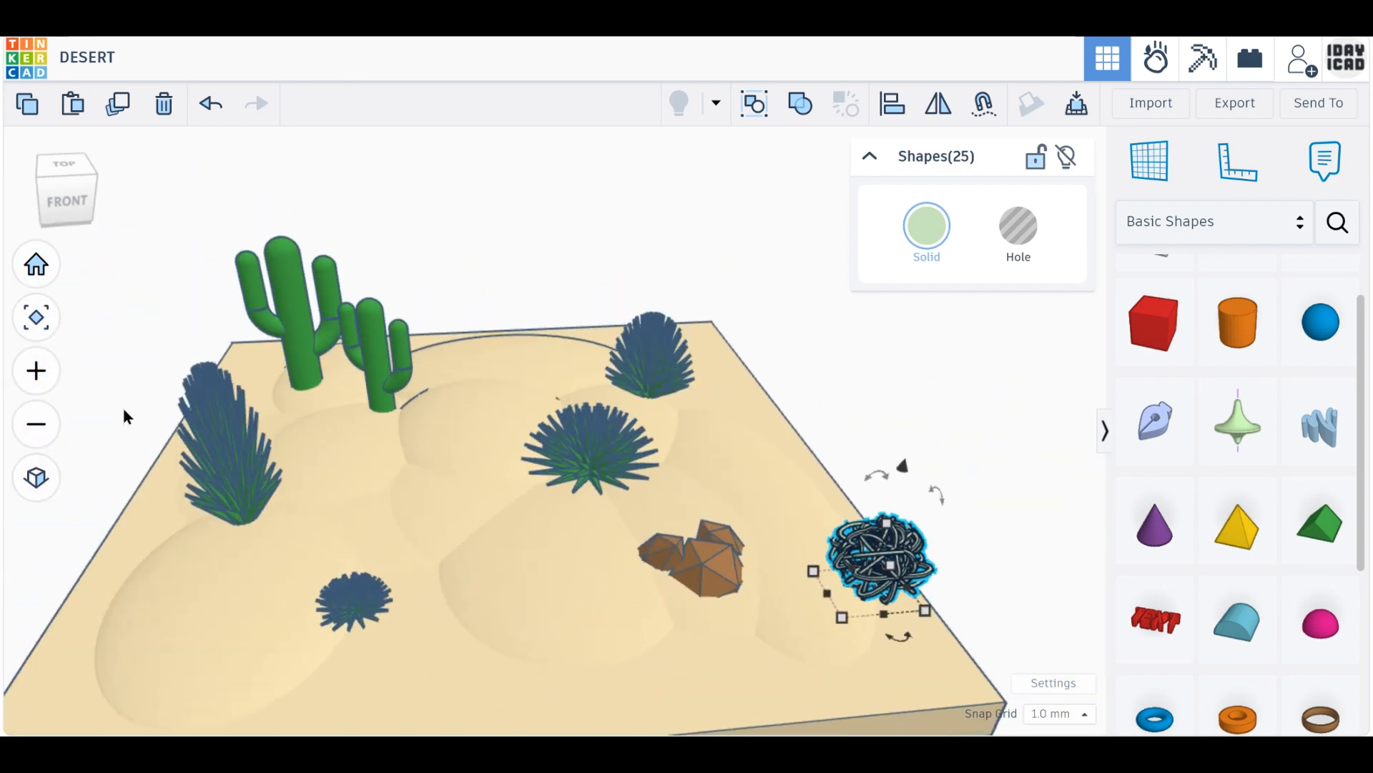
click(36, 264)
Move the tumbleweed -120 mm across and -33 mm in depth, between the left spiky plants, undoing an accidental 100 mm stretch.
drag(912, 575, 483, 411)
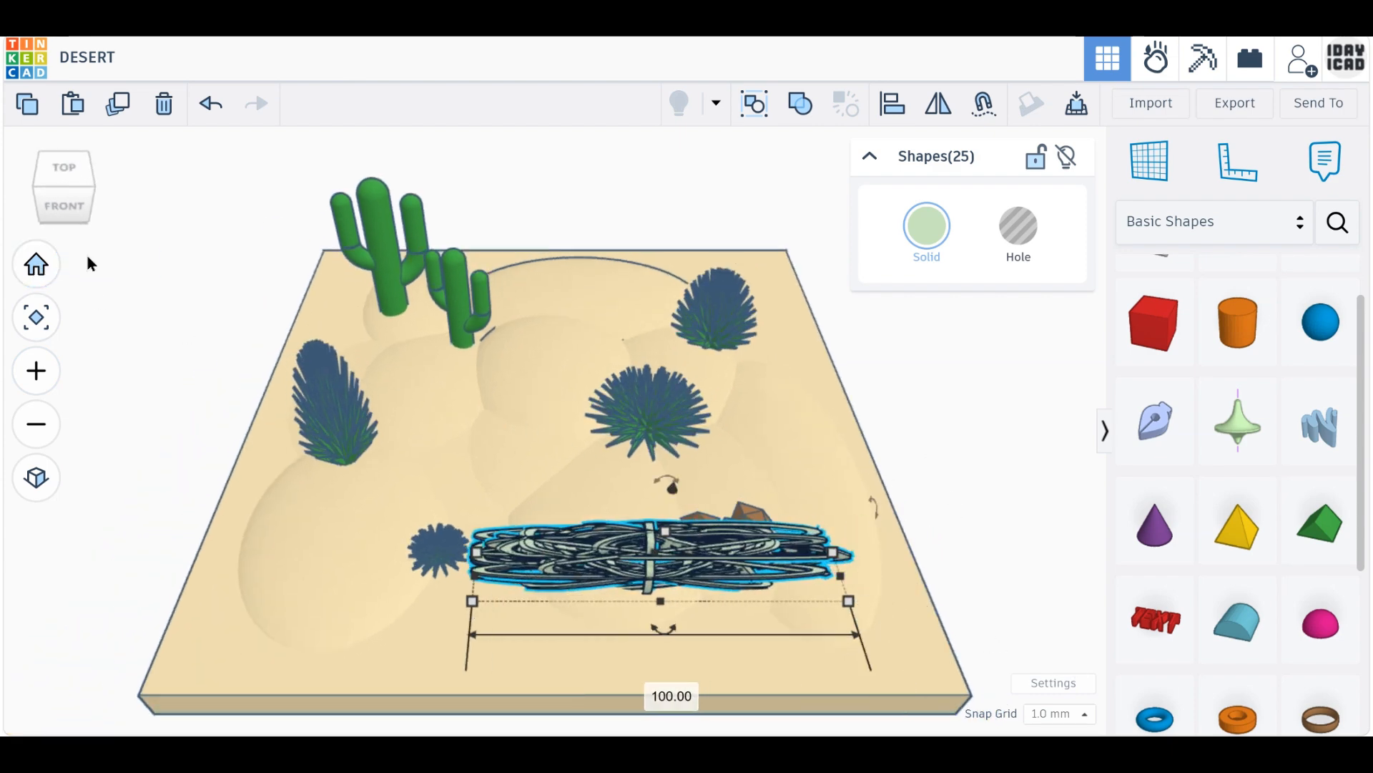
click(211, 104)
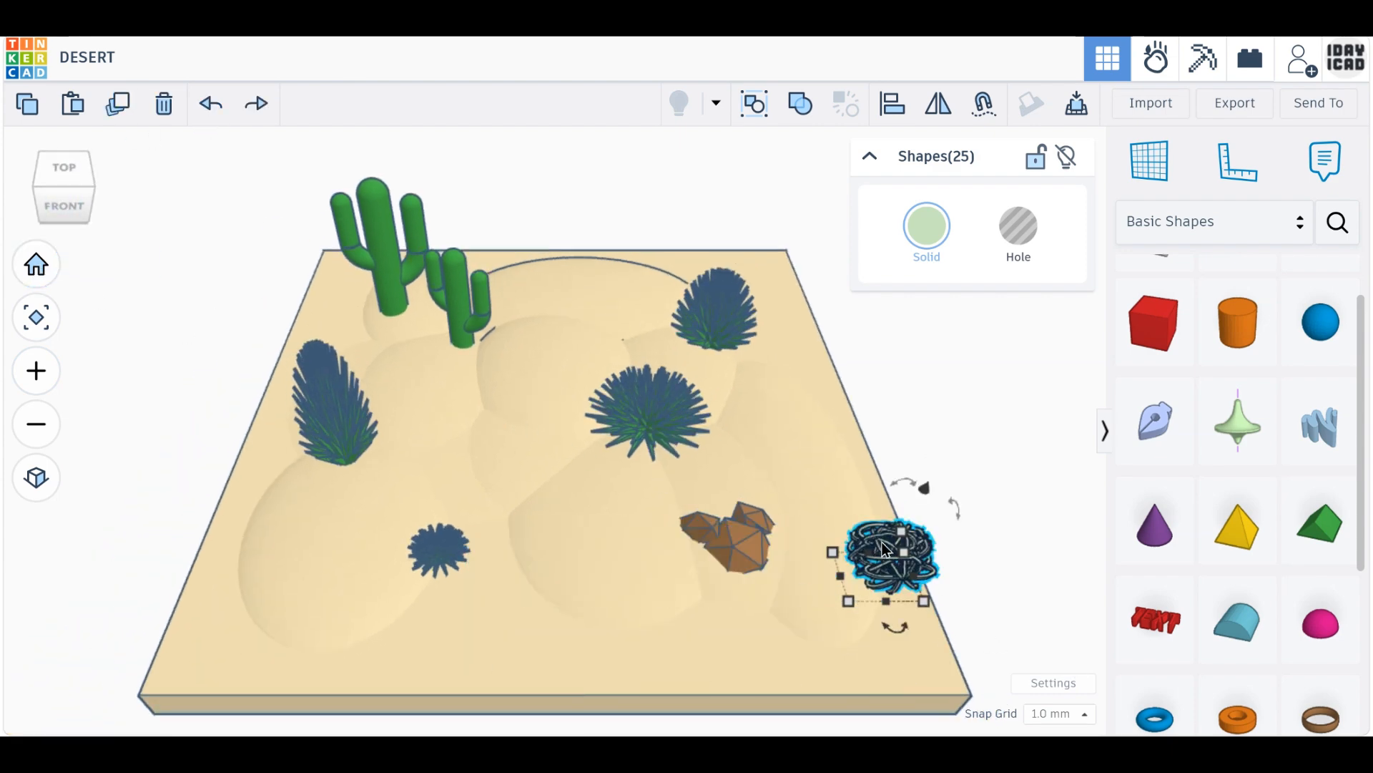
drag(886, 550, 430, 456)
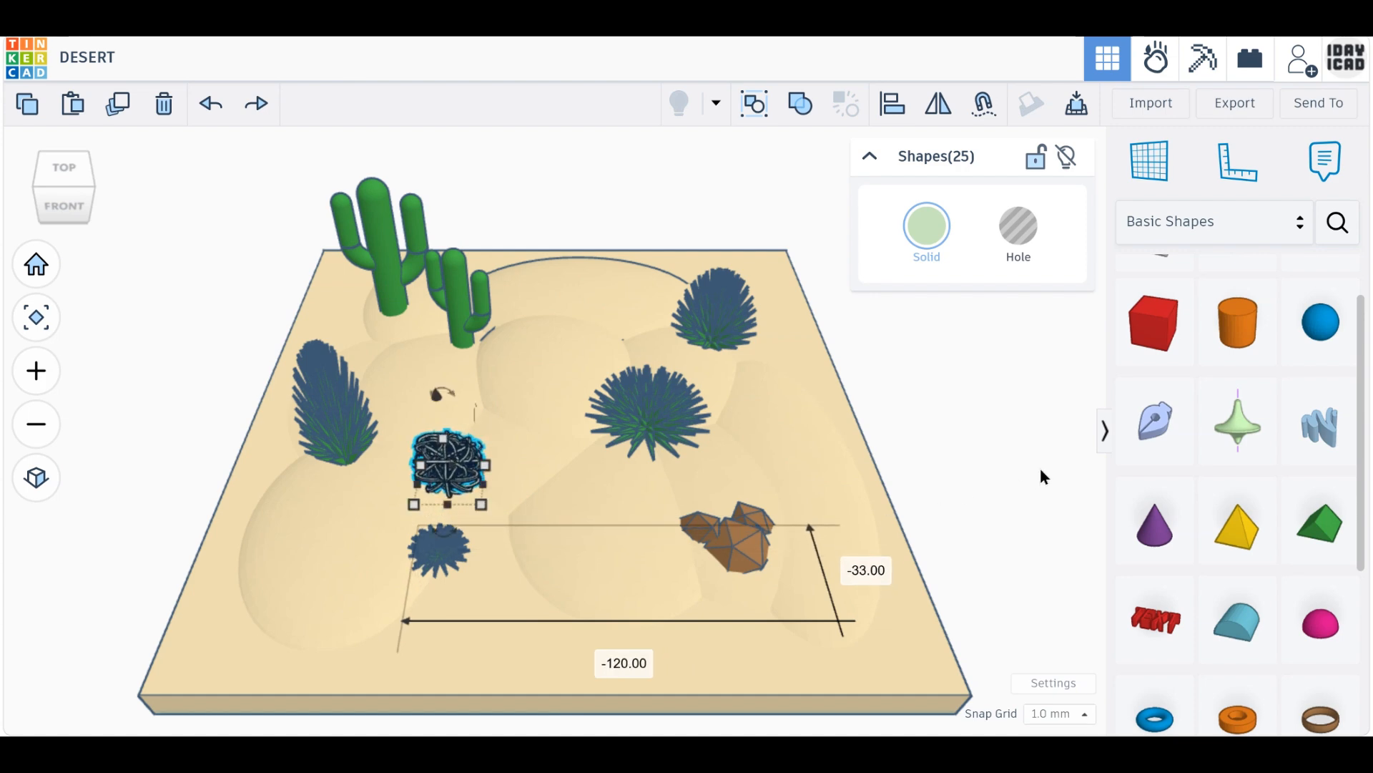
click(1013, 483)
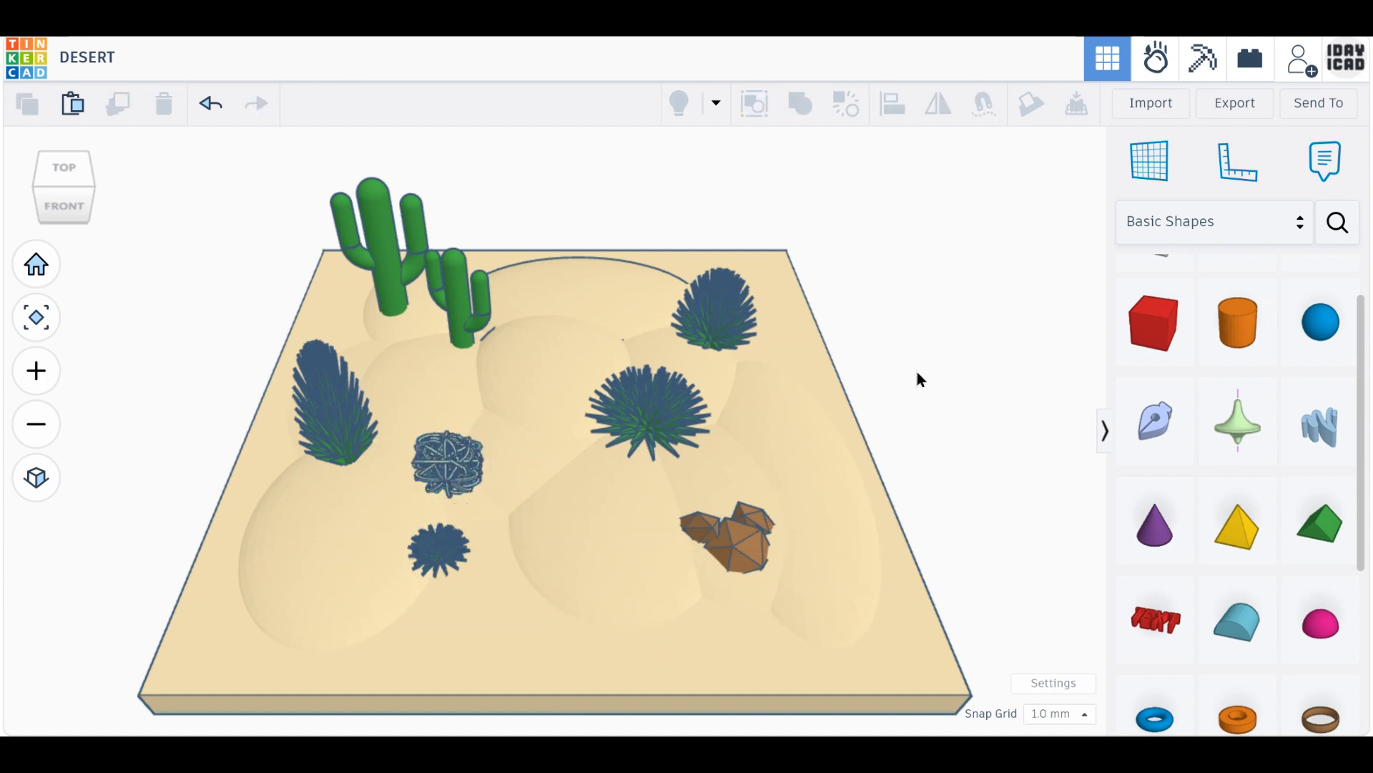